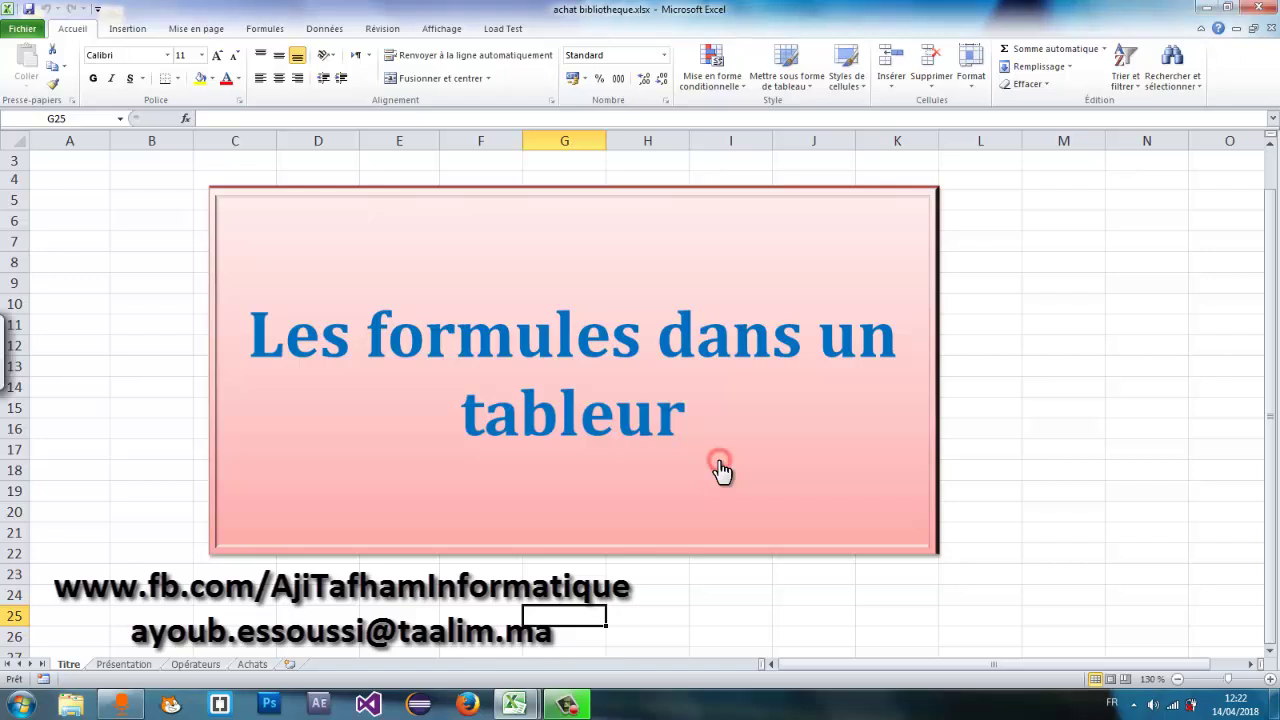
Follow the hyperlink shape on the Titre sheet to the Achats purchase table.
left_click(737, 374)
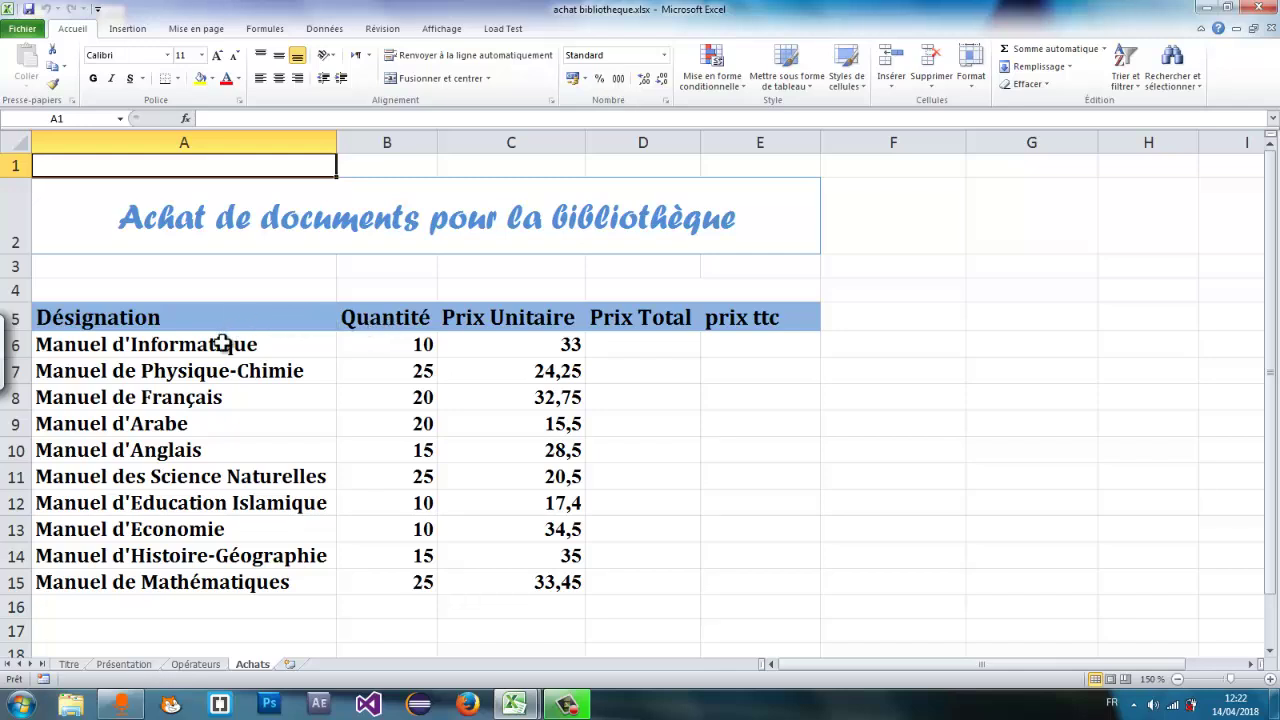
left_click_drag(222, 344, 214, 586)
left_click(377, 344)
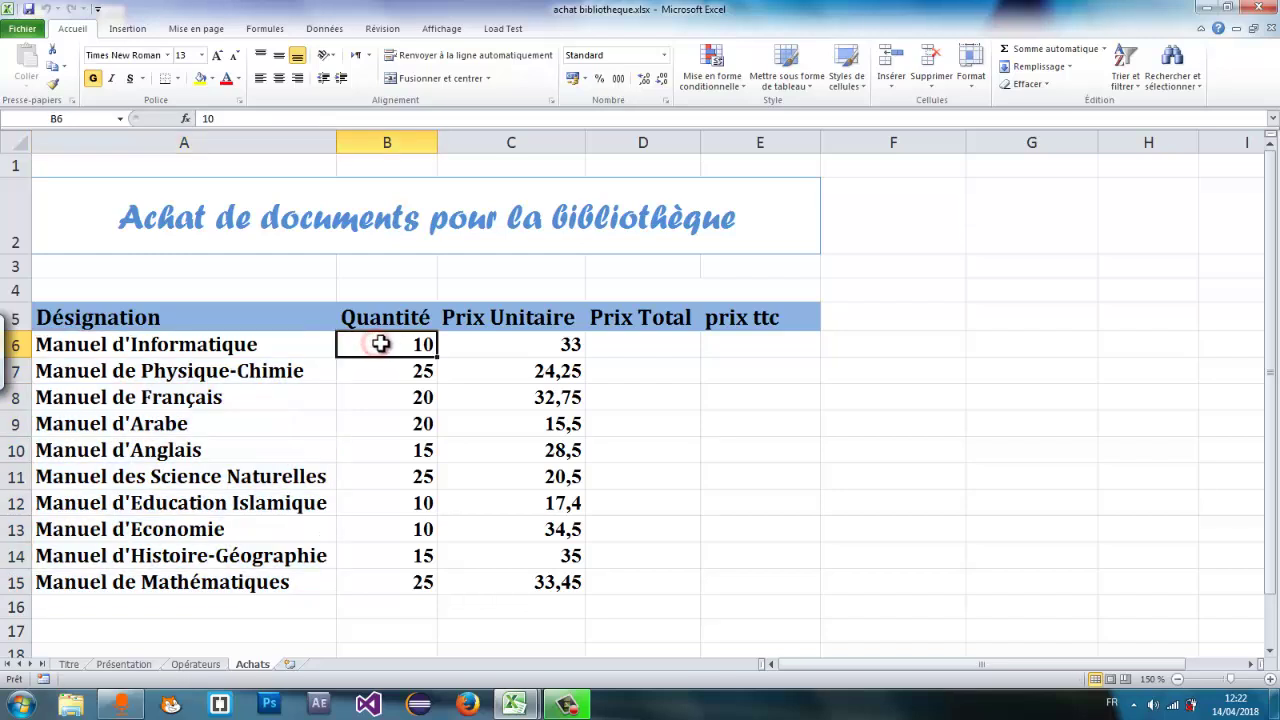
left_click(385, 371)
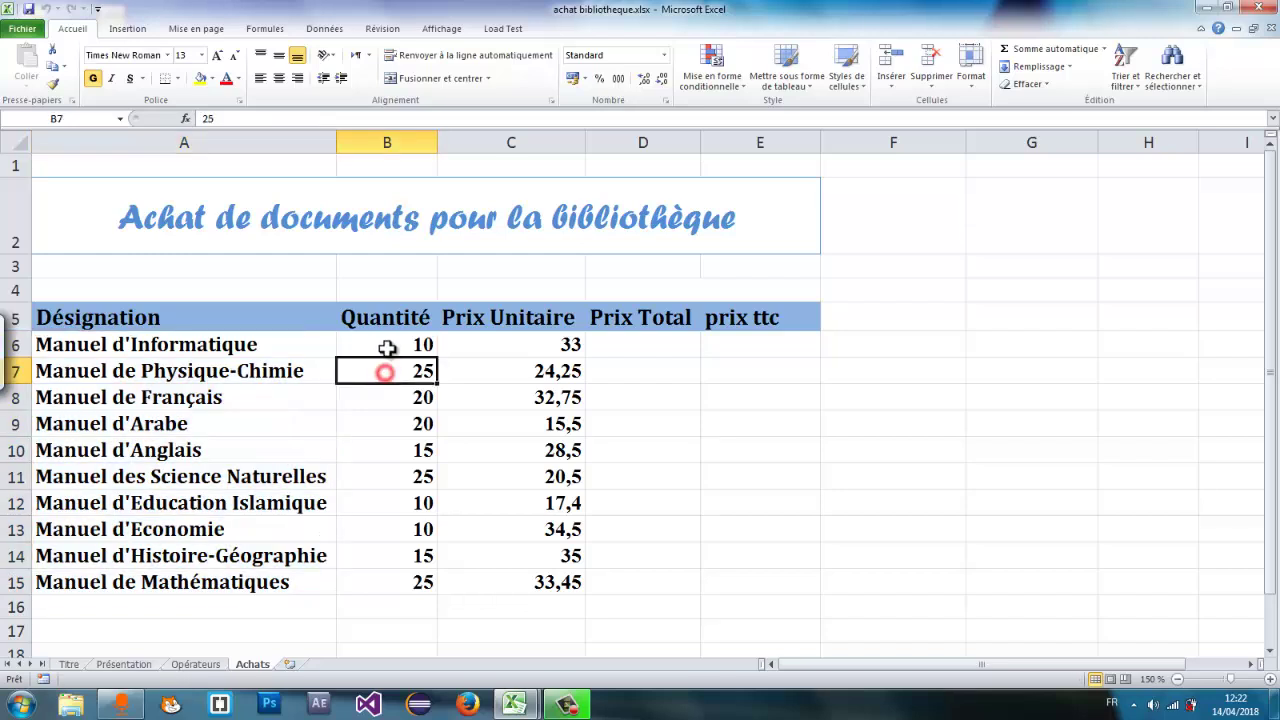
left_click(387, 346)
left_click(387, 372)
left_click(388, 396)
left_click(390, 424)
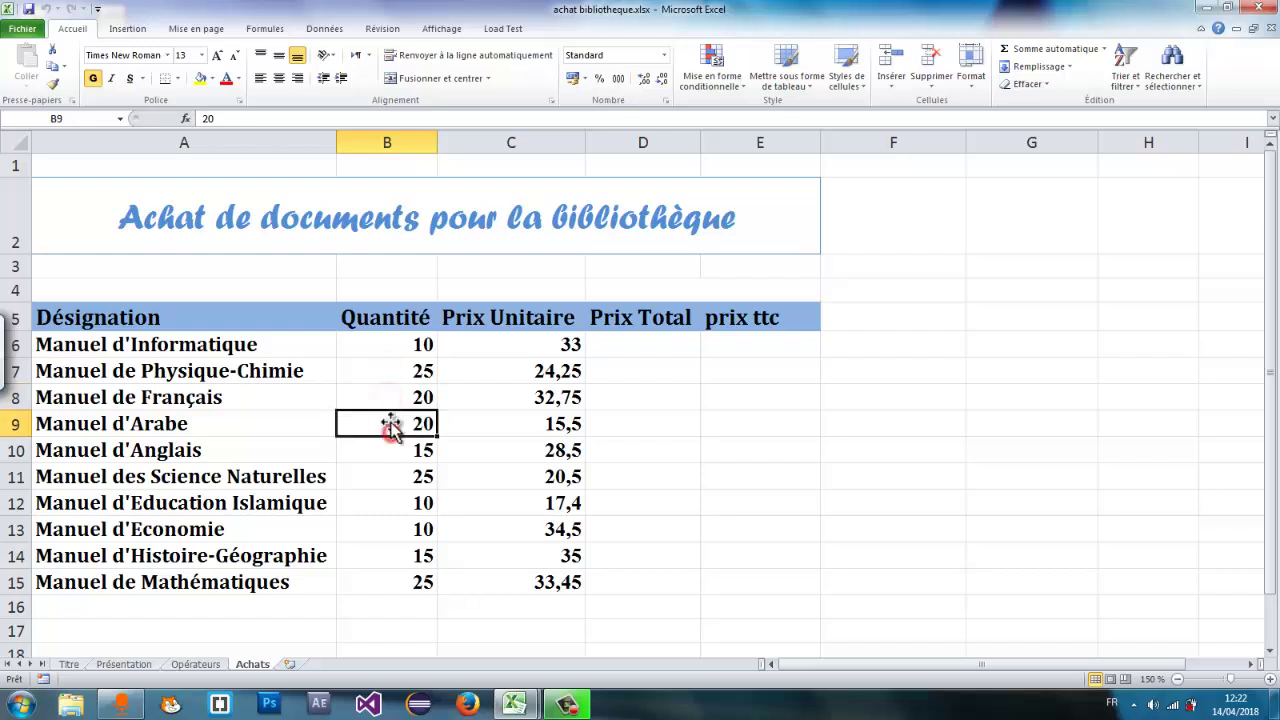
left_click(397, 347)
left_click(397, 371)
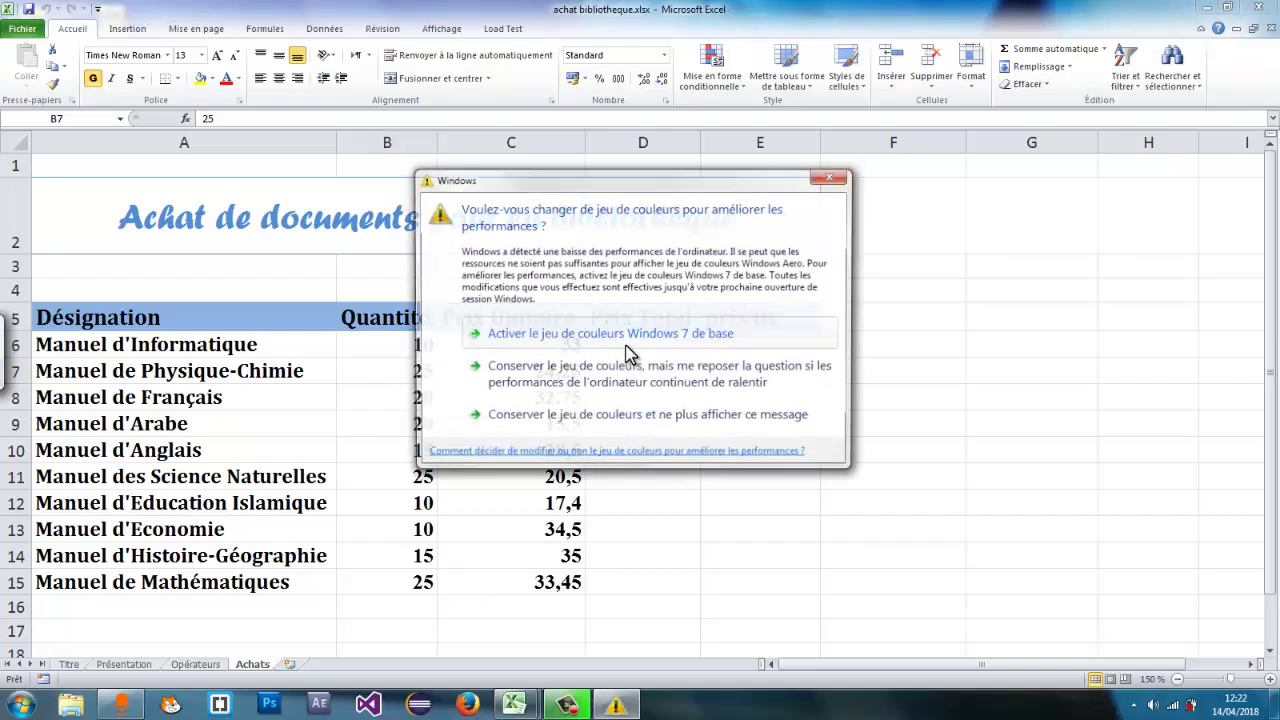
left_click(686, 336)
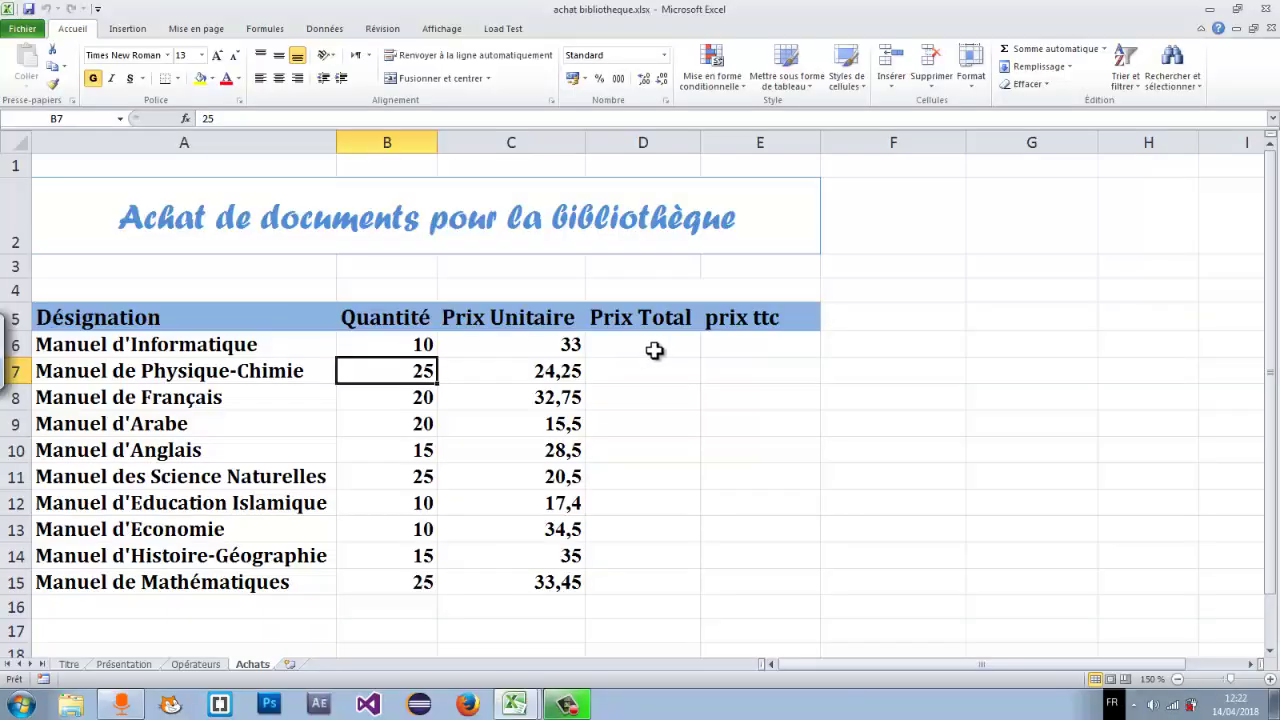
left_click(646, 350)
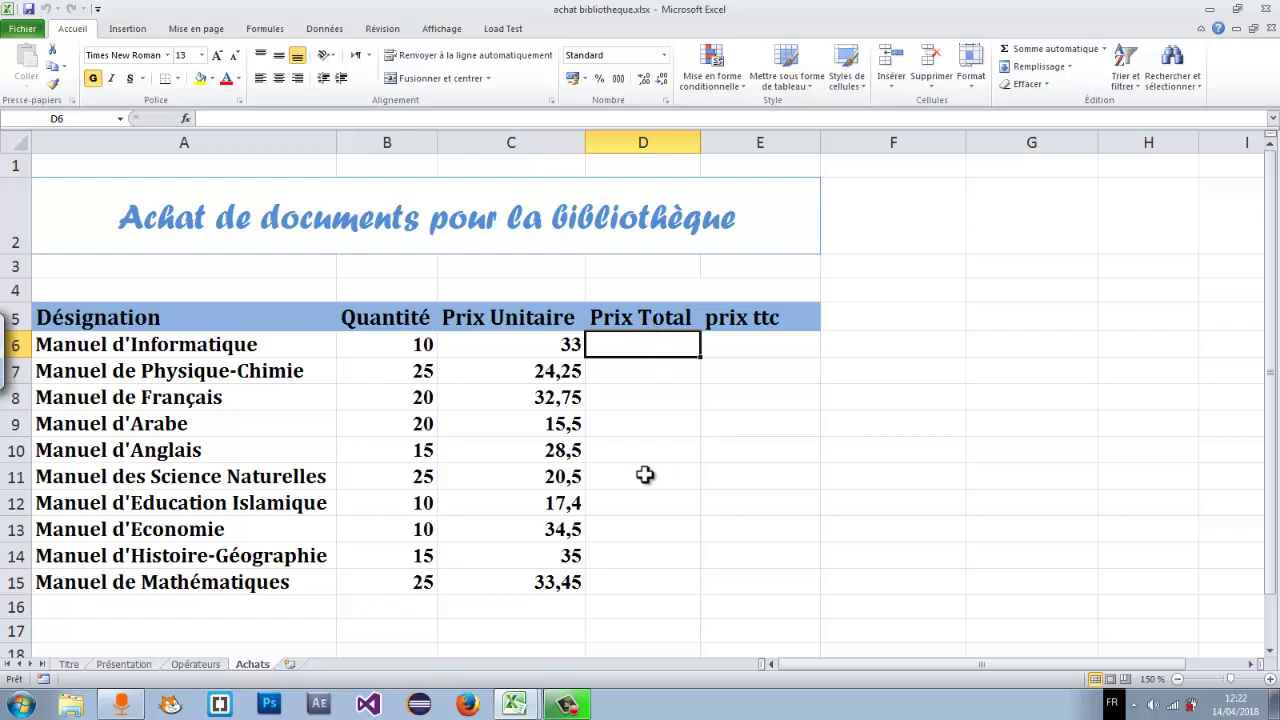
left_click(745, 345)
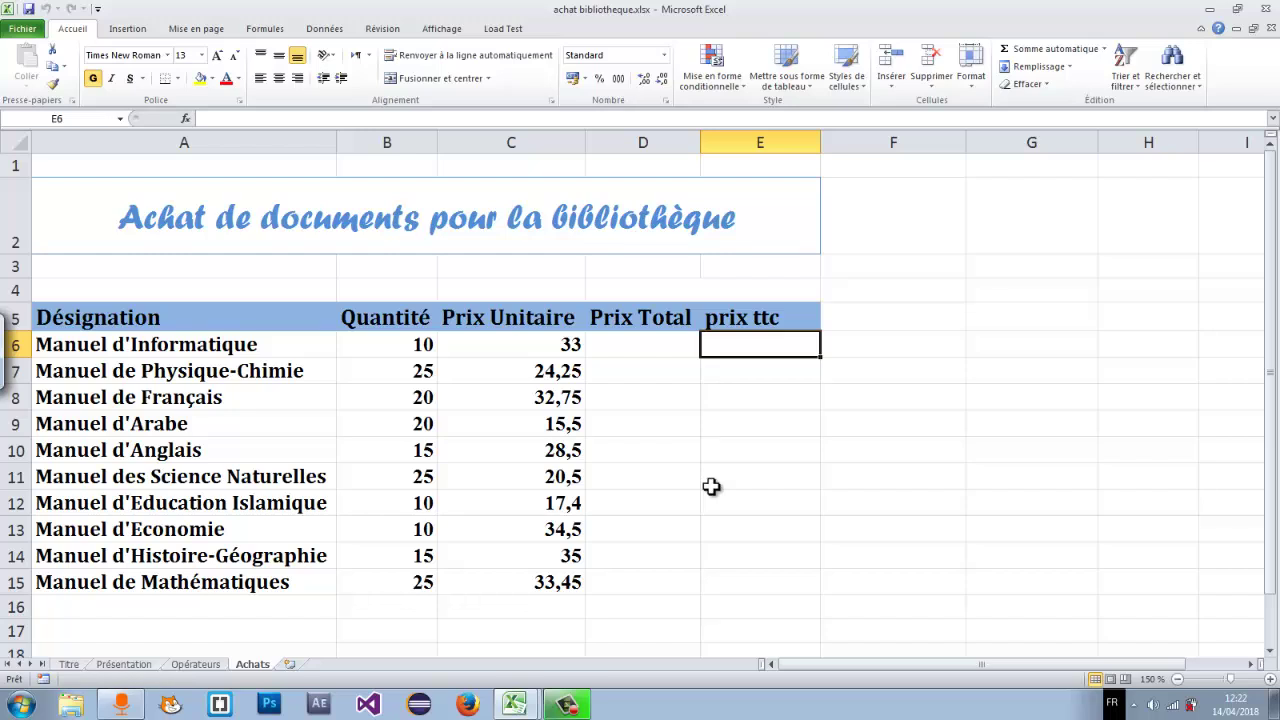
left_click(655, 395)
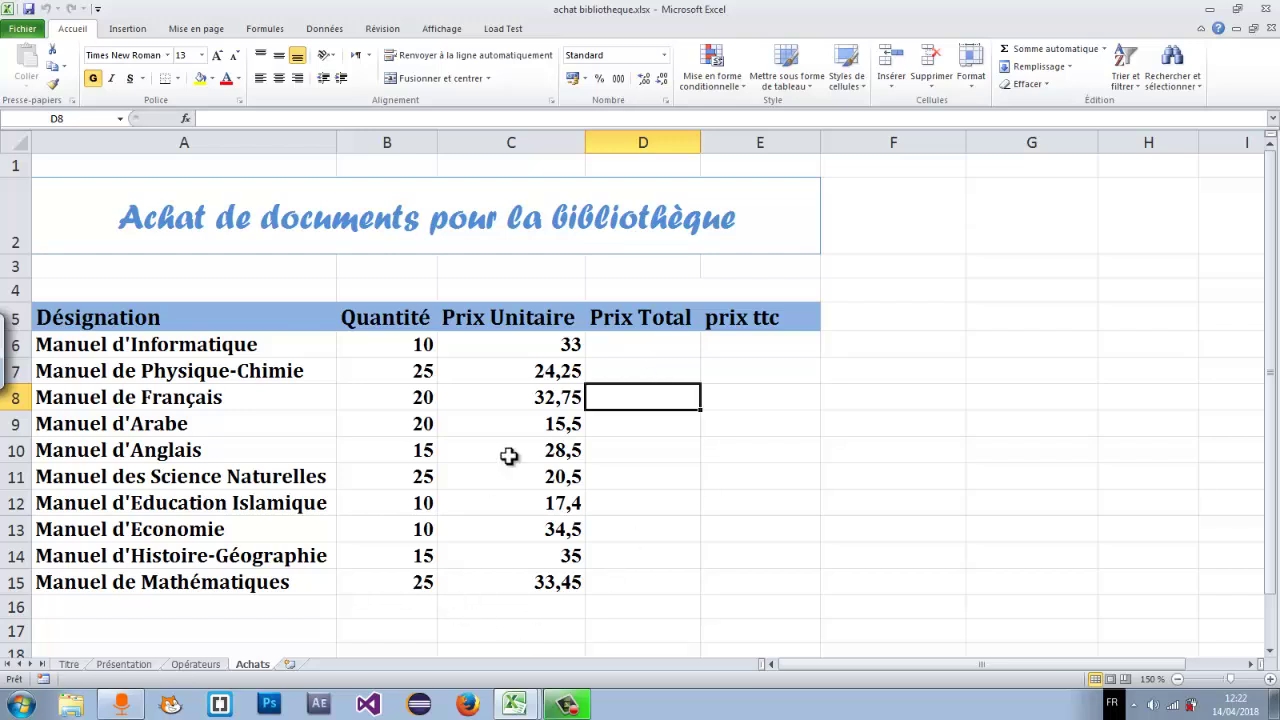
On the Présentation sheet, type 'Formule :' and, after a tab, '4+8=12' in the text box.
key("ctrl+Page_Up")
key("ctrl+Page_Up")
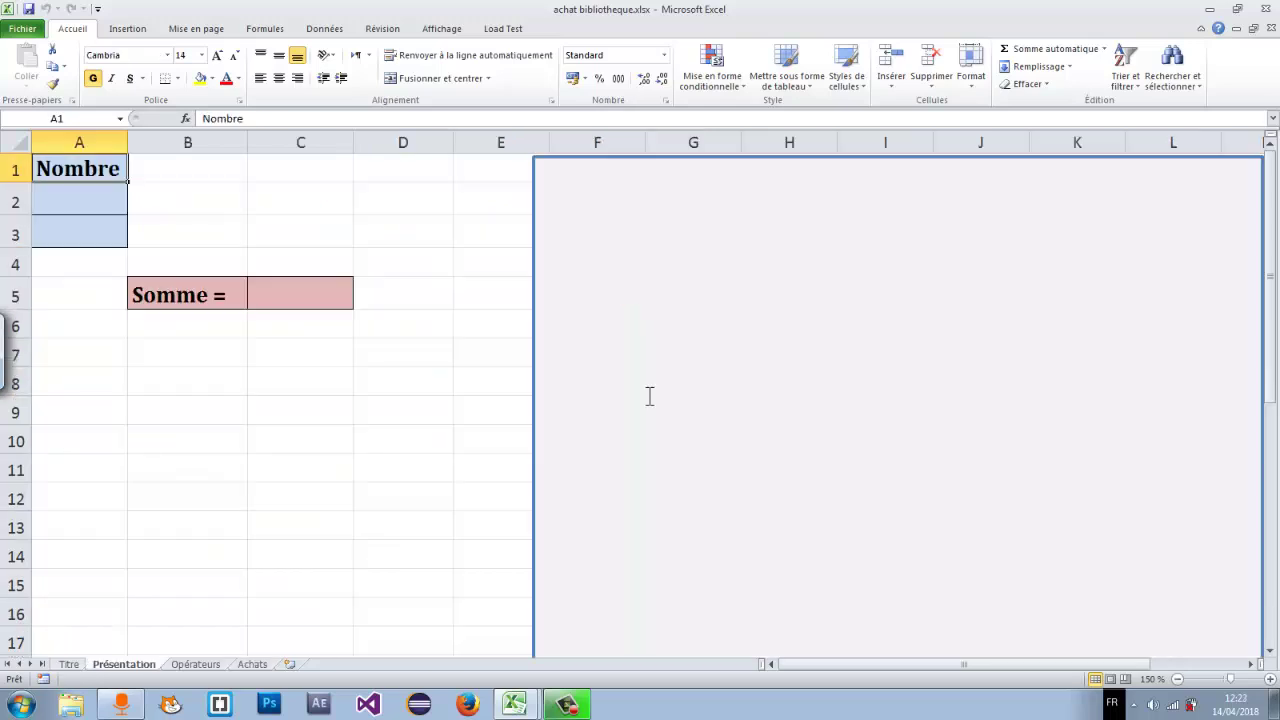
left_click(566, 182)
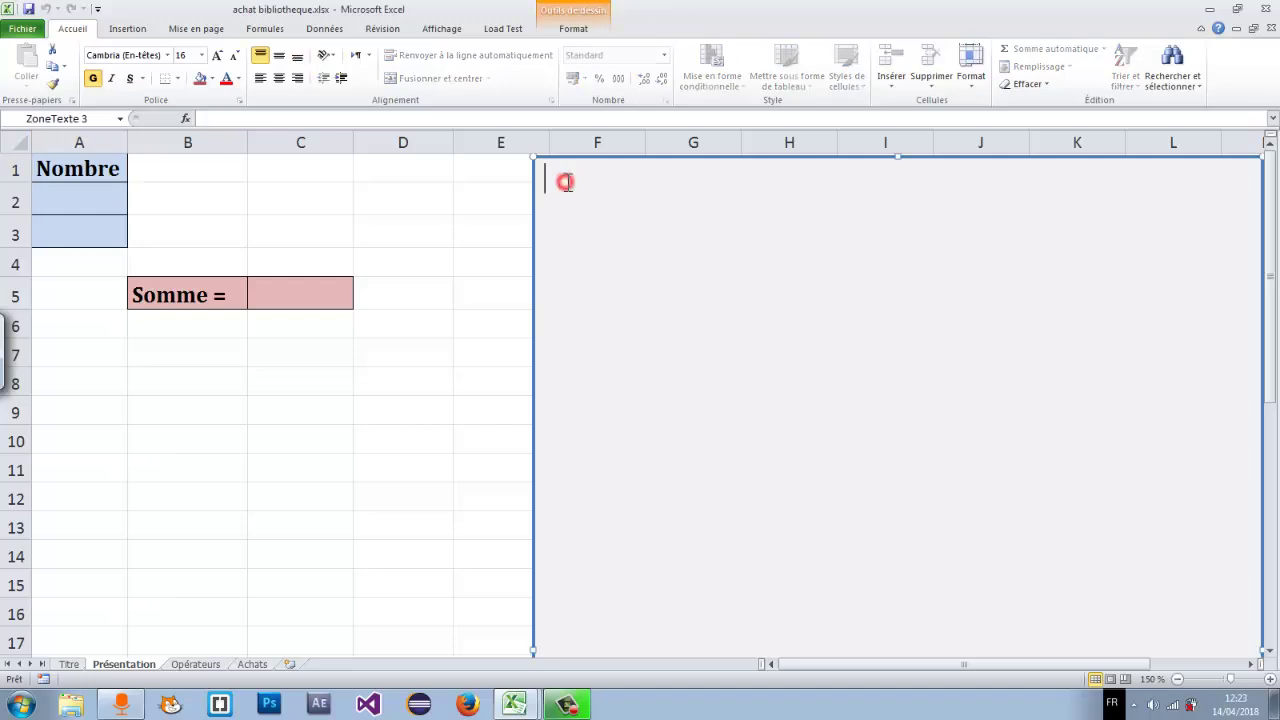
type("Formu")
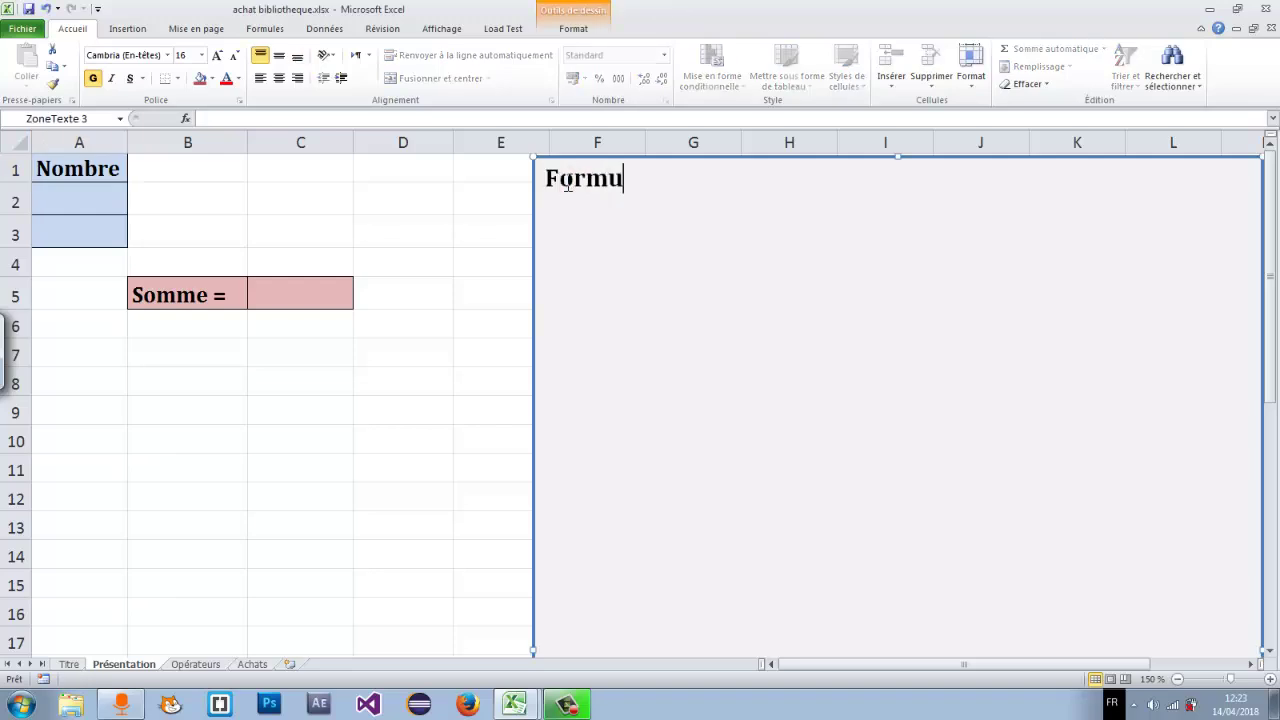
type("le ")
type(":")
key("Tab")
type("4+")
type("8=12")
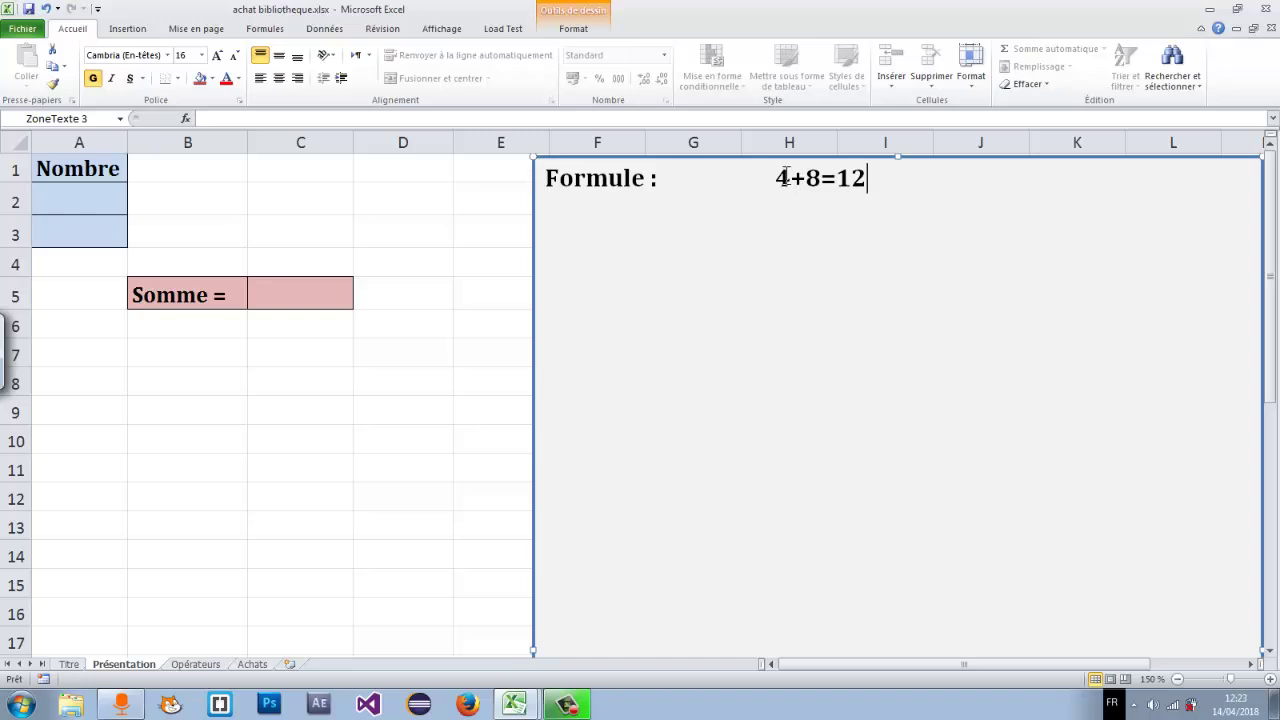
Move the insertion point to different positions around '4+8=12' in the text box.
mouse_move(792, 180)
left_mouse_down()
mouse_move(778, 180)
mouse_move(836, 181)
left_mouse_up()
left_click(823, 181)
left_click(853, 179)
left_click(836, 177)
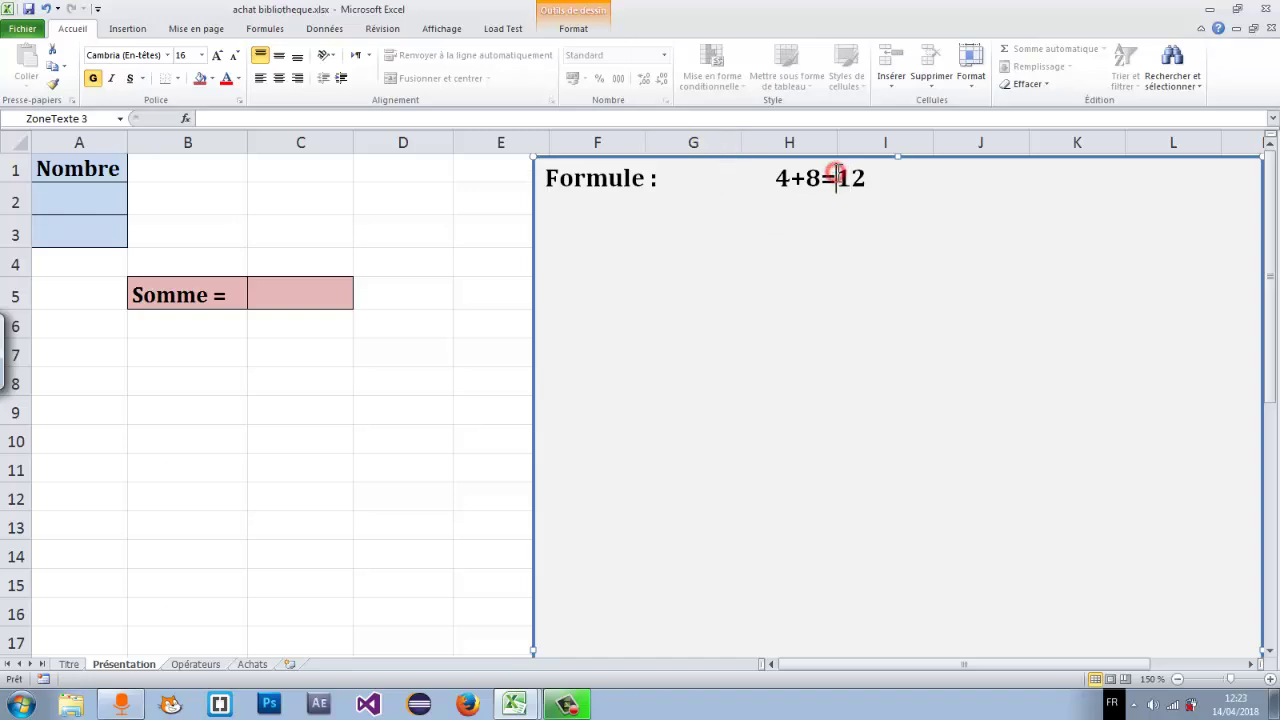
left_click(846, 289)
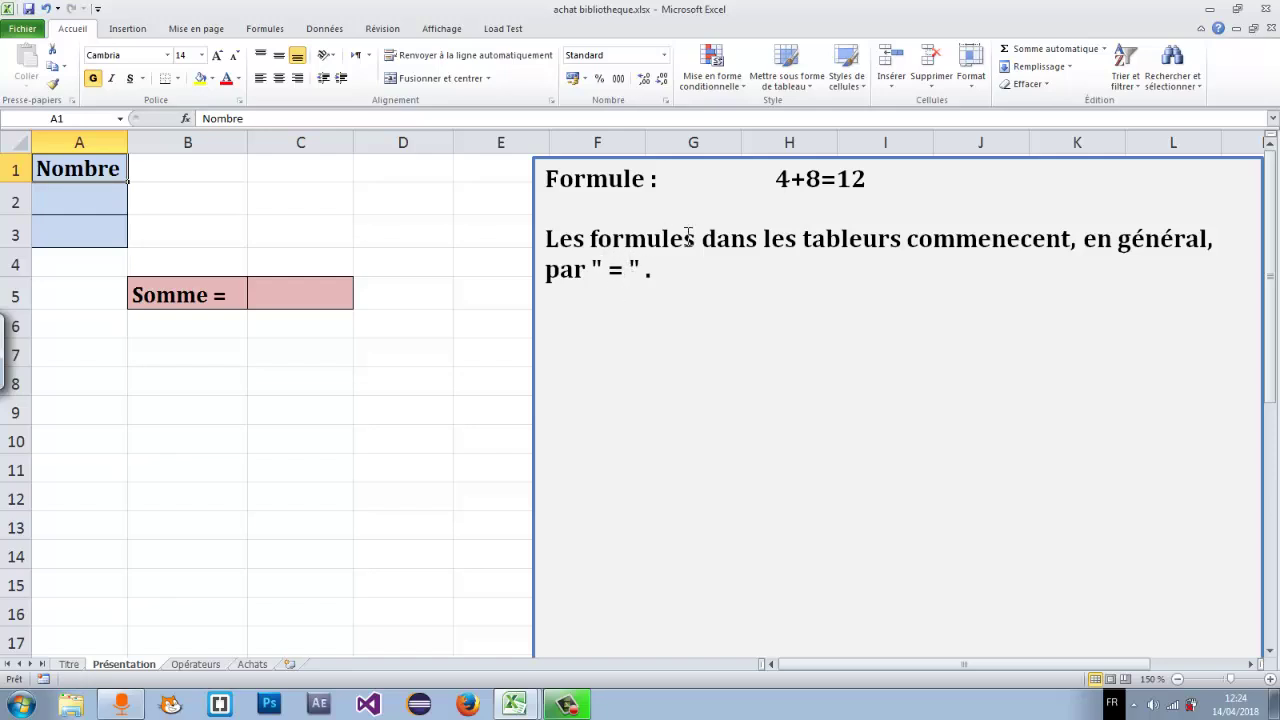
left_click(775, 181)
Add the line 'Appl 1 : les valeurs =4+8' below the explanation, correcting a typo.
left_click(677, 276)
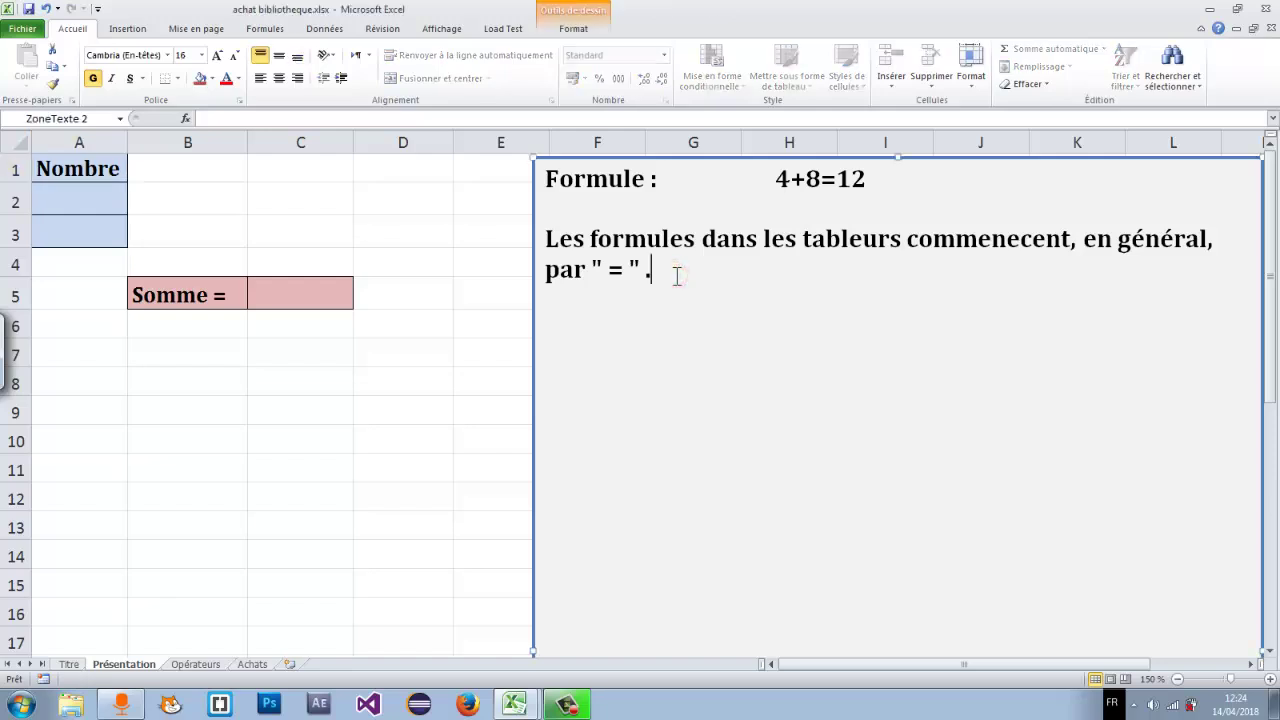
key("Return")
type("Appl ")
type("1")
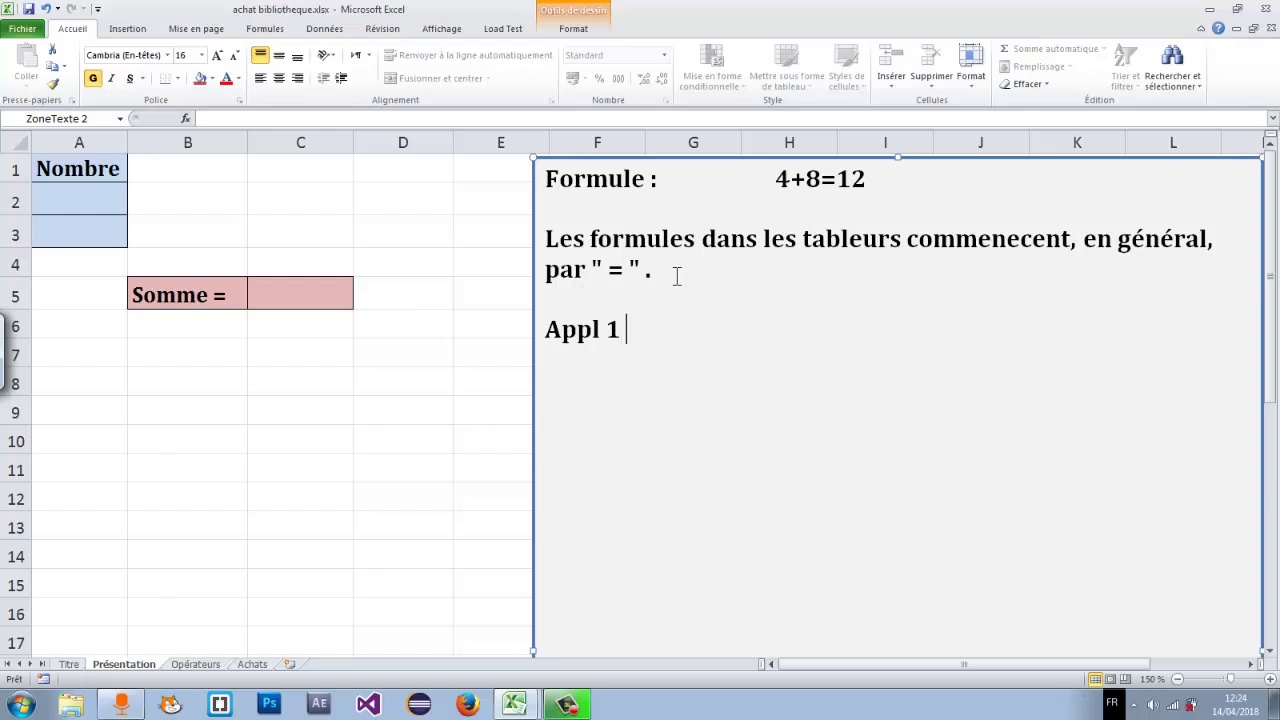
type(" :")
type("                    le")
key("BackSpace")
key("BackSpace")
key("BackSpace")
key("BackSpace")
type("les ")
type("valeur")
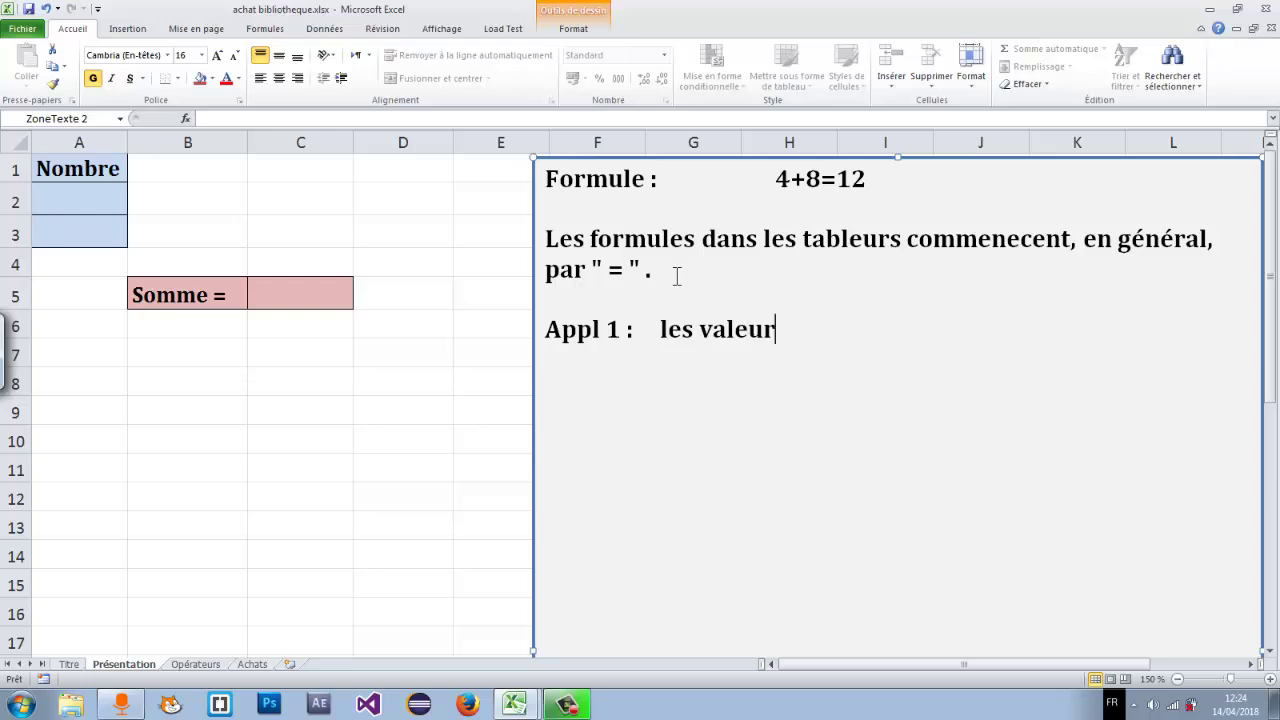
type("s")
type("              =")
type("4")
type("+")
type("8")
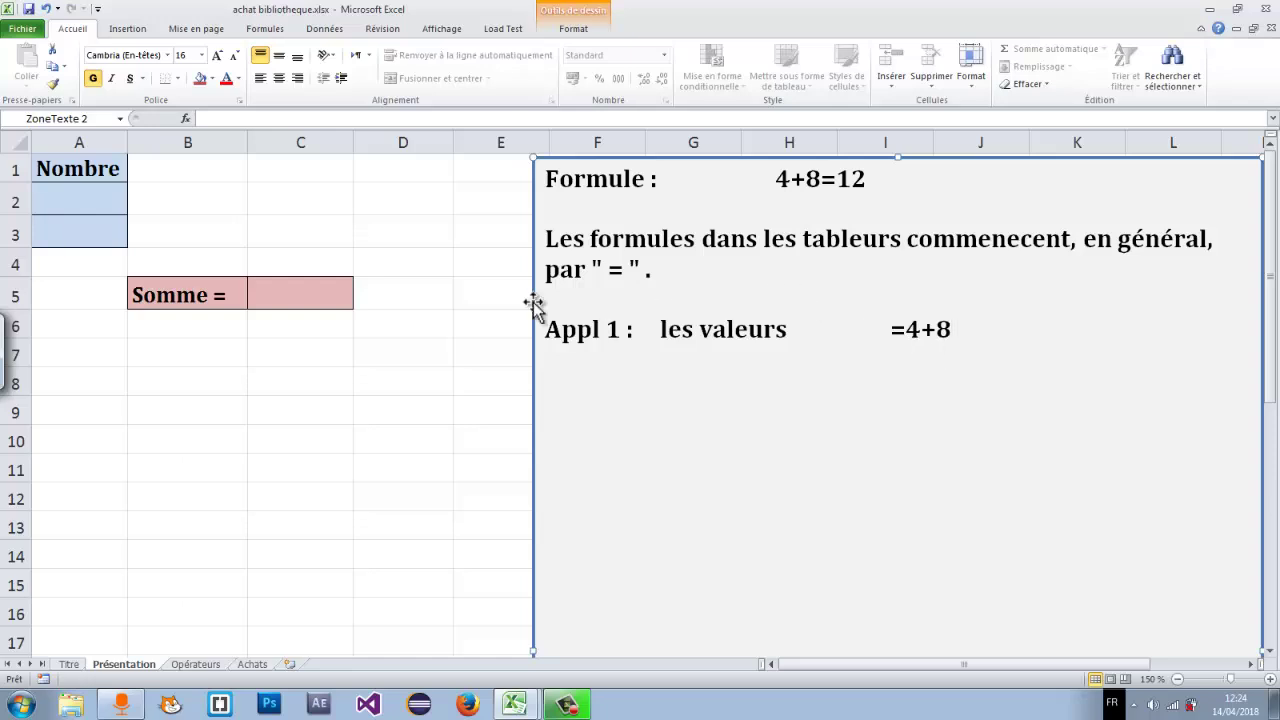
Enter =4+8 in cell C5 beside 'Somme =' so it displays 12.
left_click(224, 295)
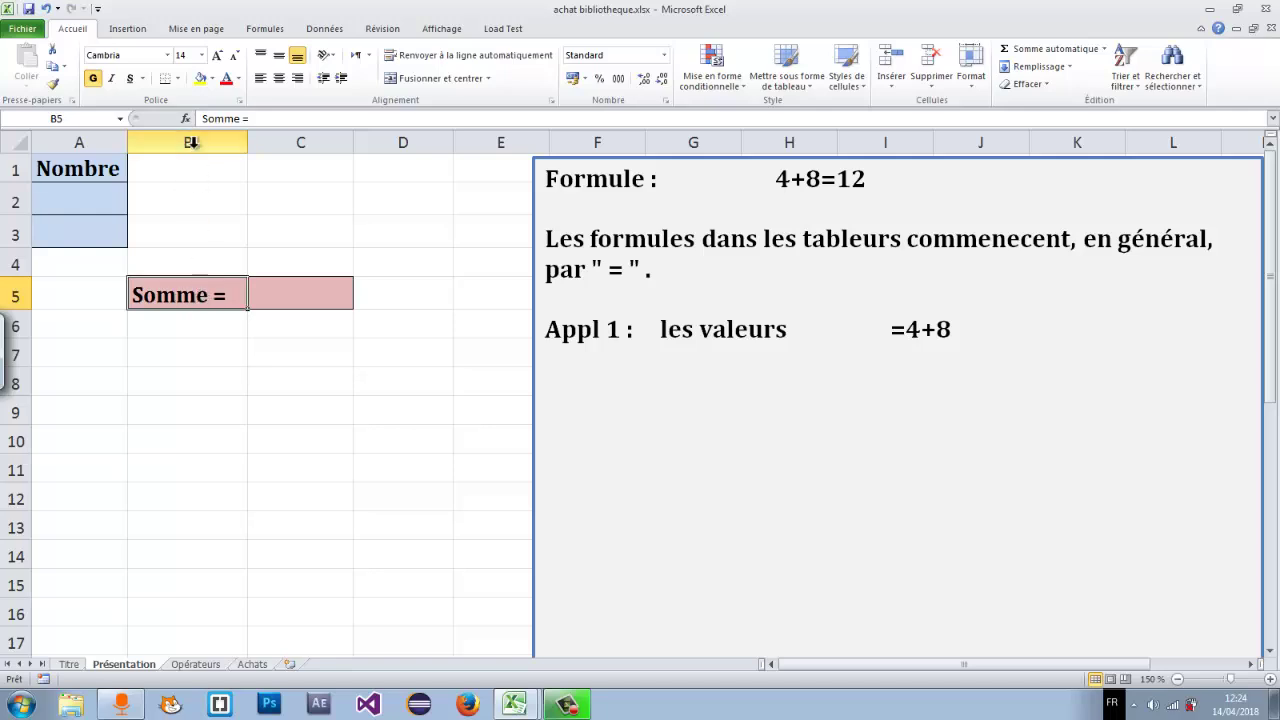
left_click(296, 296)
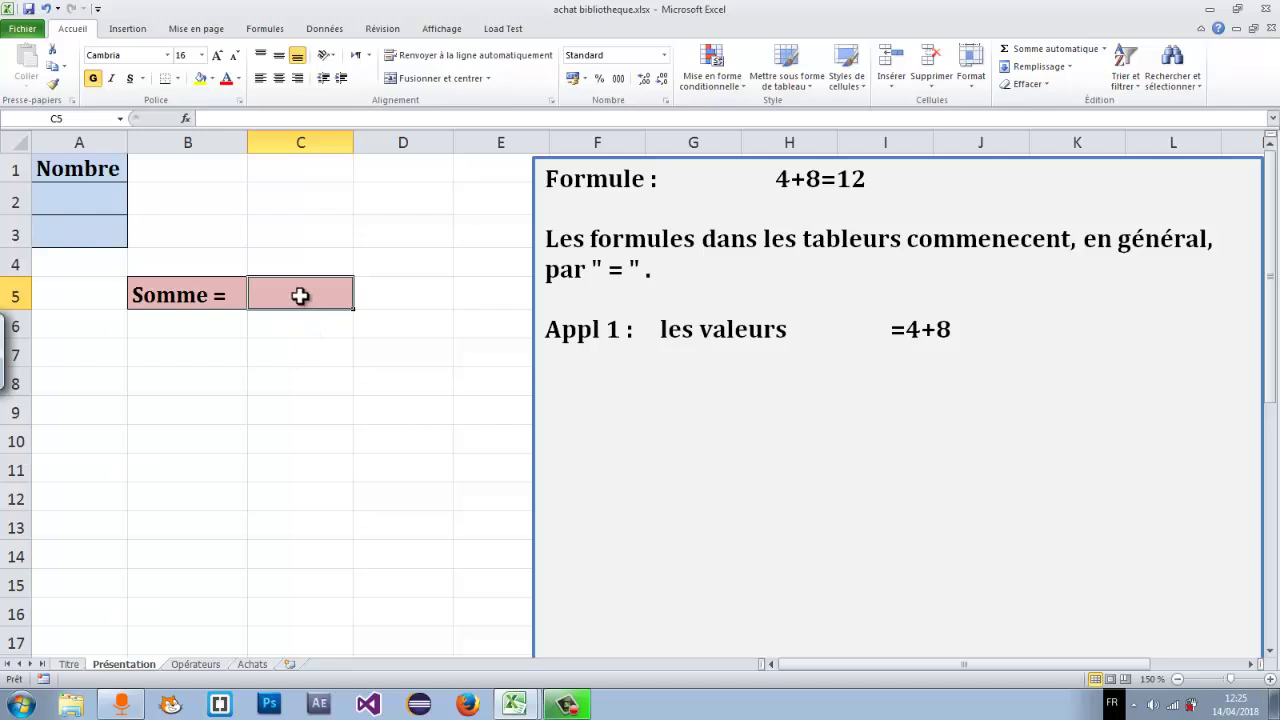
double_click(300, 296)
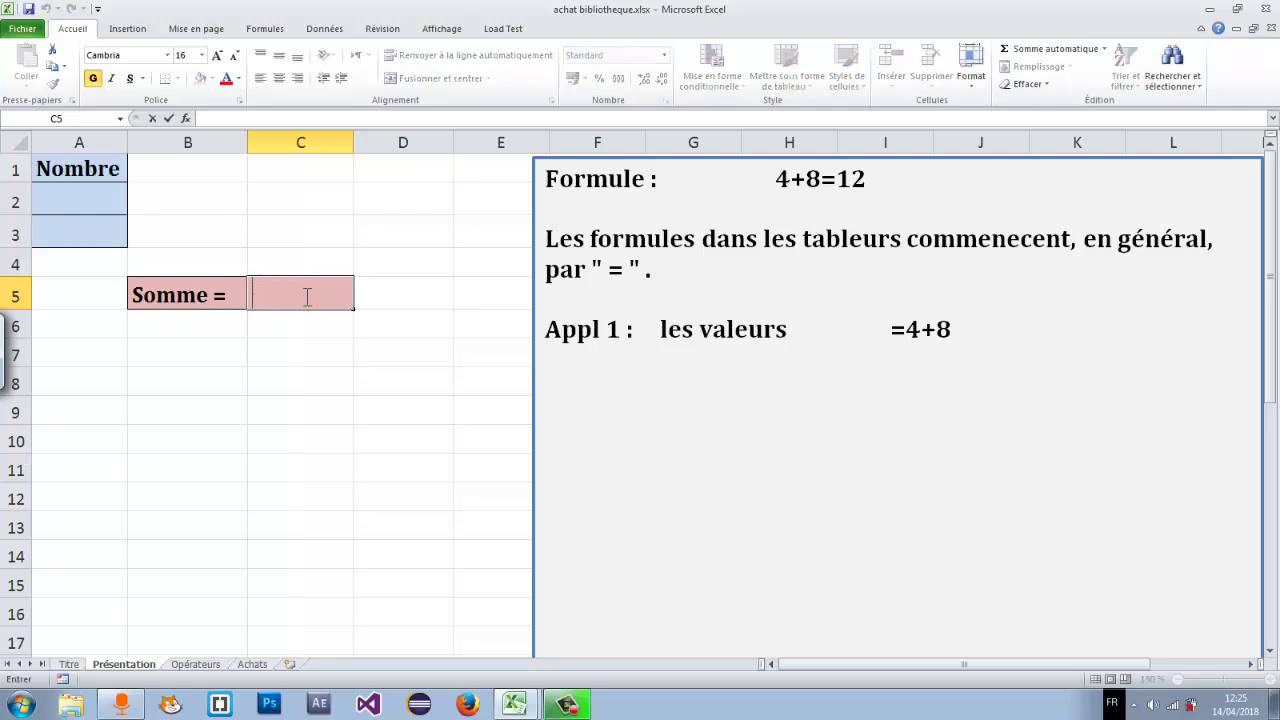
type("=")
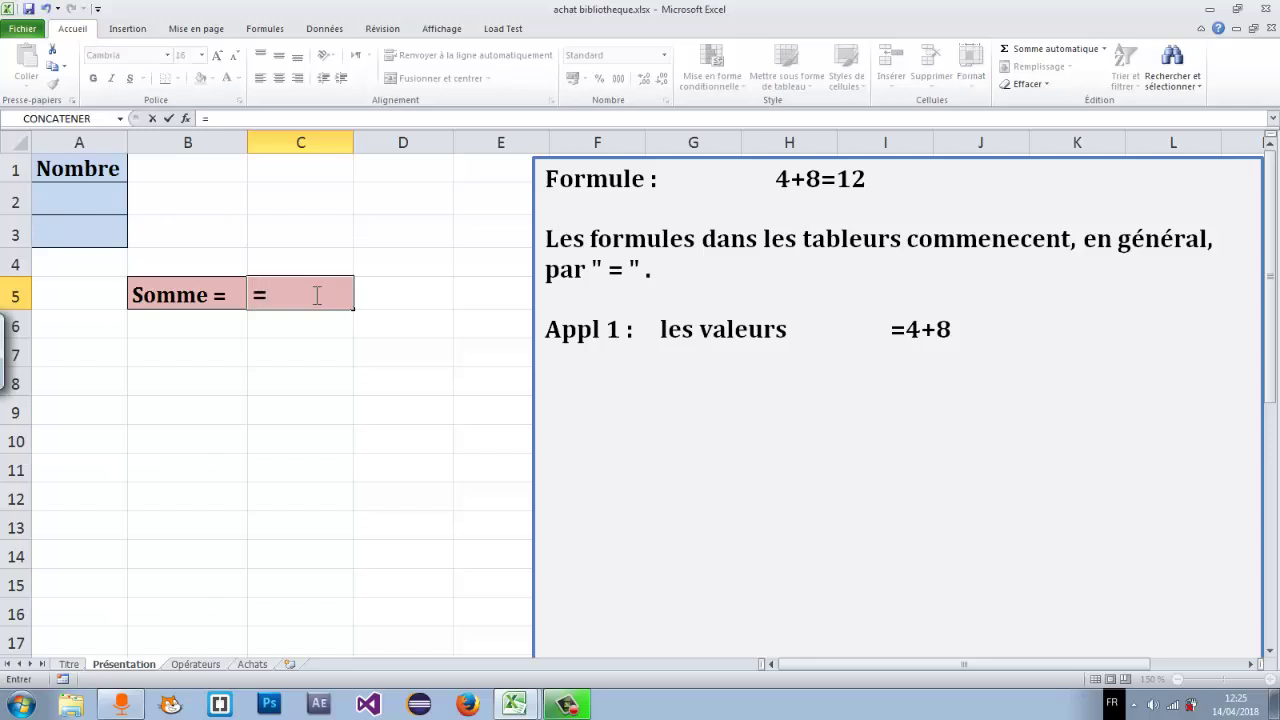
type("4+")
type("8")
key("Return")
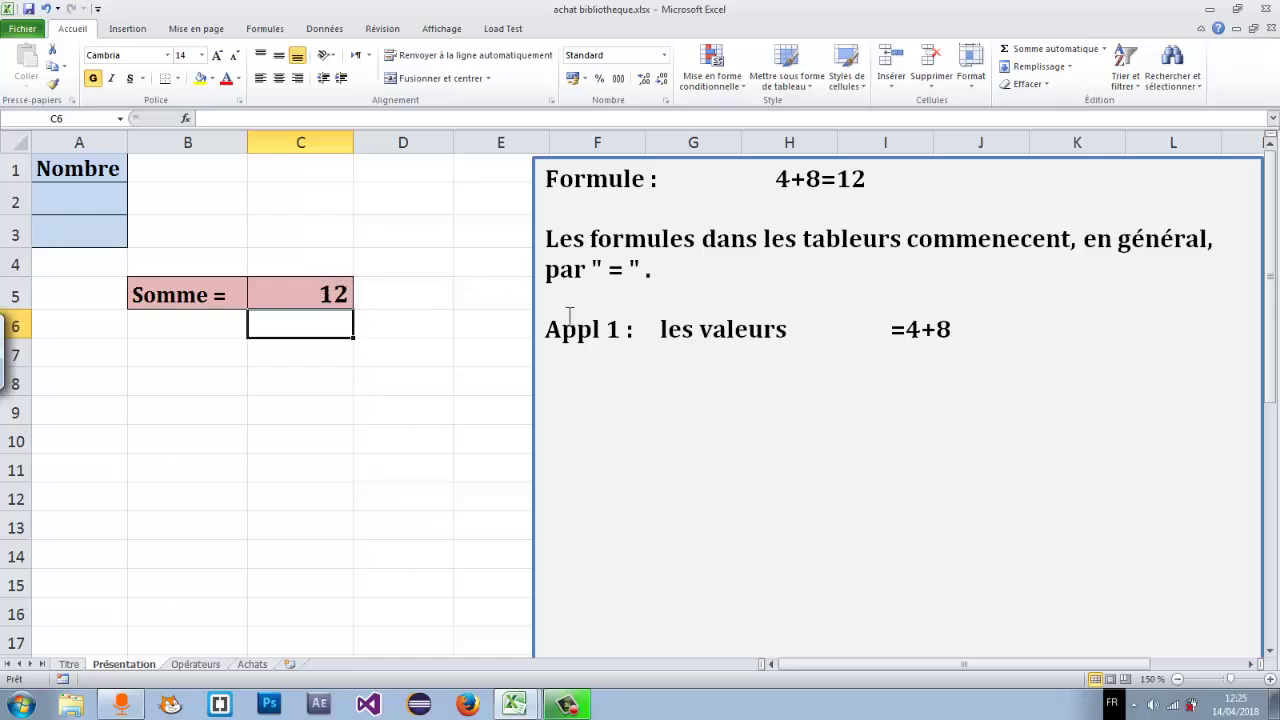
left_click(963, 328)
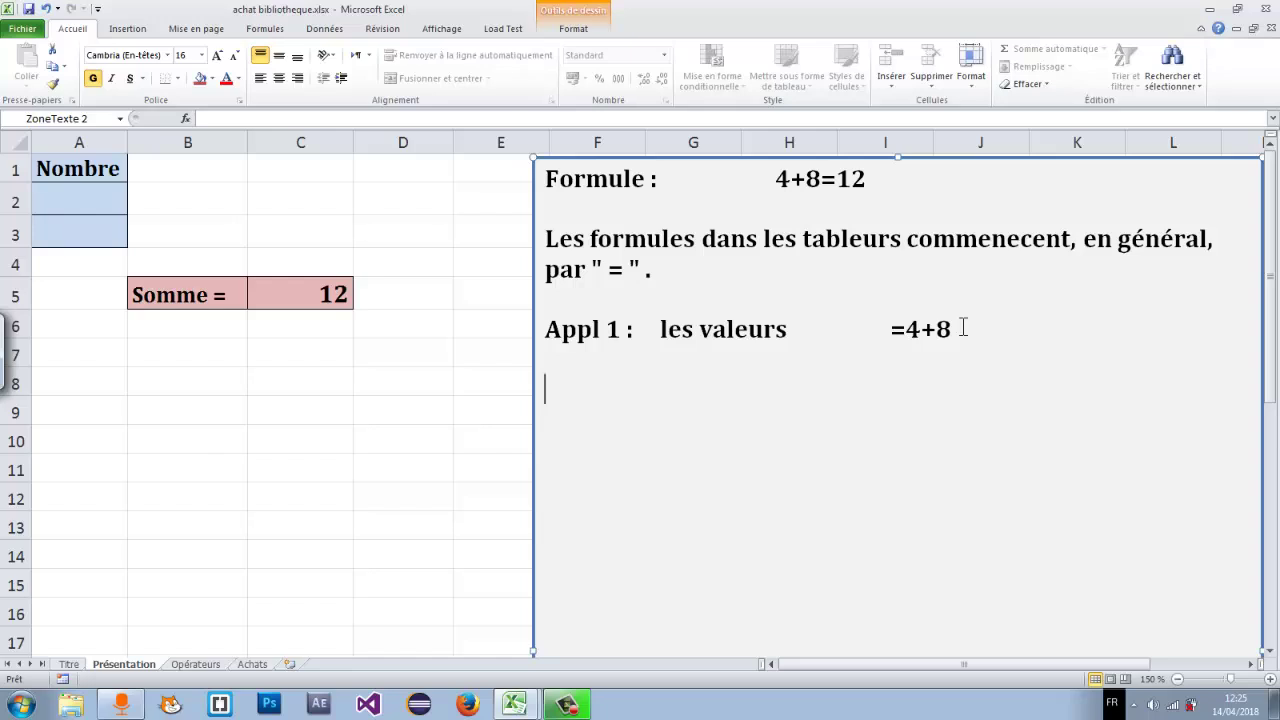
Add the line 'Appl 2 : les références' to the text box.
type("Appl2")
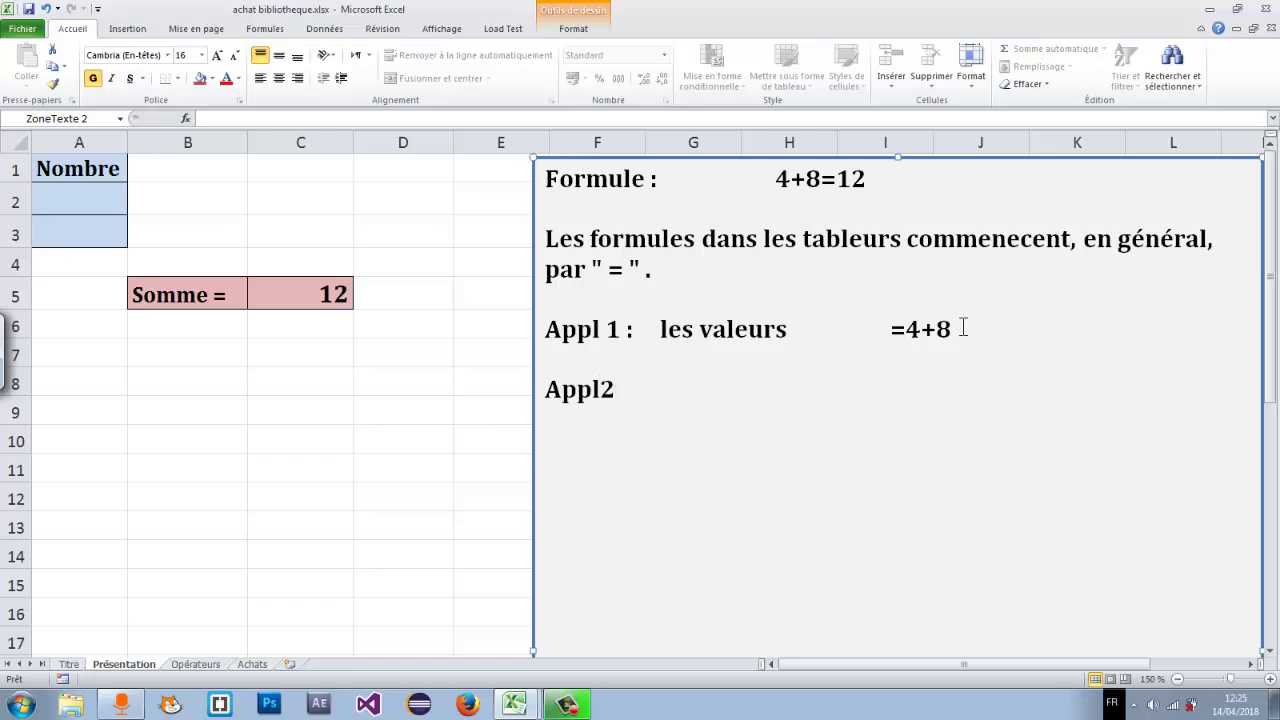
key("BackSpace")
key("Tab")
type("2")
type(" :   ")
type("les")
type(" références")
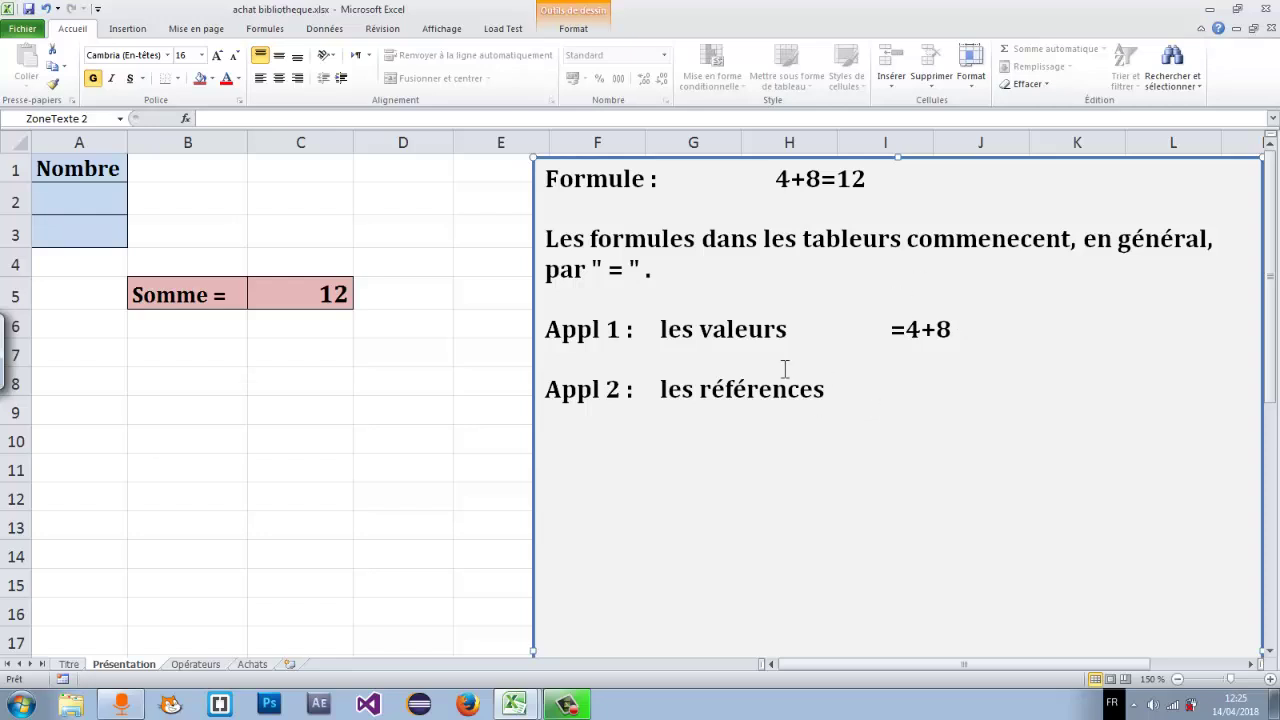
left_click(80, 198)
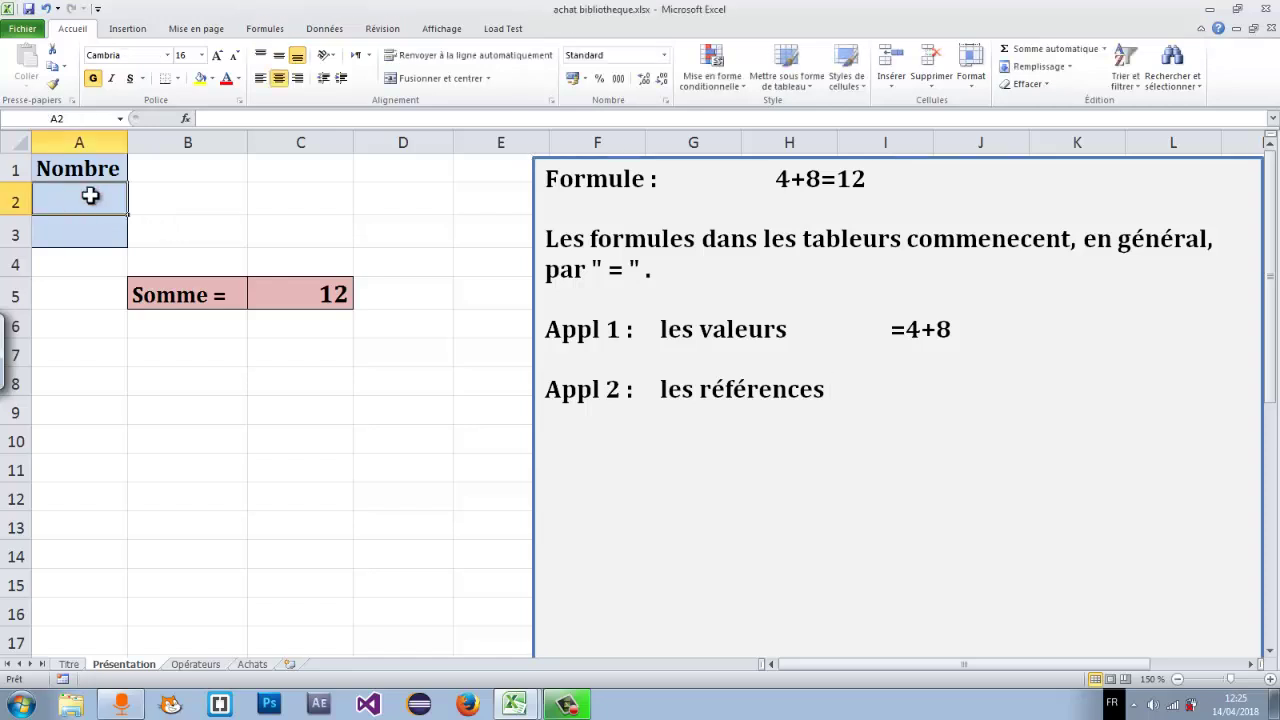
type("4")
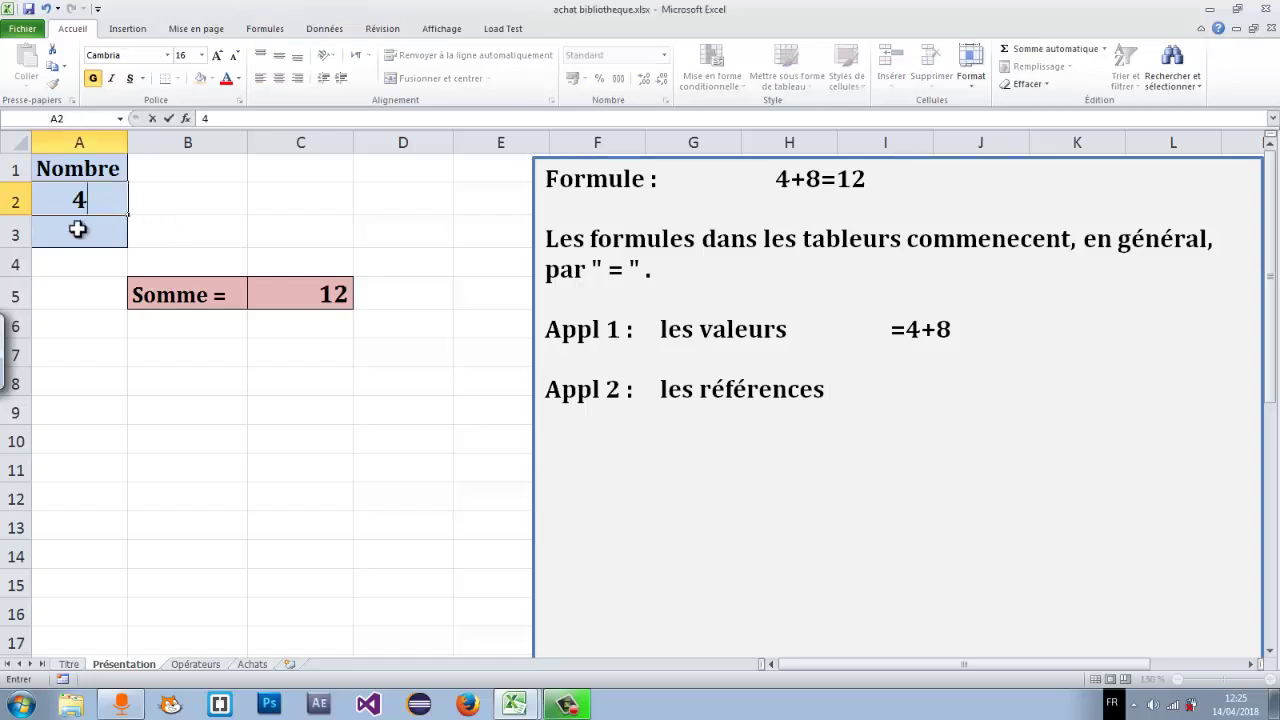
key("Return")
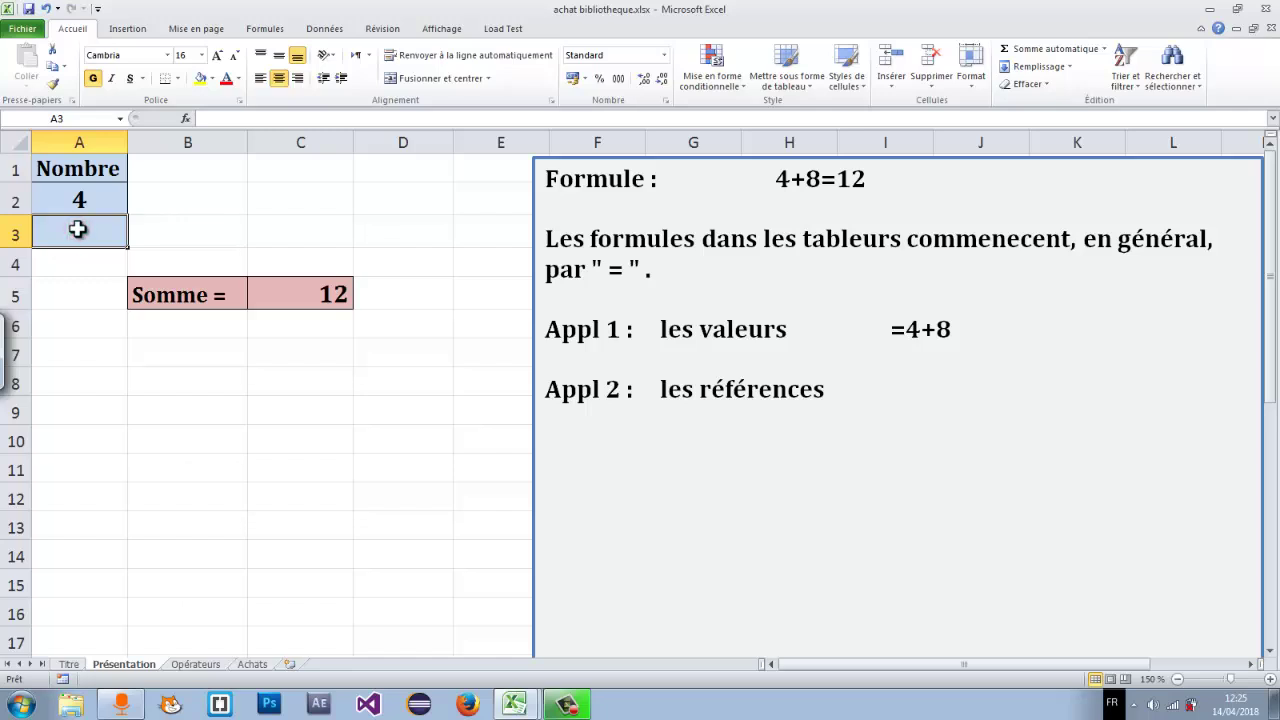
type("8")
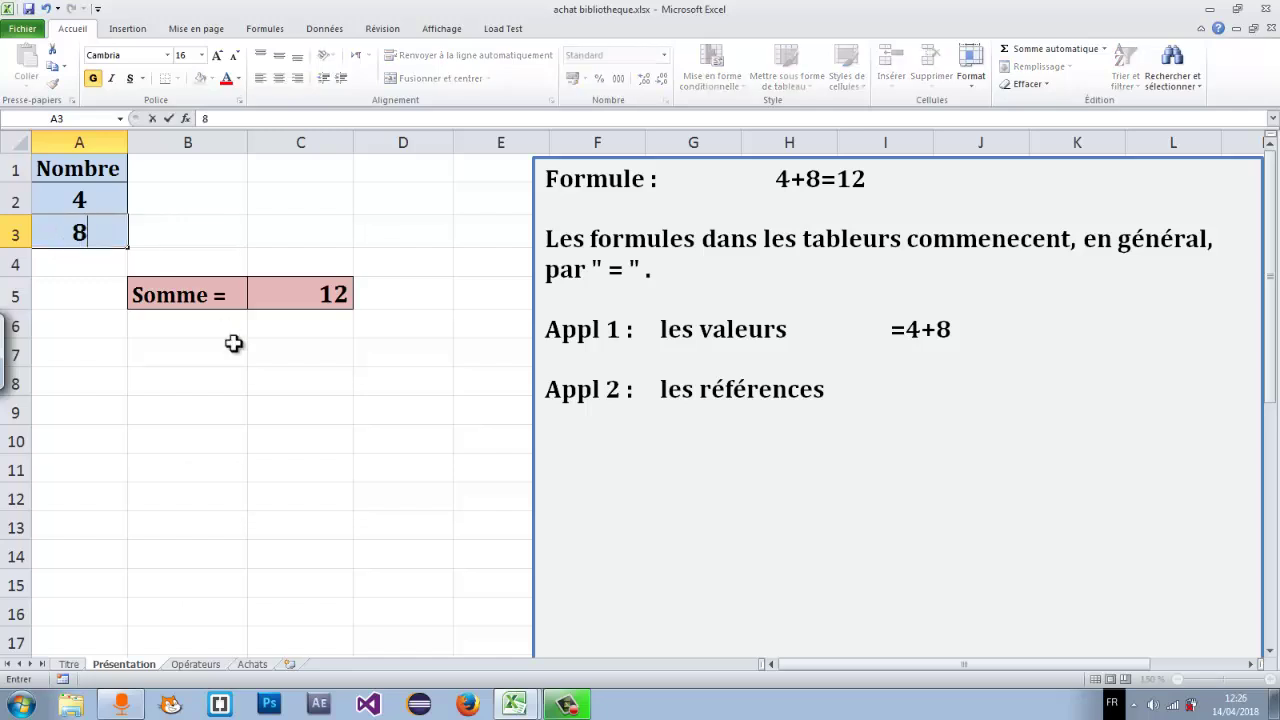
left_click(300, 298)
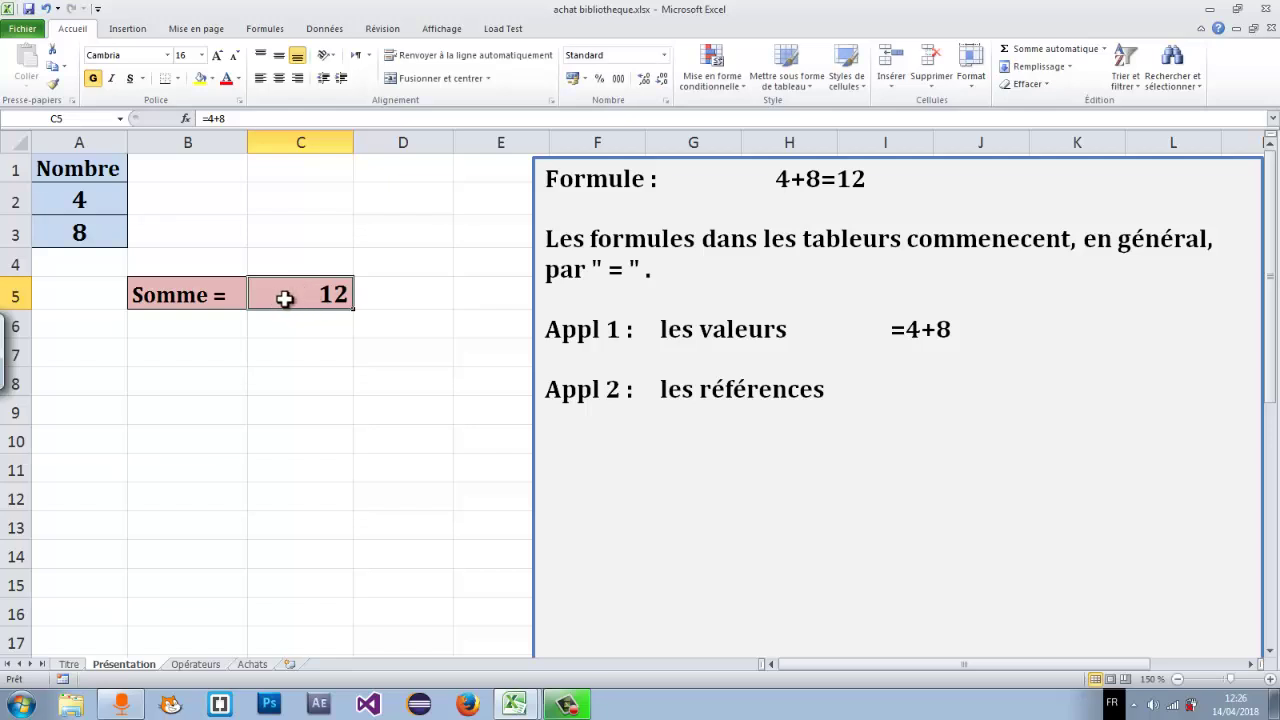
double_click(285, 298)
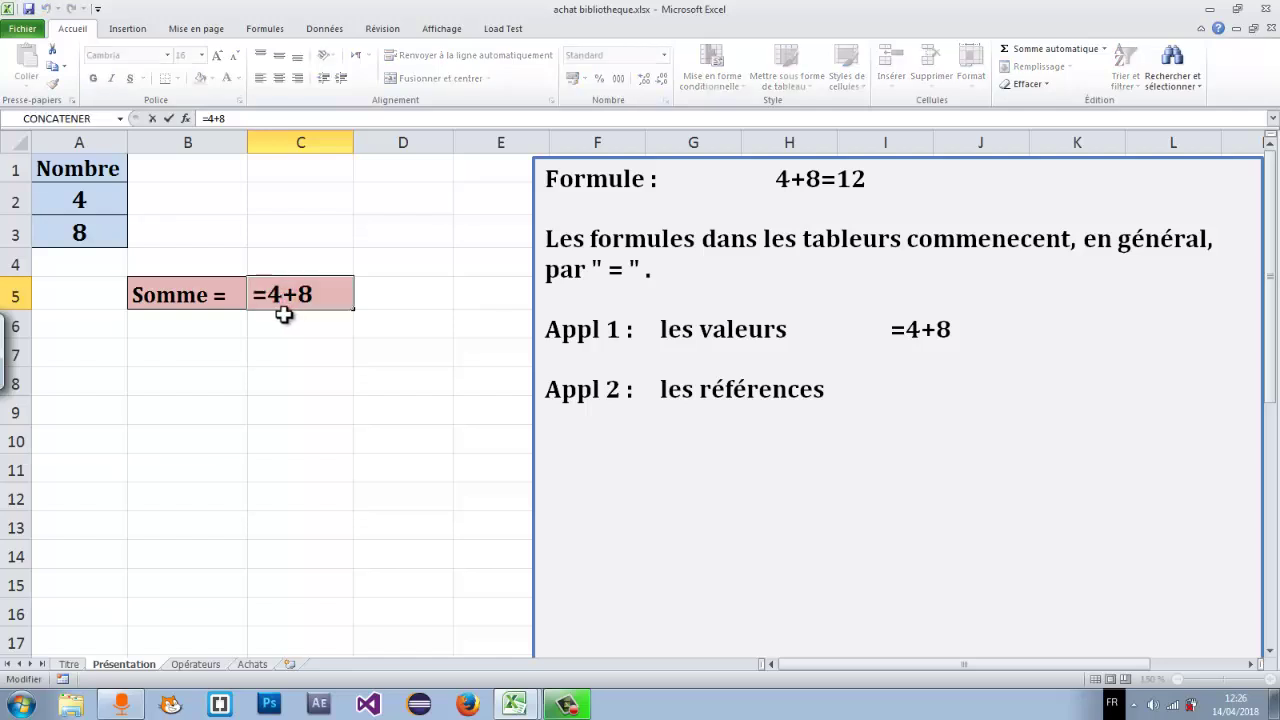
left_click(252, 300)
left_click_drag(252, 300, 328, 295)
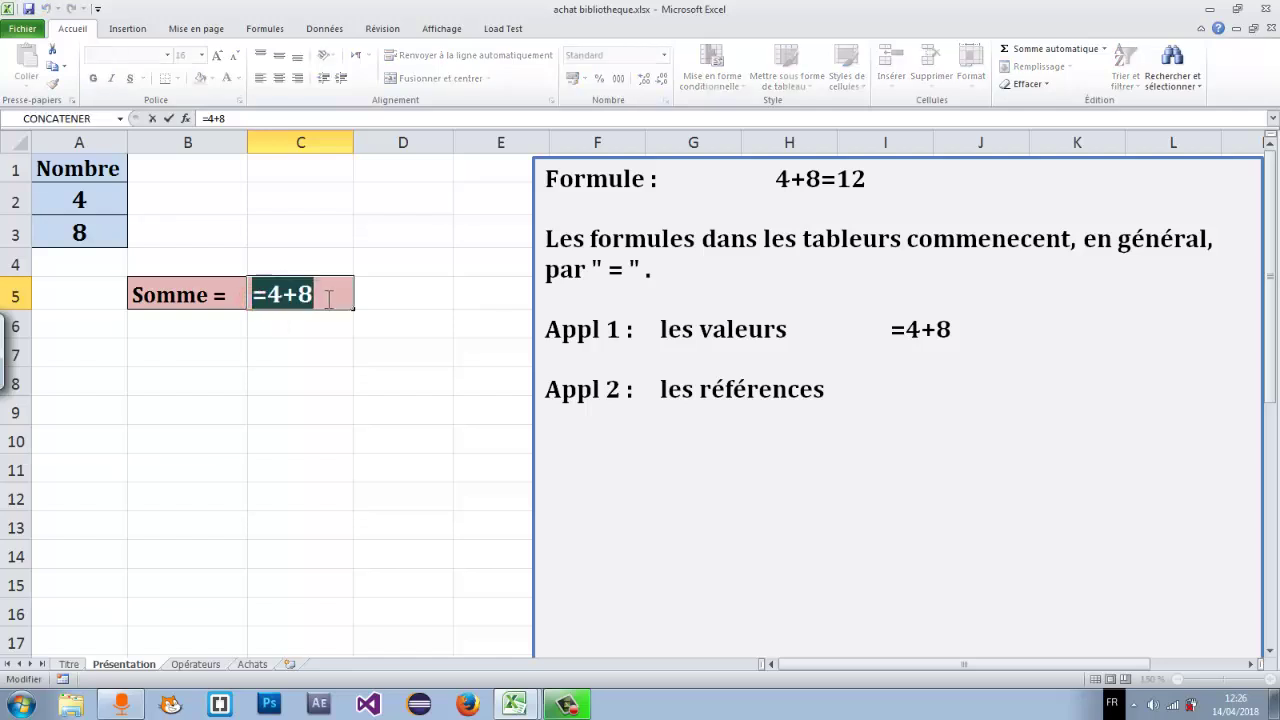
left_click(328, 295)
key("Return")
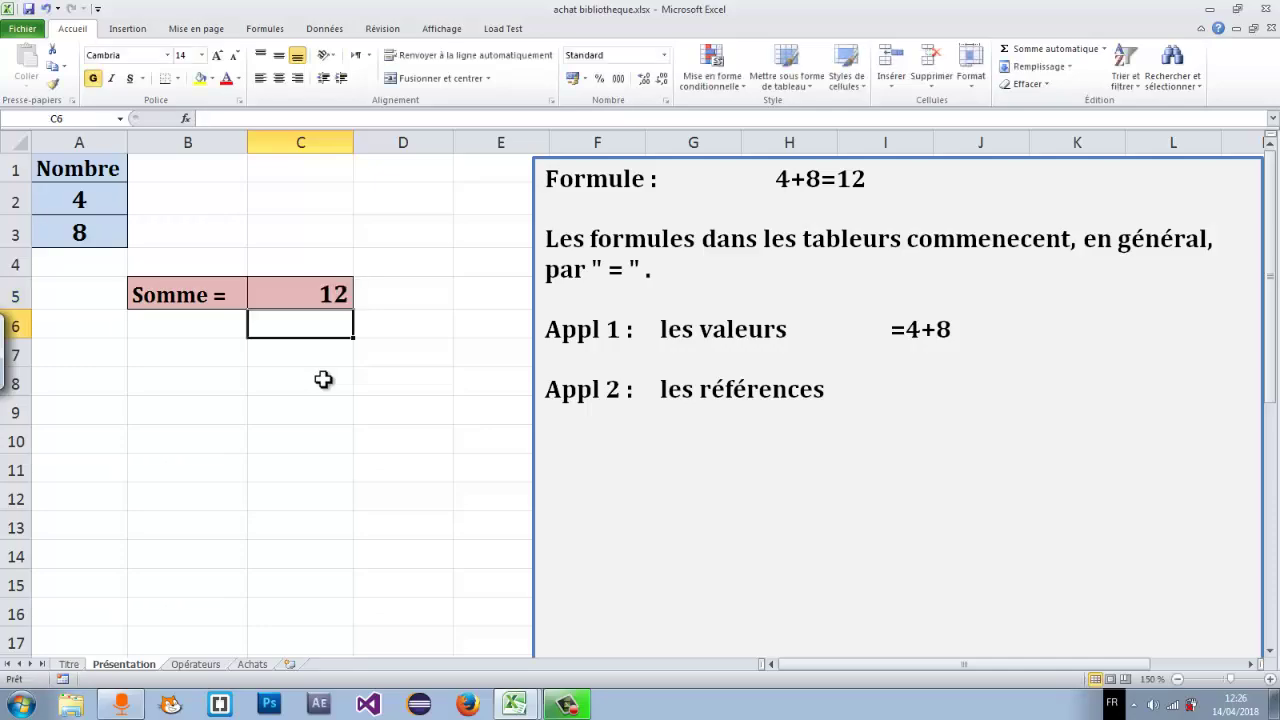
left_click(321, 292)
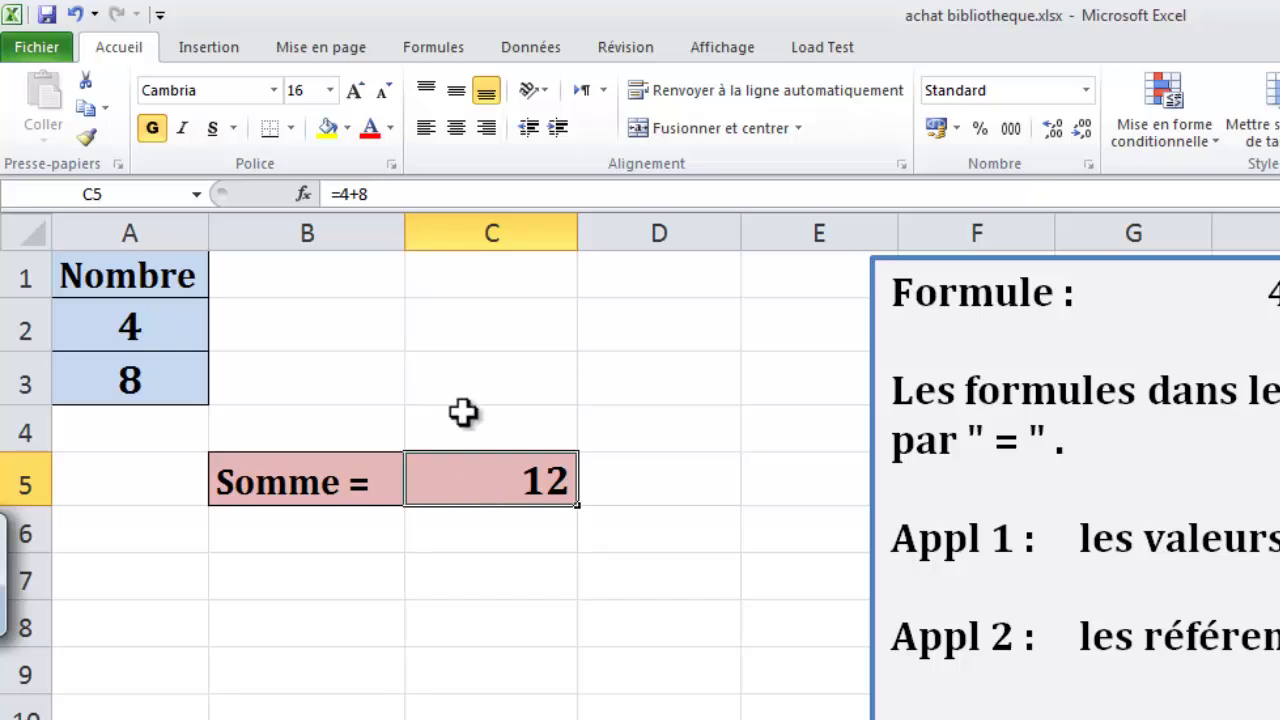
left_click(476, 486)
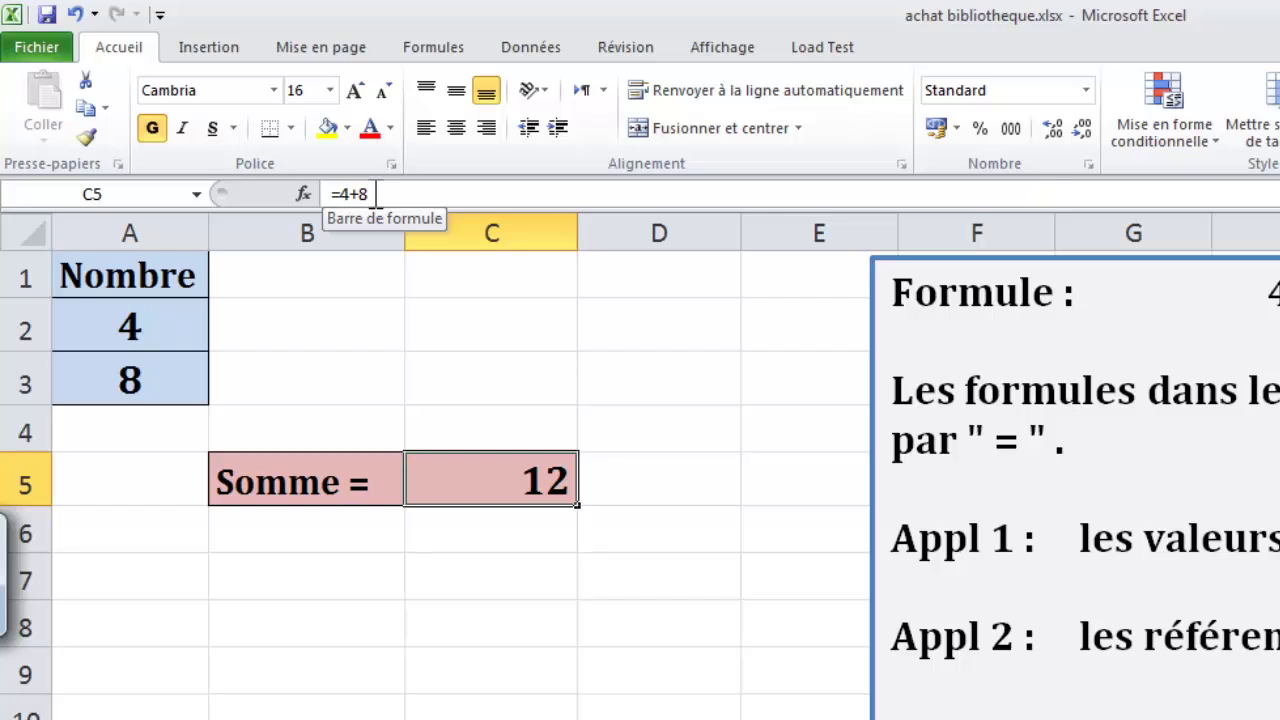
double_click(480, 490)
left_click(486, 543)
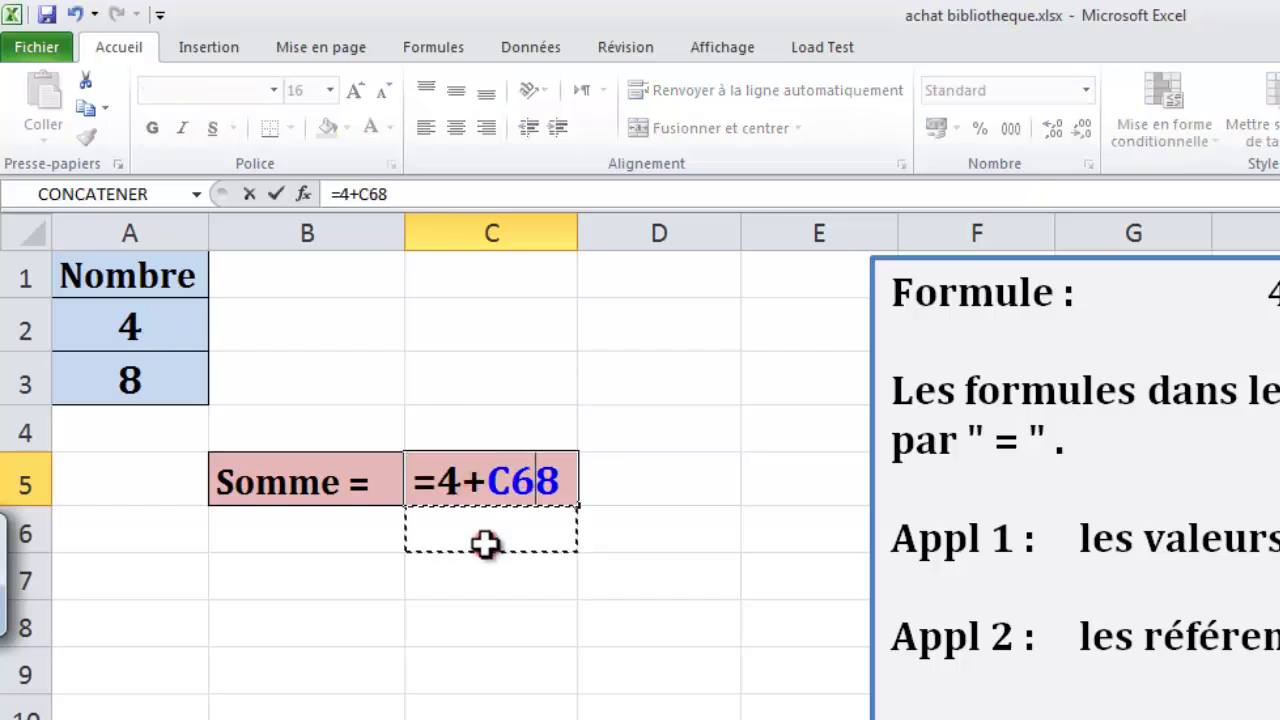
key("Escape")
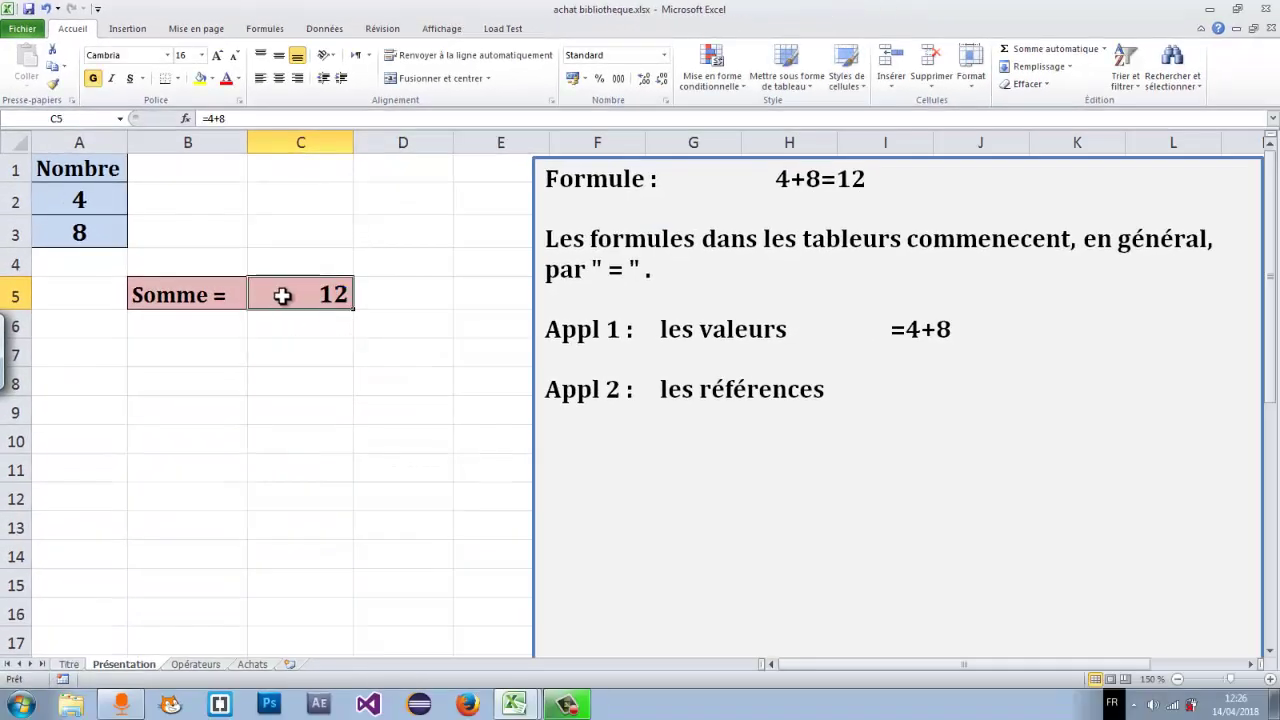
Clear cell C5 with the on-screen keyboard's Suppr key.
right_click(283, 296)
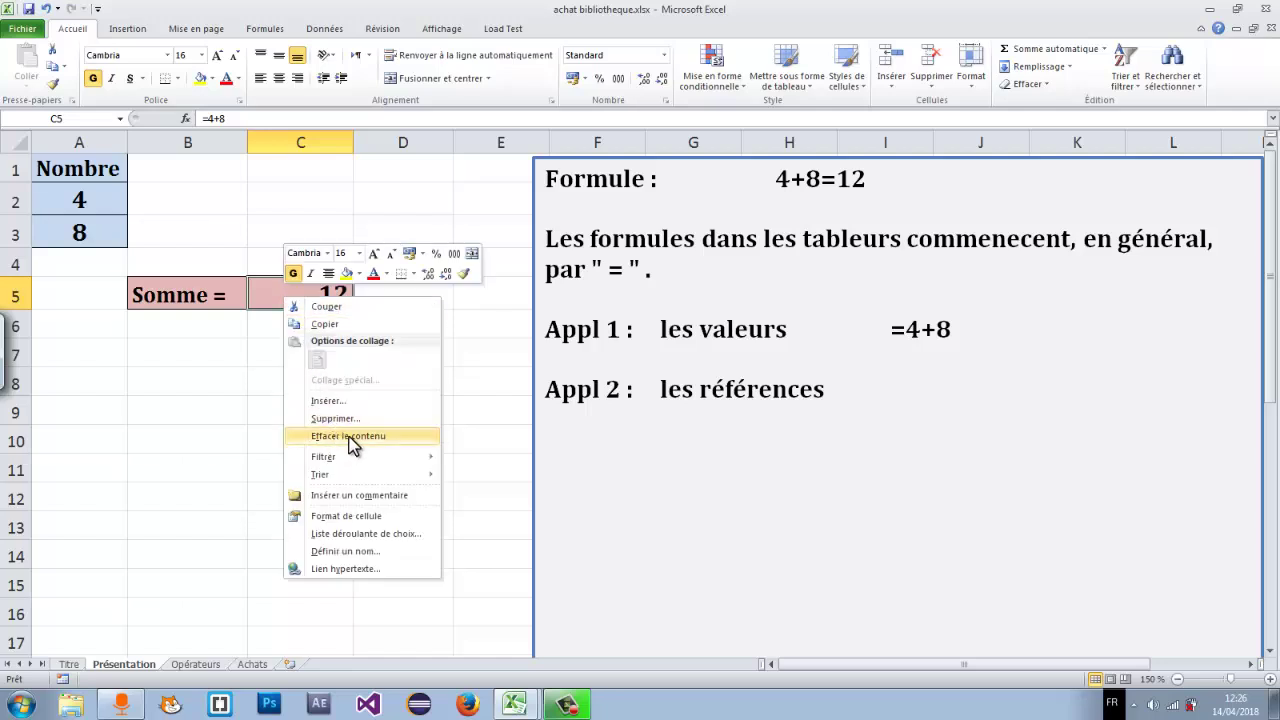
left_click(203, 418)
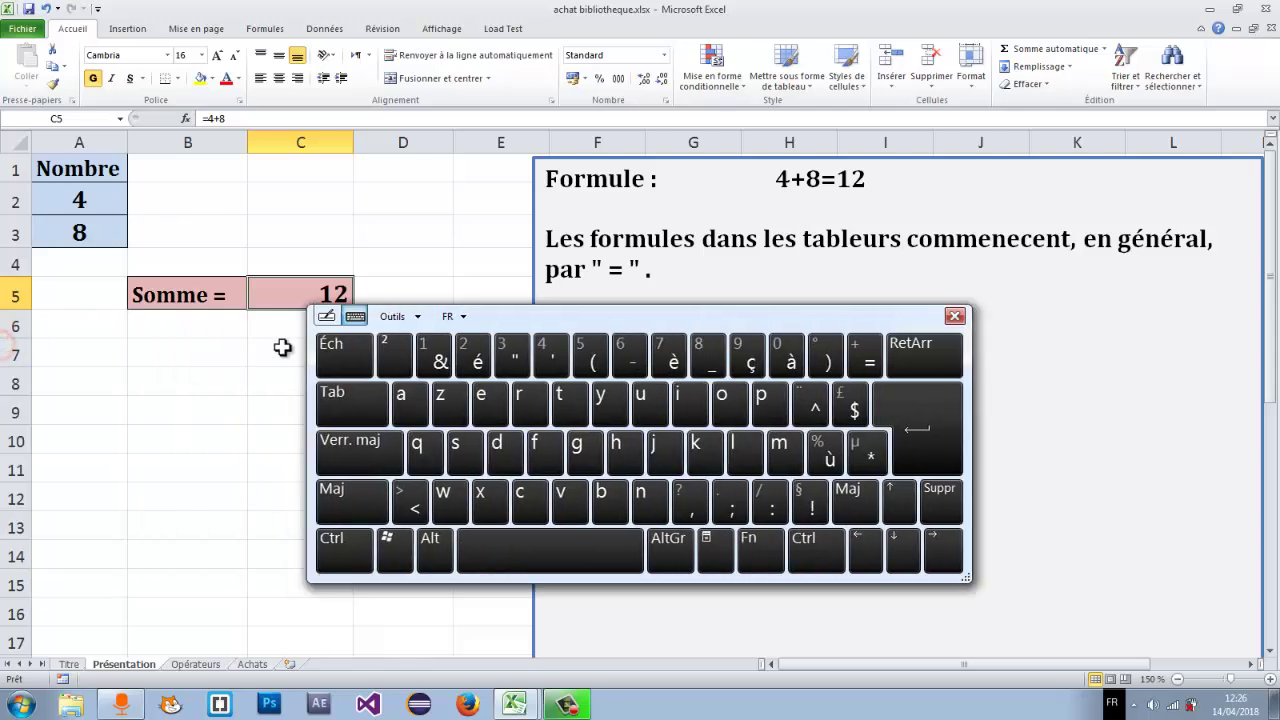
left_click(507, 321)
left_click_drag(481, 345, 374, 347)
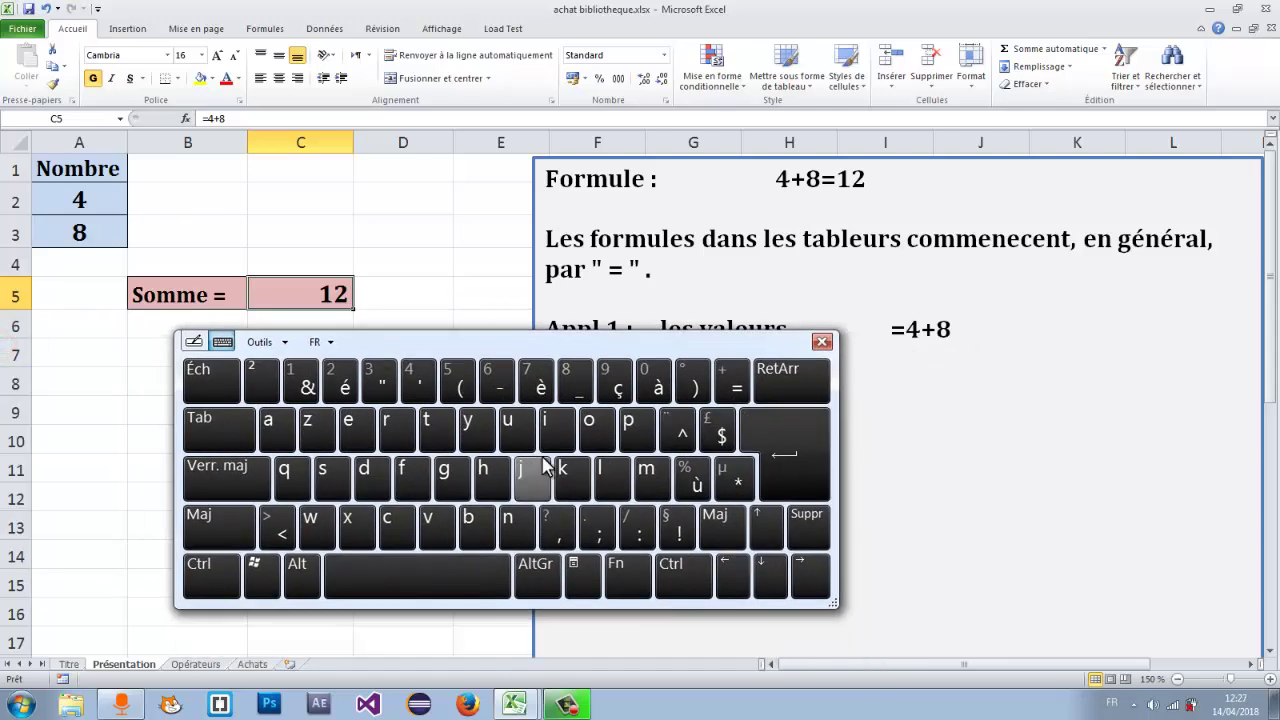
left_click(806, 535)
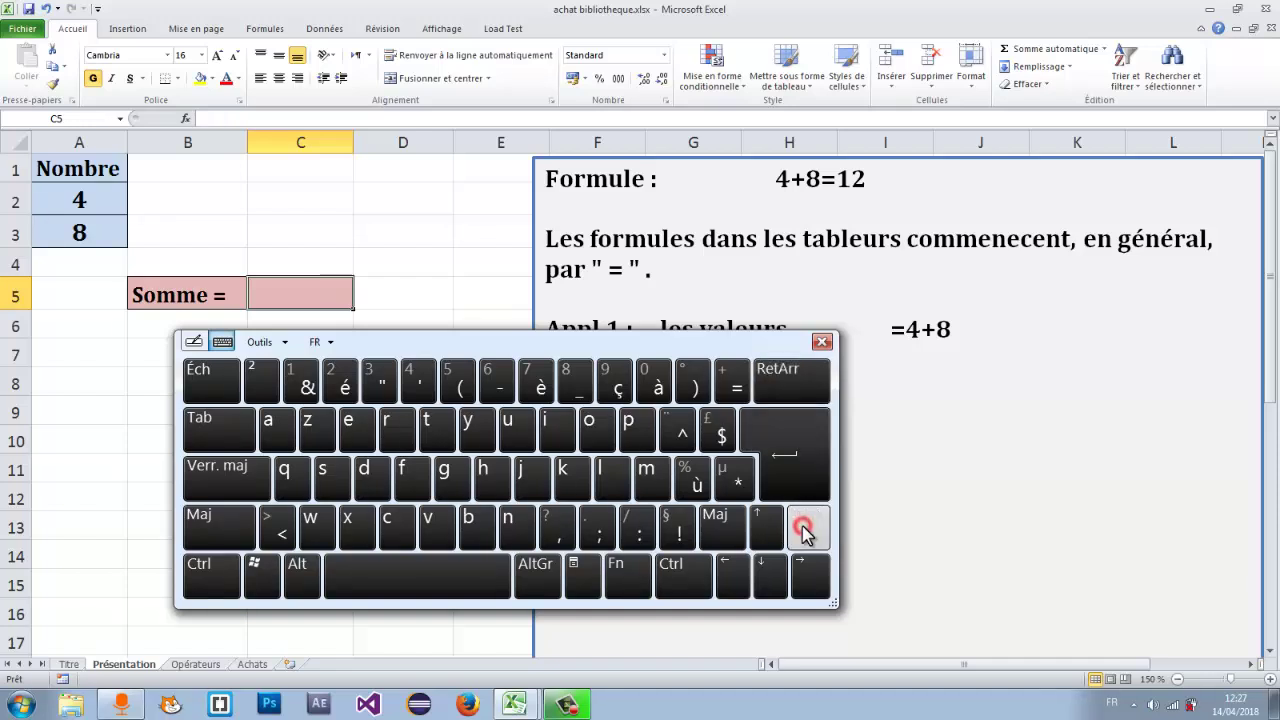
left_click(822, 341)
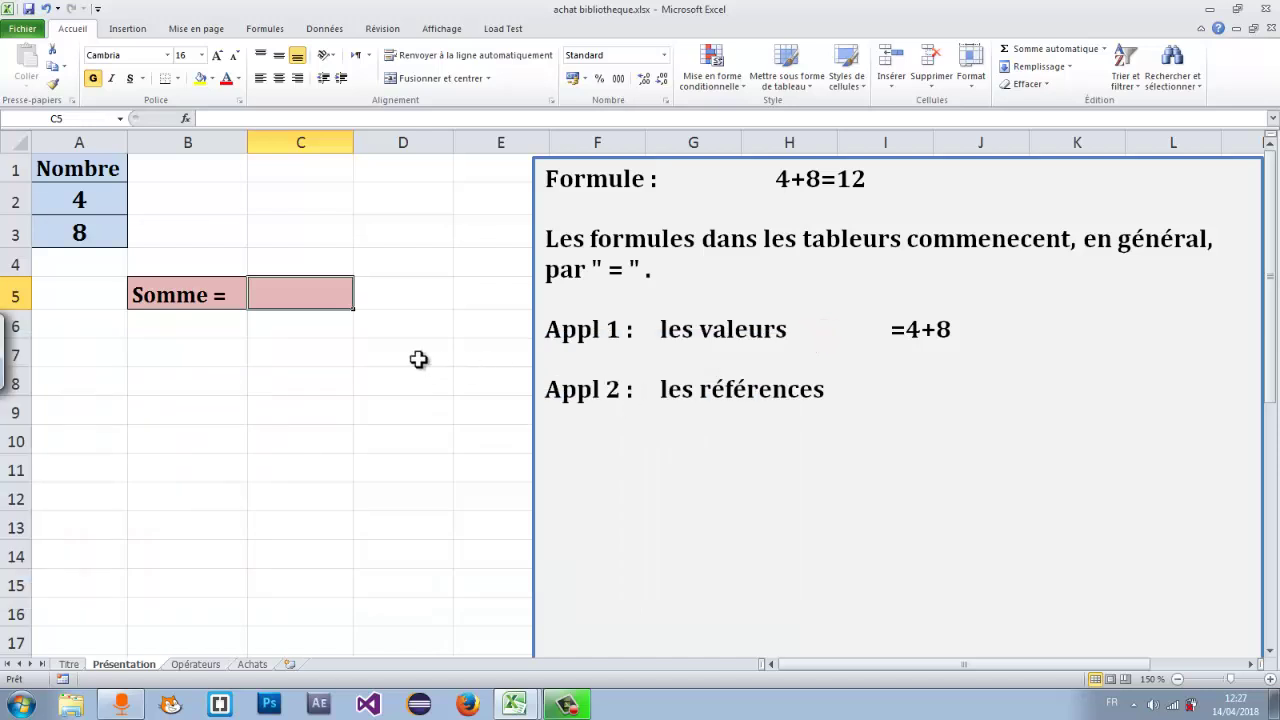
Append '=A2+A3' after 'les références' in the text box.
left_click(872, 392)
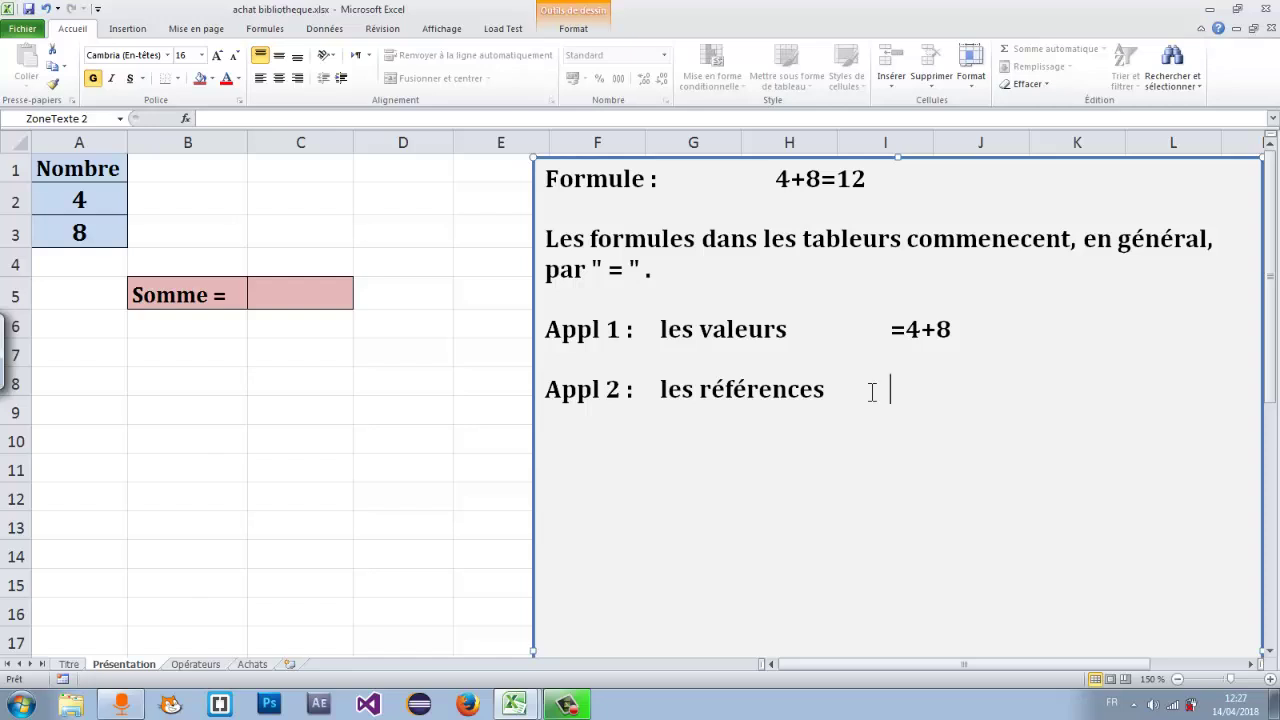
type("=")
type("A2+")
type("A")
type("3")
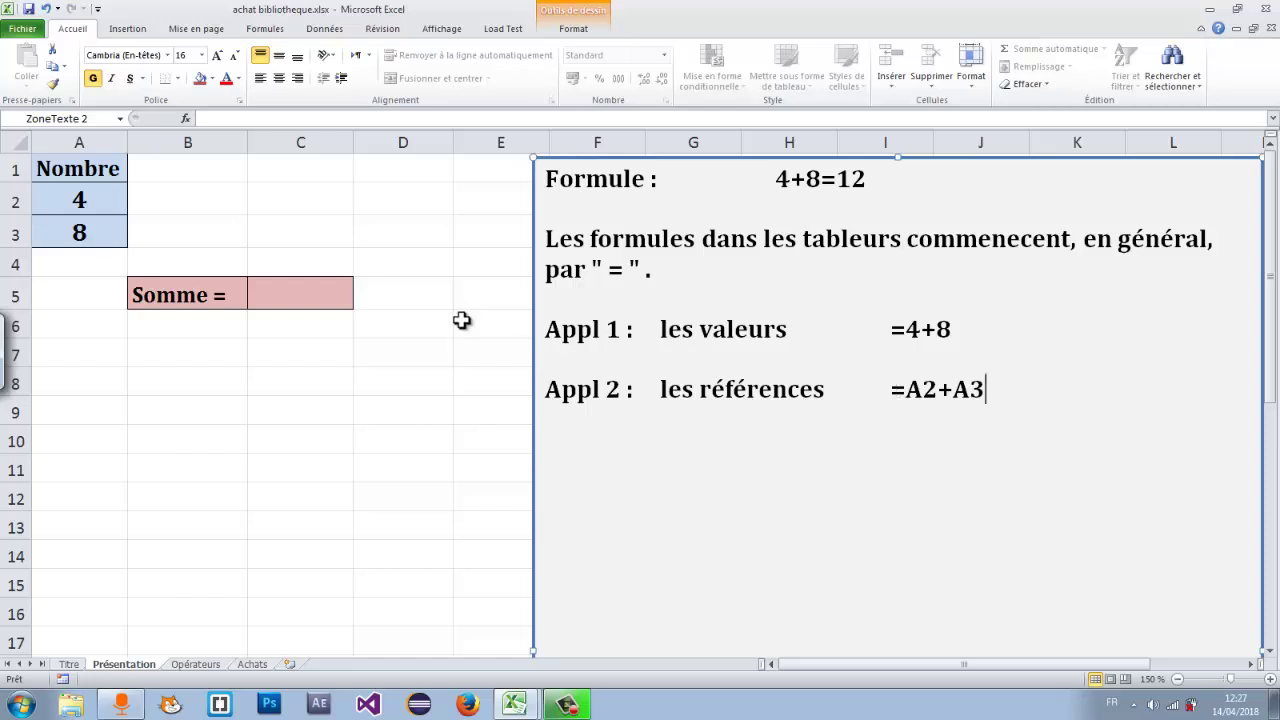
Build =A2+A3 in cell C5 by clicking cells A2 and A3.
left_click(289, 292)
double_click(283, 295)
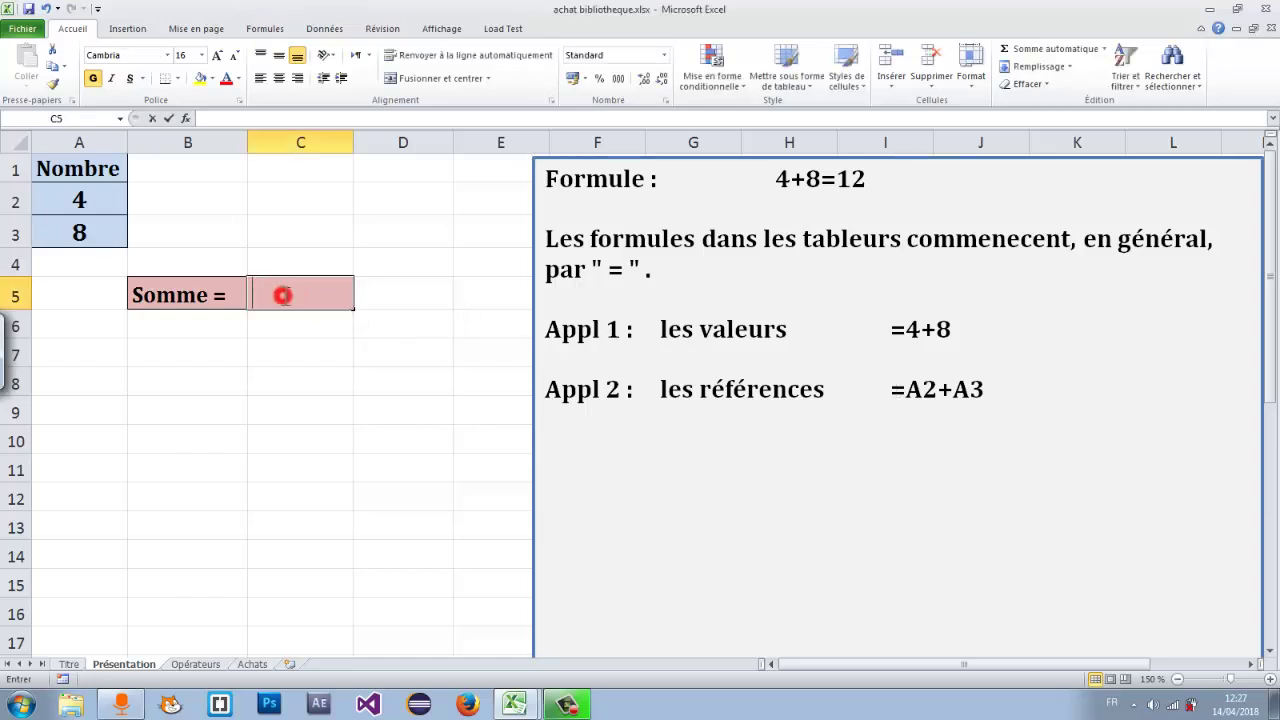
type("=")
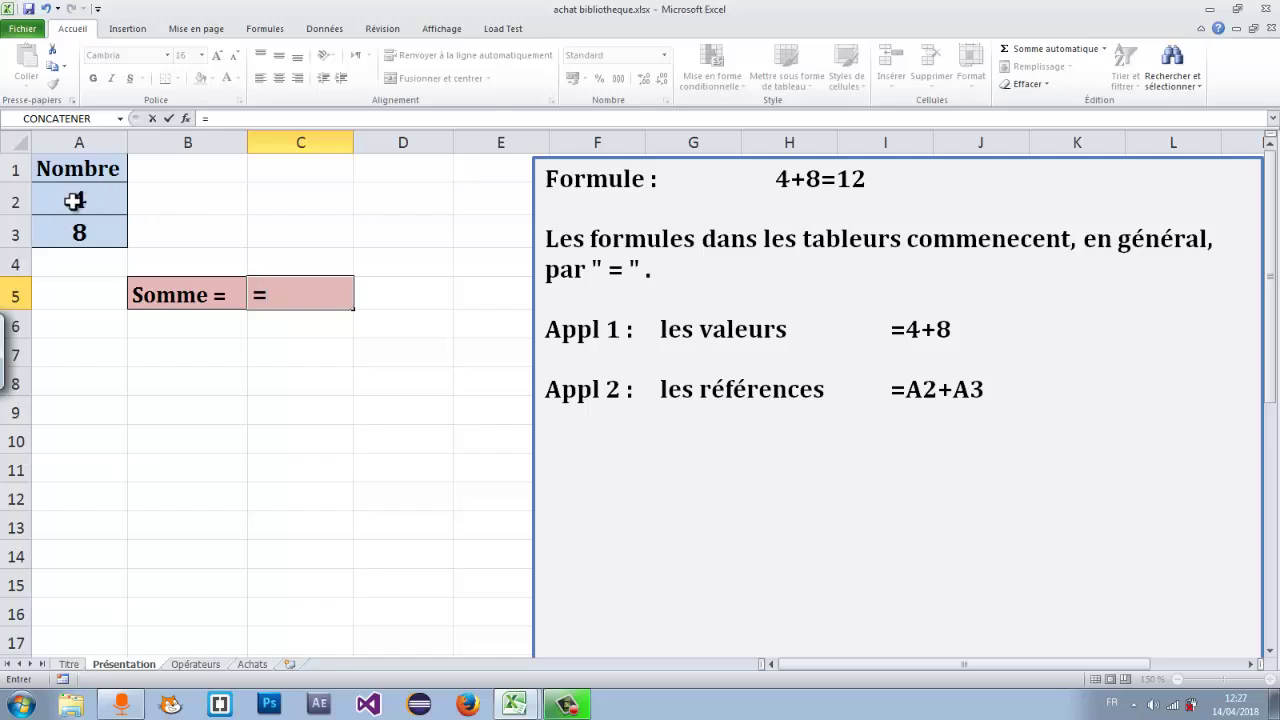
left_click(79, 201)
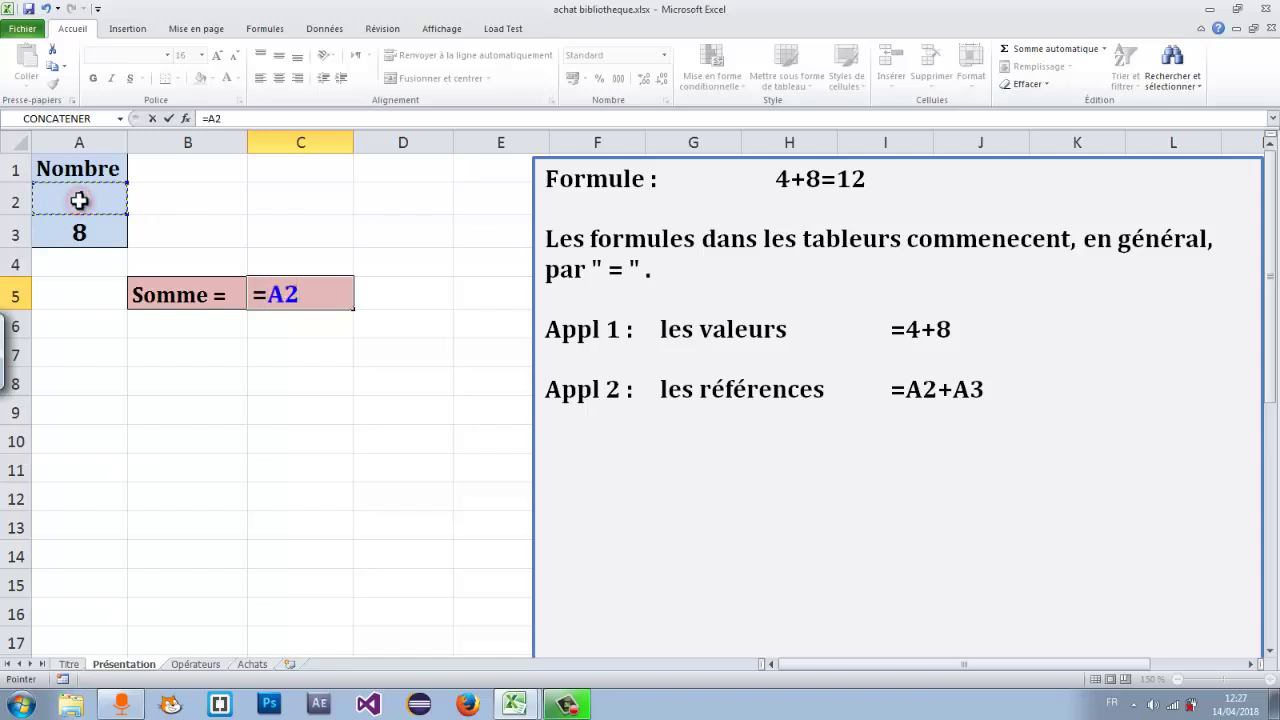
type("+")
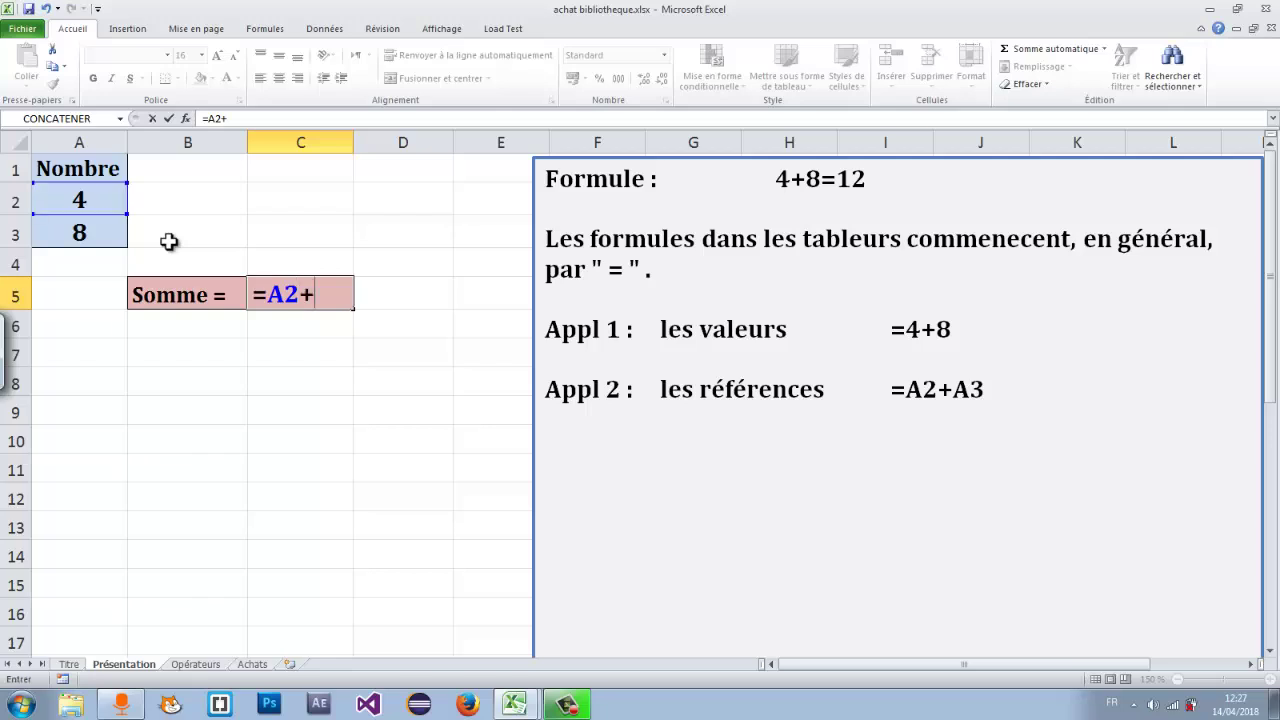
left_click(79, 232)
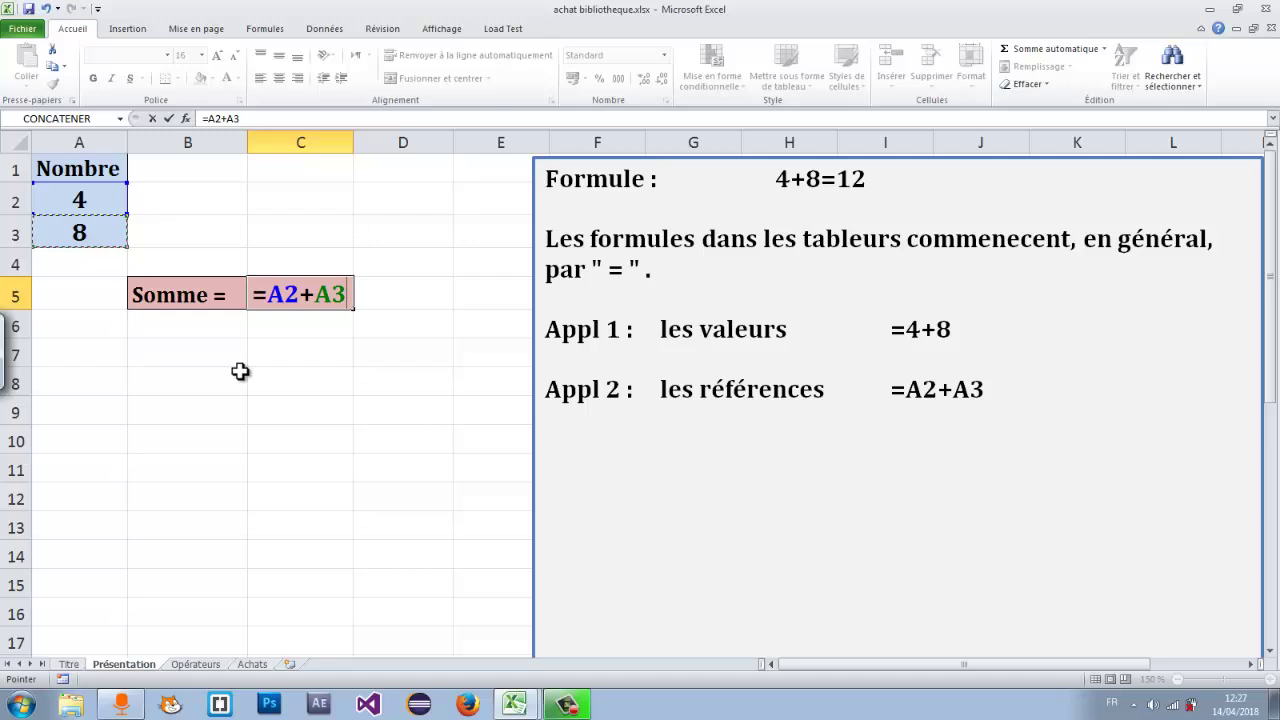
key("Return")
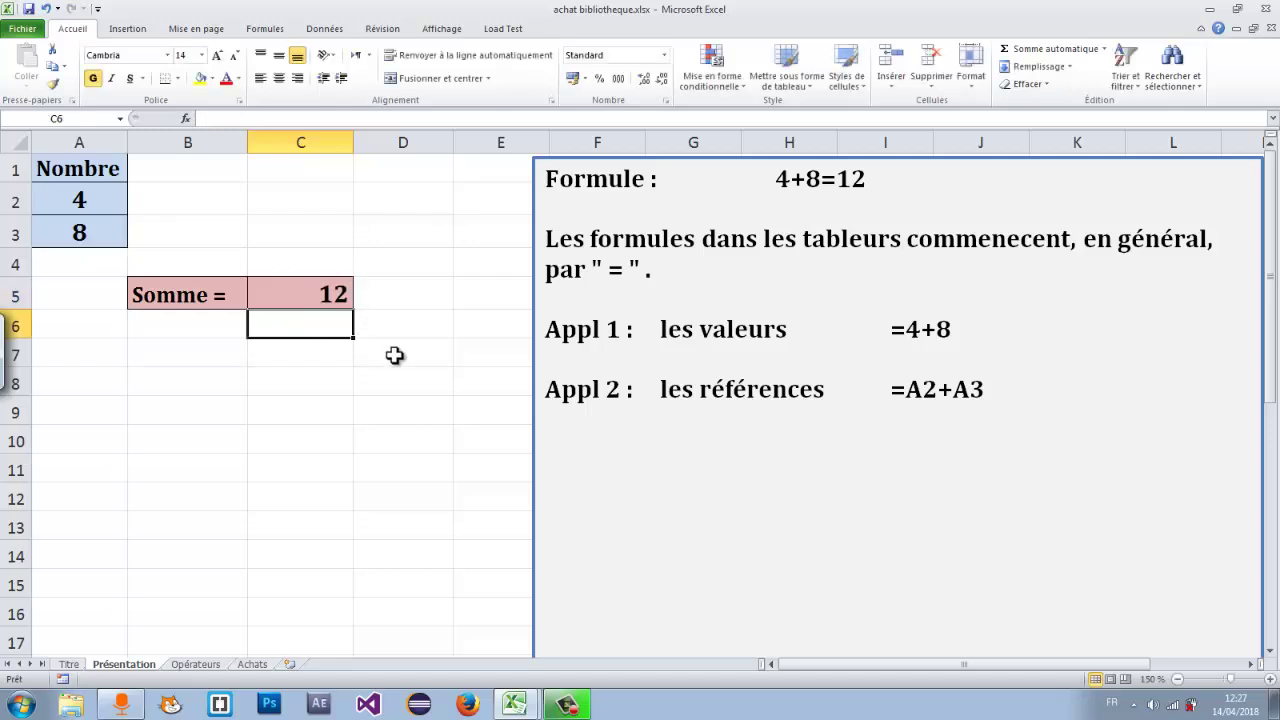
Replace C5's =A2+A3 with the formula =4+8.
left_click(609, 376)
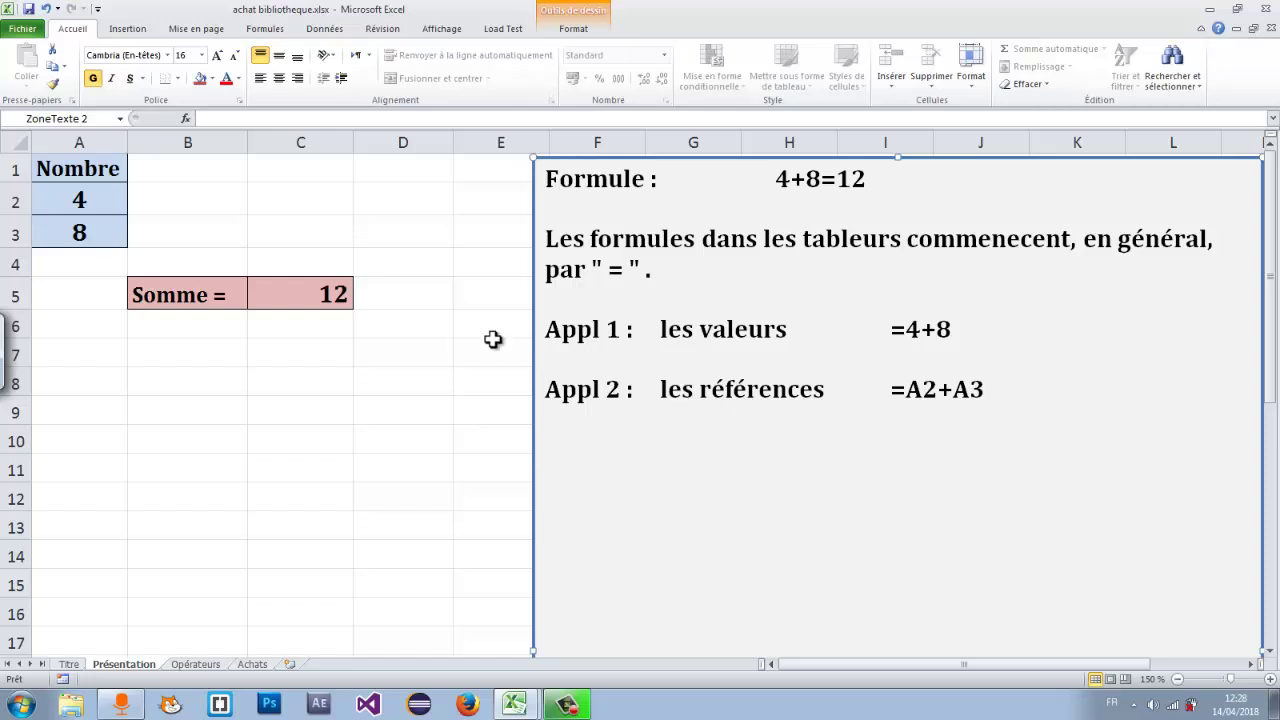
left_click(332, 295)
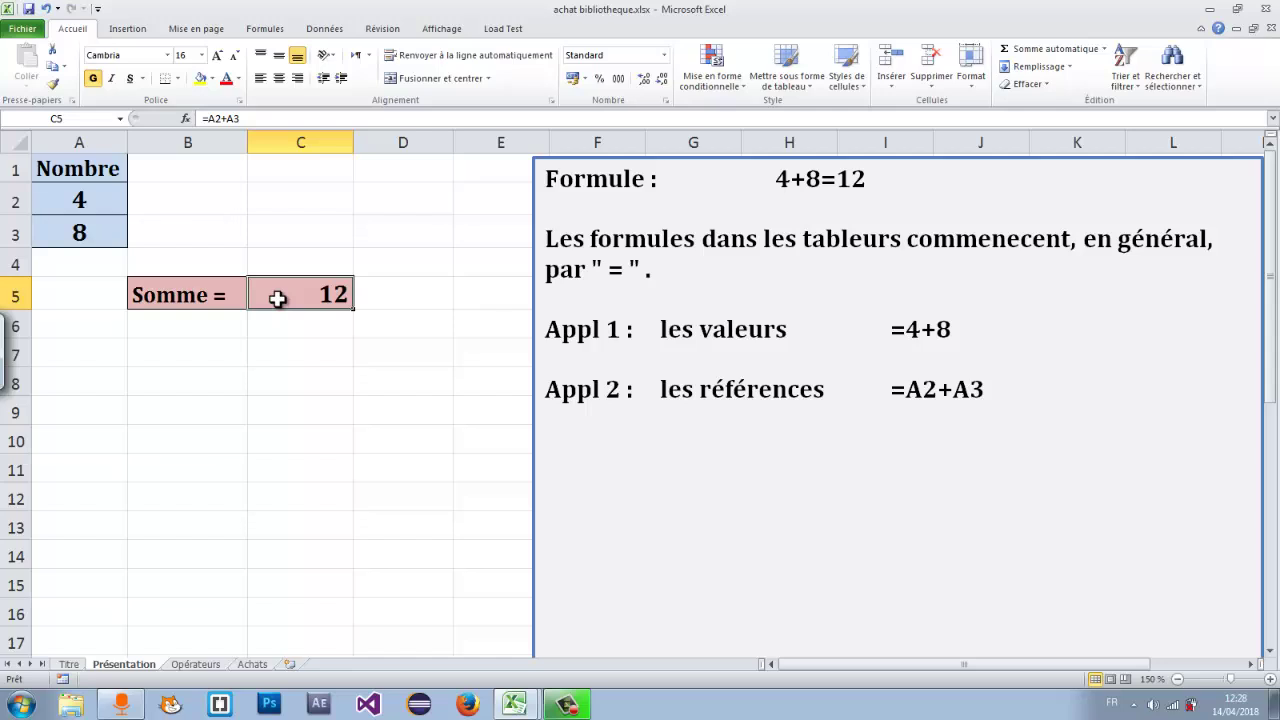
key("Delete")
double_click(304, 295)
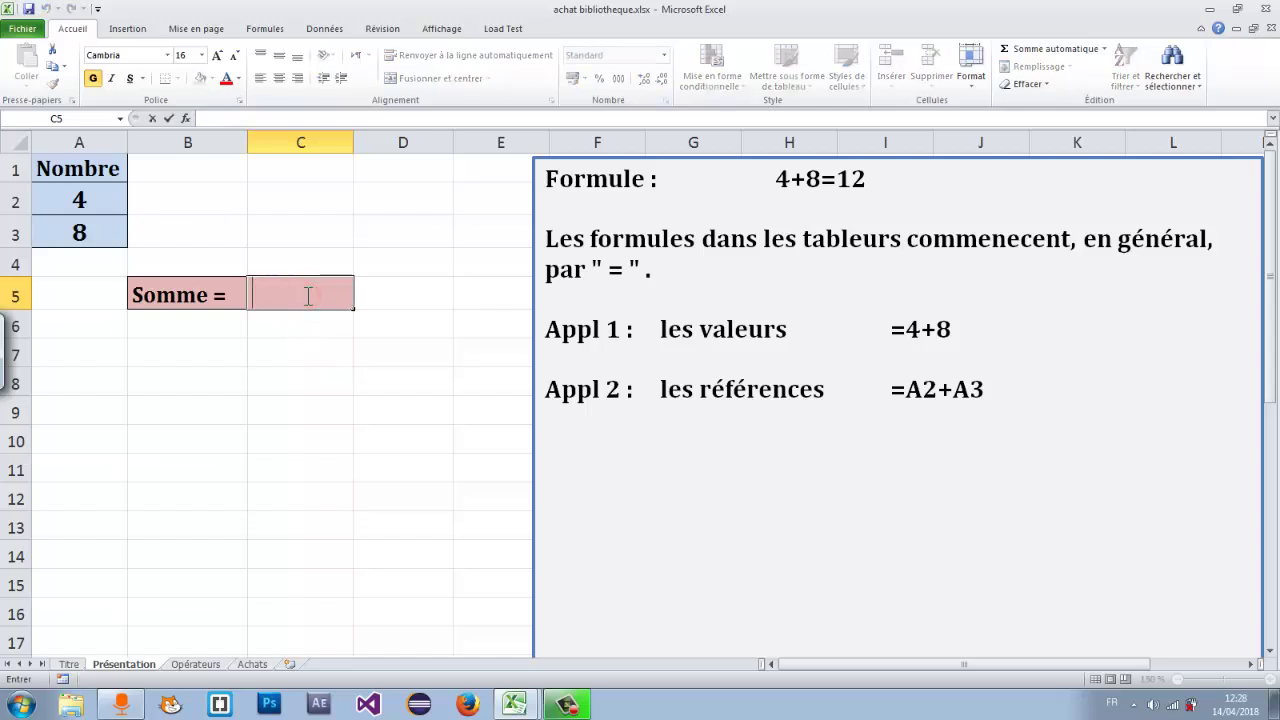
type("=")
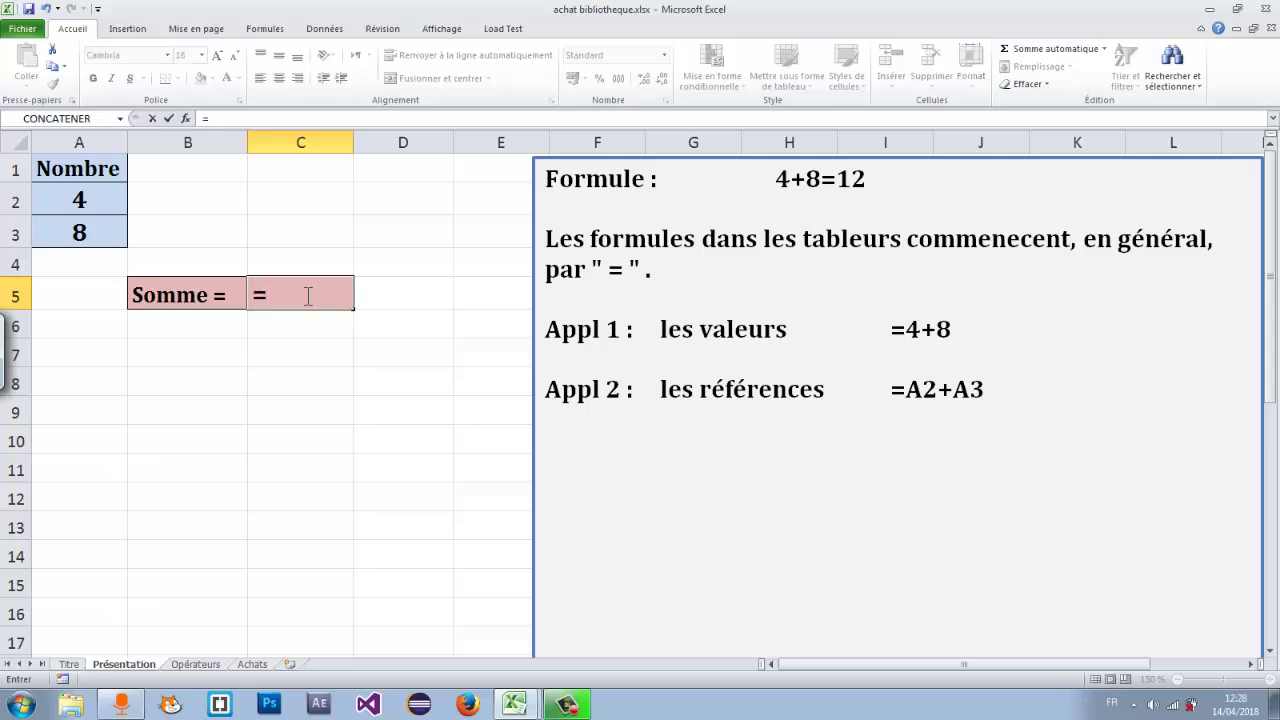
type("4+8")
key("Return")
Change the Appl 1 example in the text box from =4+8 to =5+8.
left_click(309, 306)
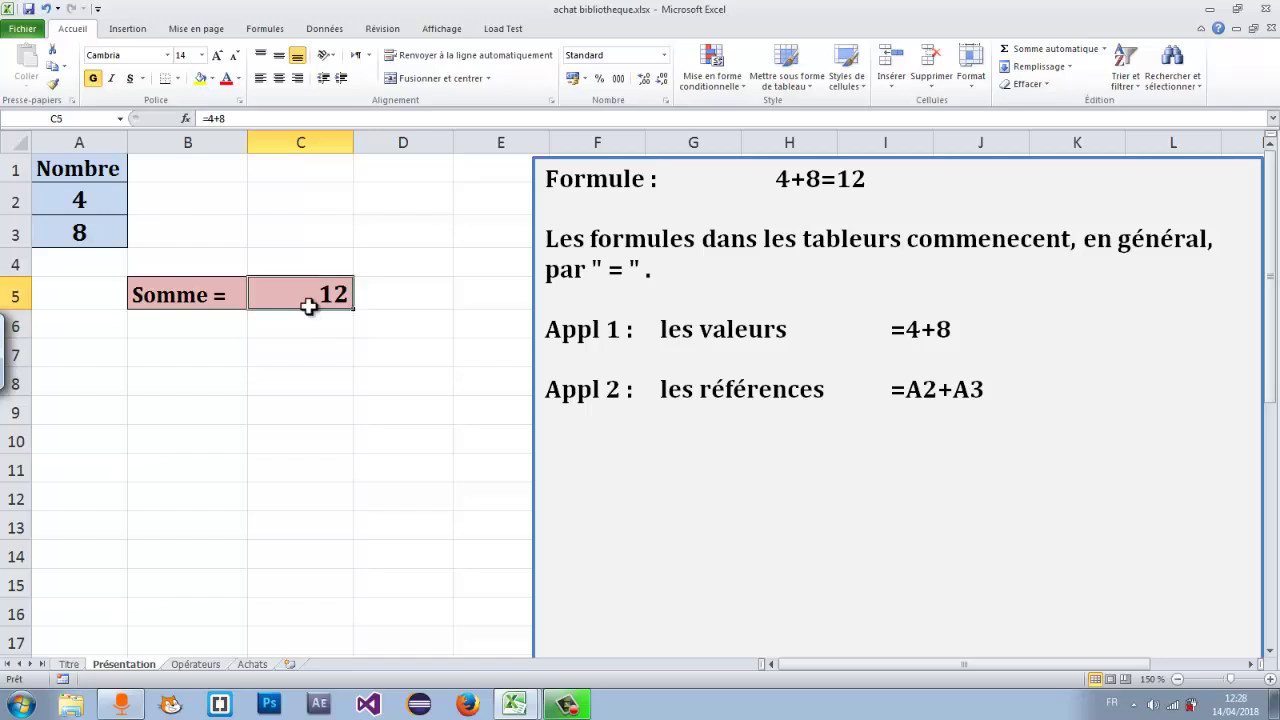
left_click(926, 330)
left_click_drag(920, 330, 906, 330)
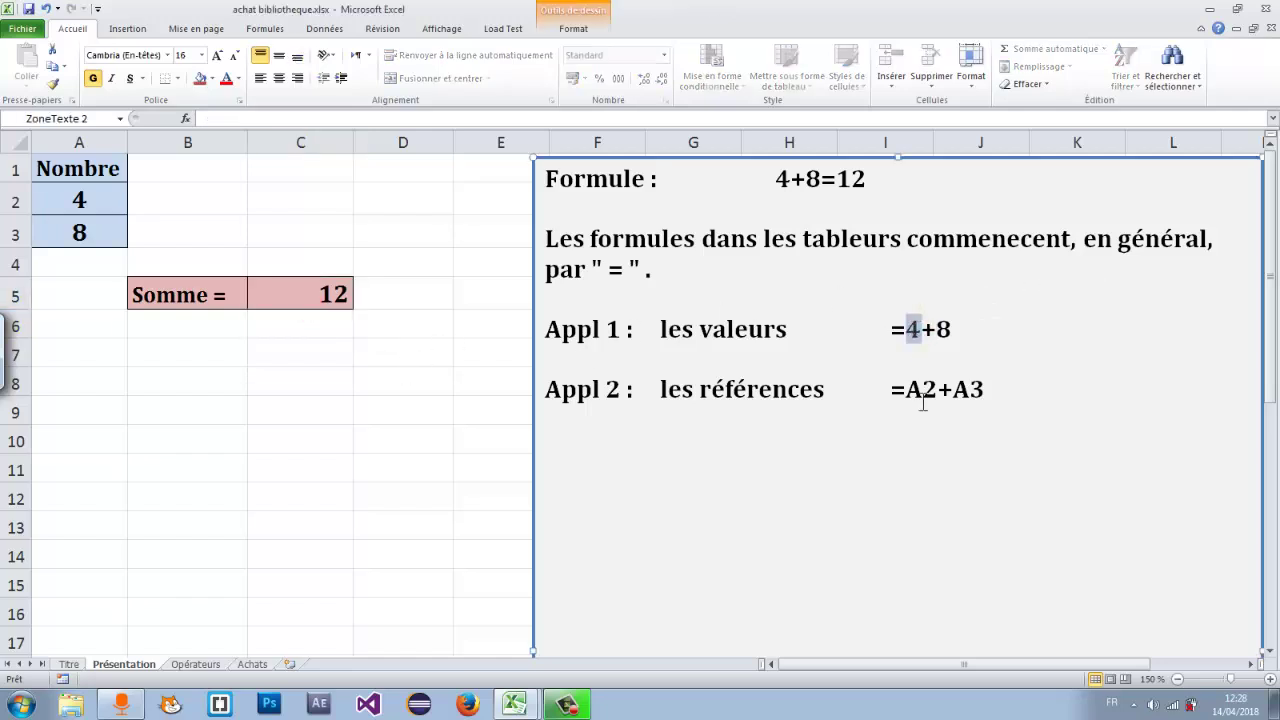
type("5")
left_click(389, 380)
Edit C5's formula to =5+8 so it shows 13.
double_click(300, 297)
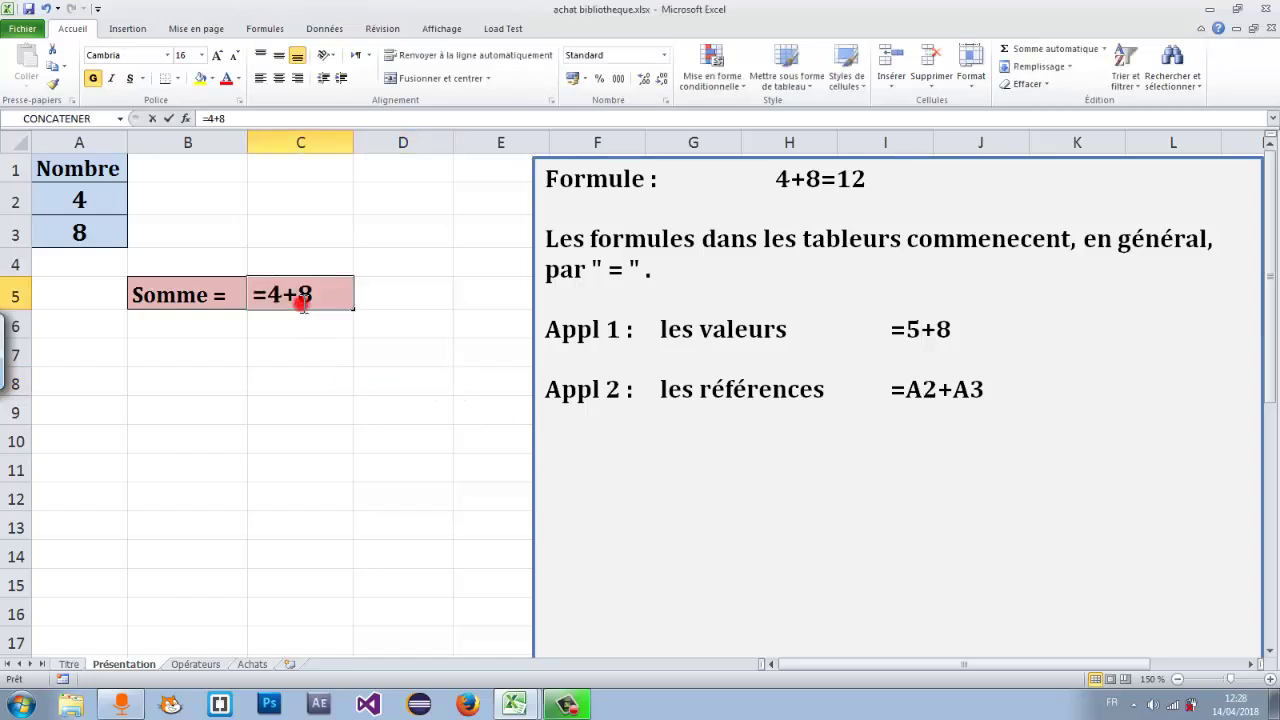
double_click(274, 293)
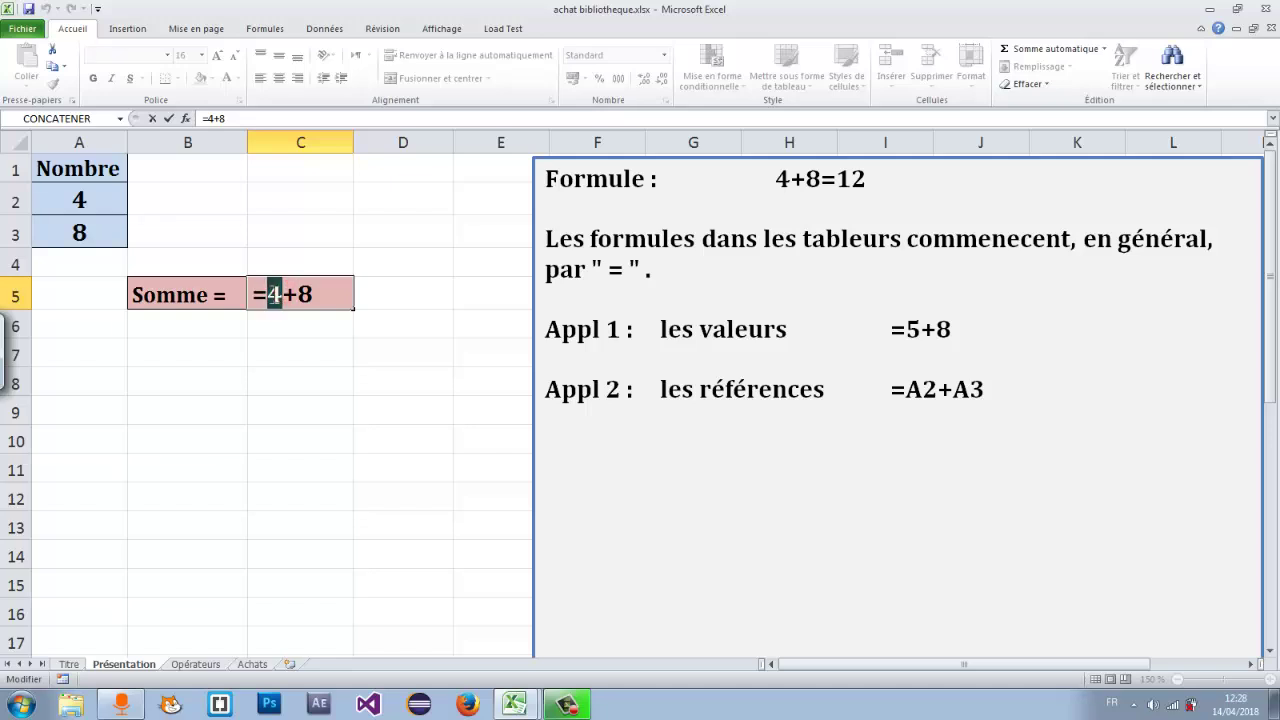
type("5")
key("Return")
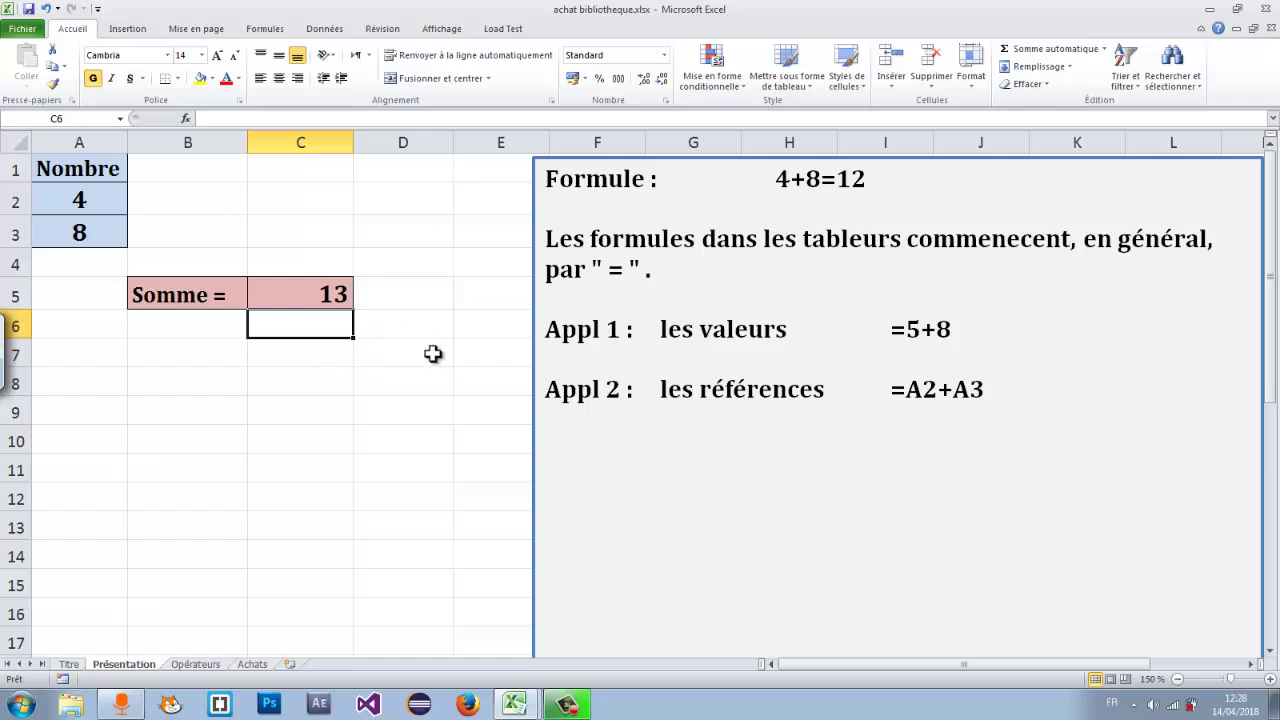
Replace C5's =5+8 with =A2+A3 by clicking cells A2 and A3.
left_click(305, 300)
key("Delete")
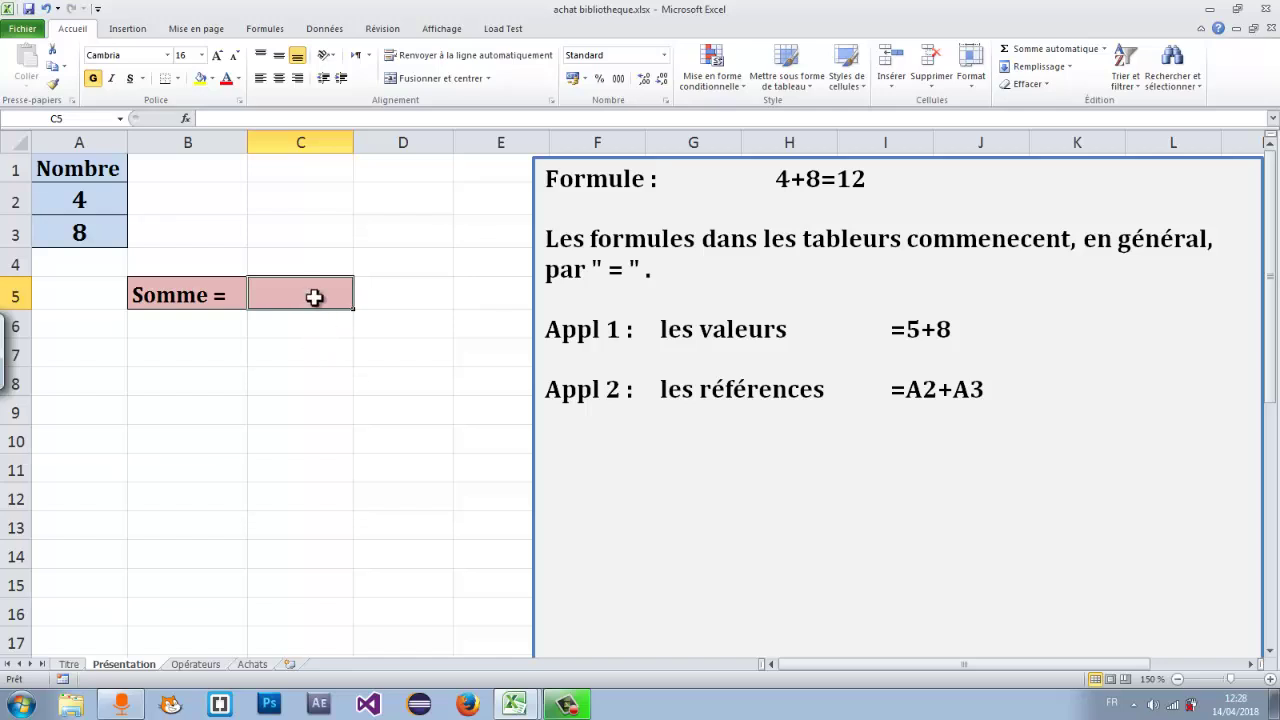
type("=")
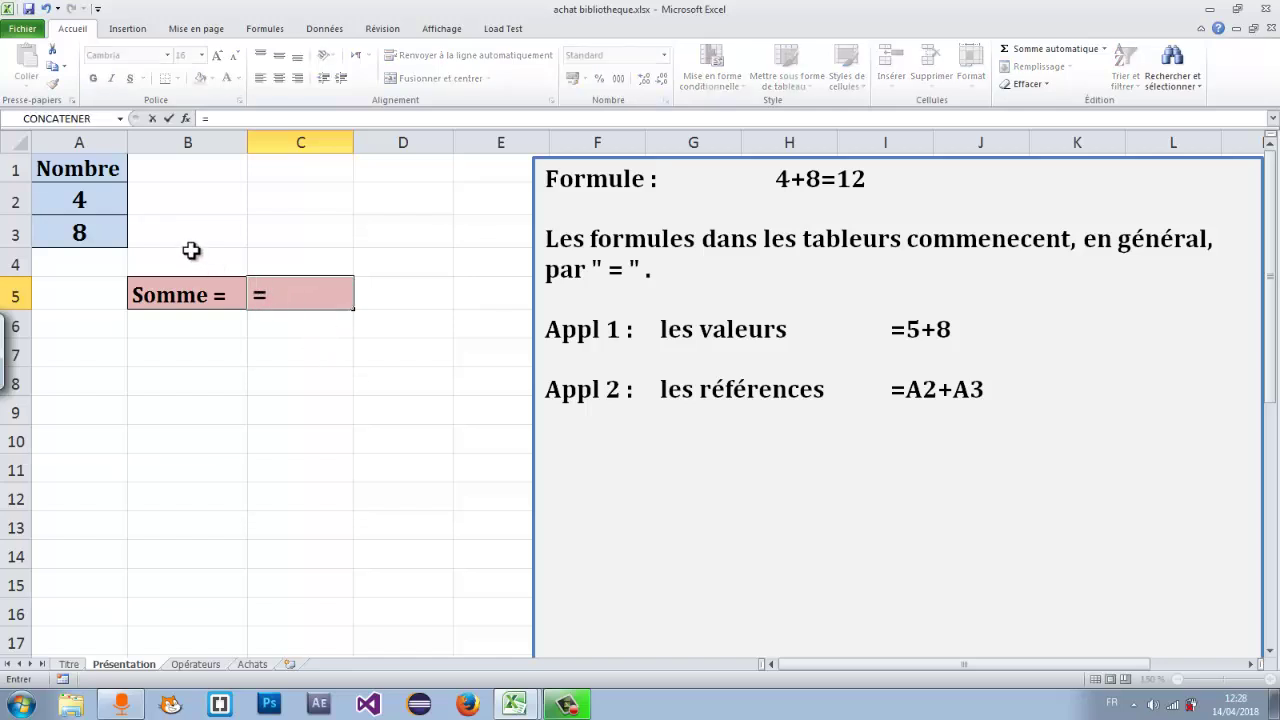
left_click(100, 204)
type("+")
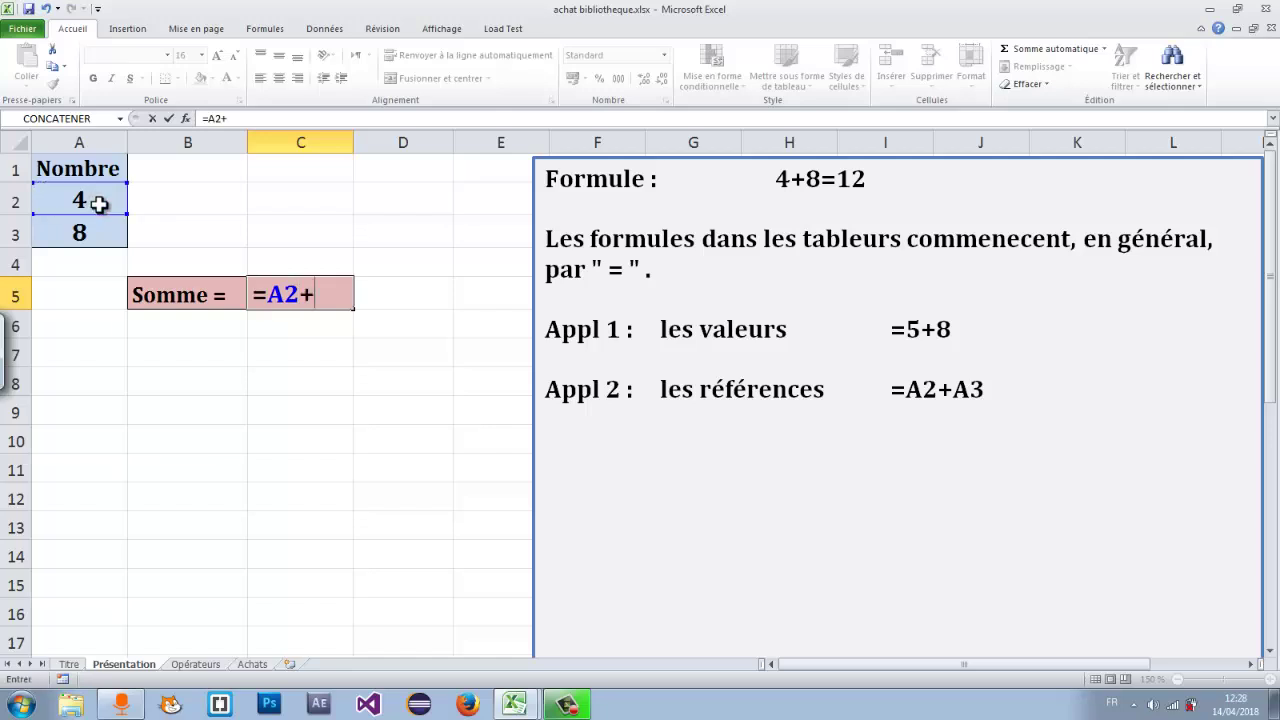
left_click(80, 233)
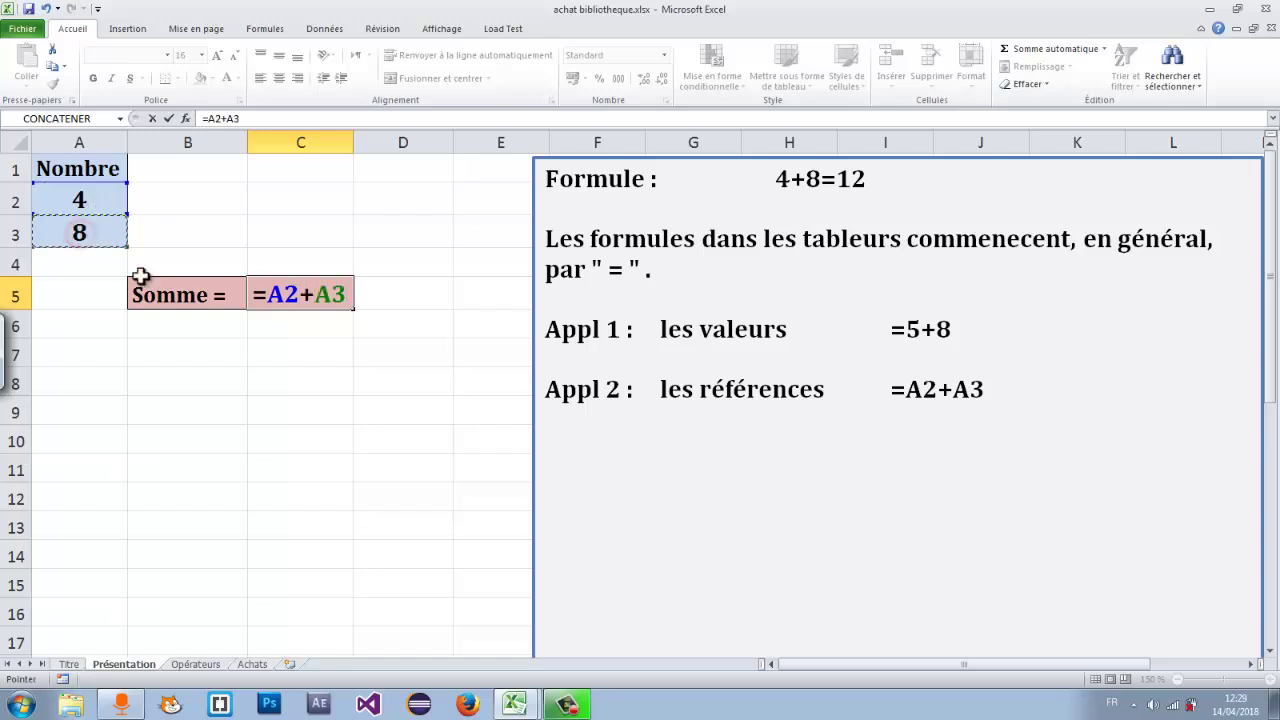
key("Return")
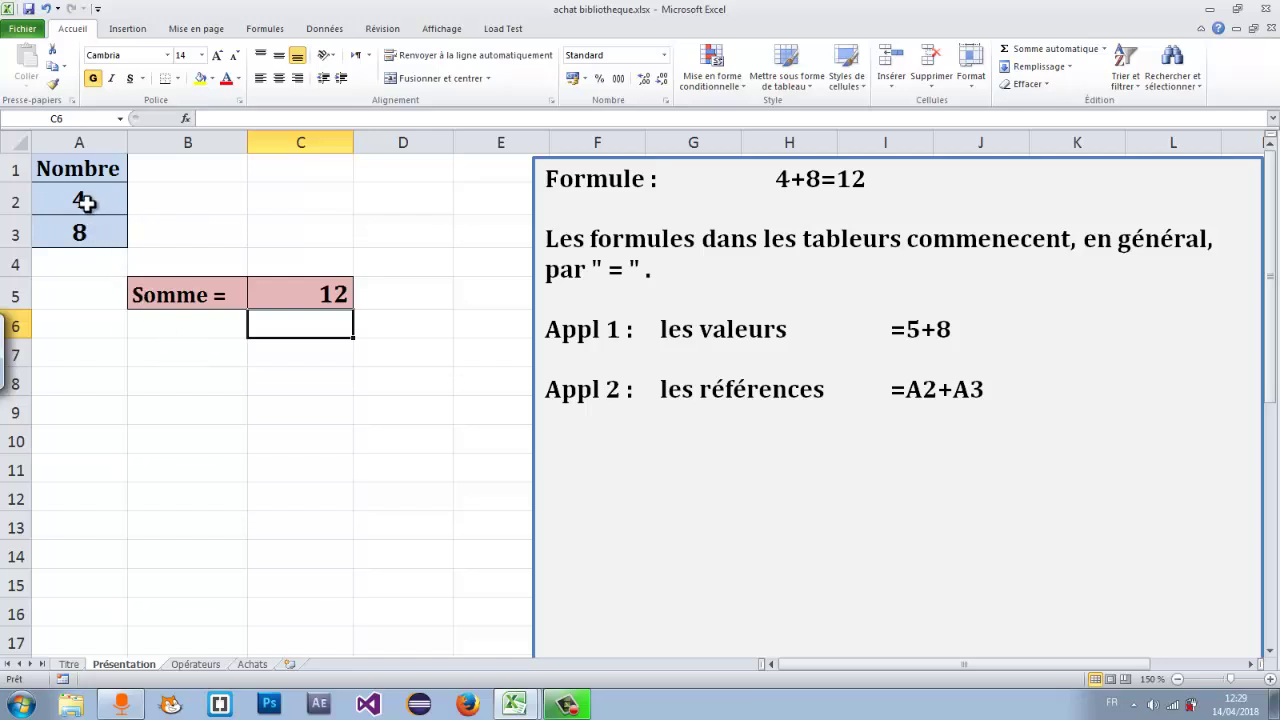
left_click(87, 203)
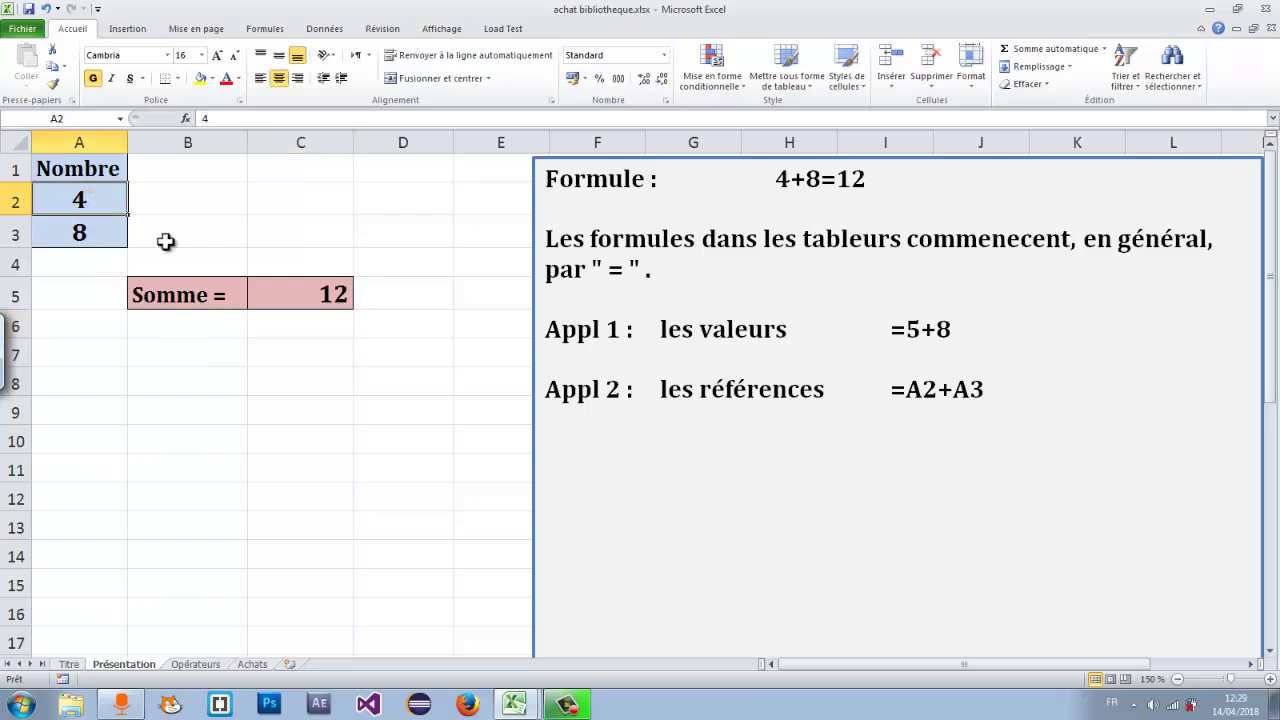
Change A2 from 4 to 5 and inspect C5's =A2+A3 formula, now giving 13.
type("5")
key("Return")
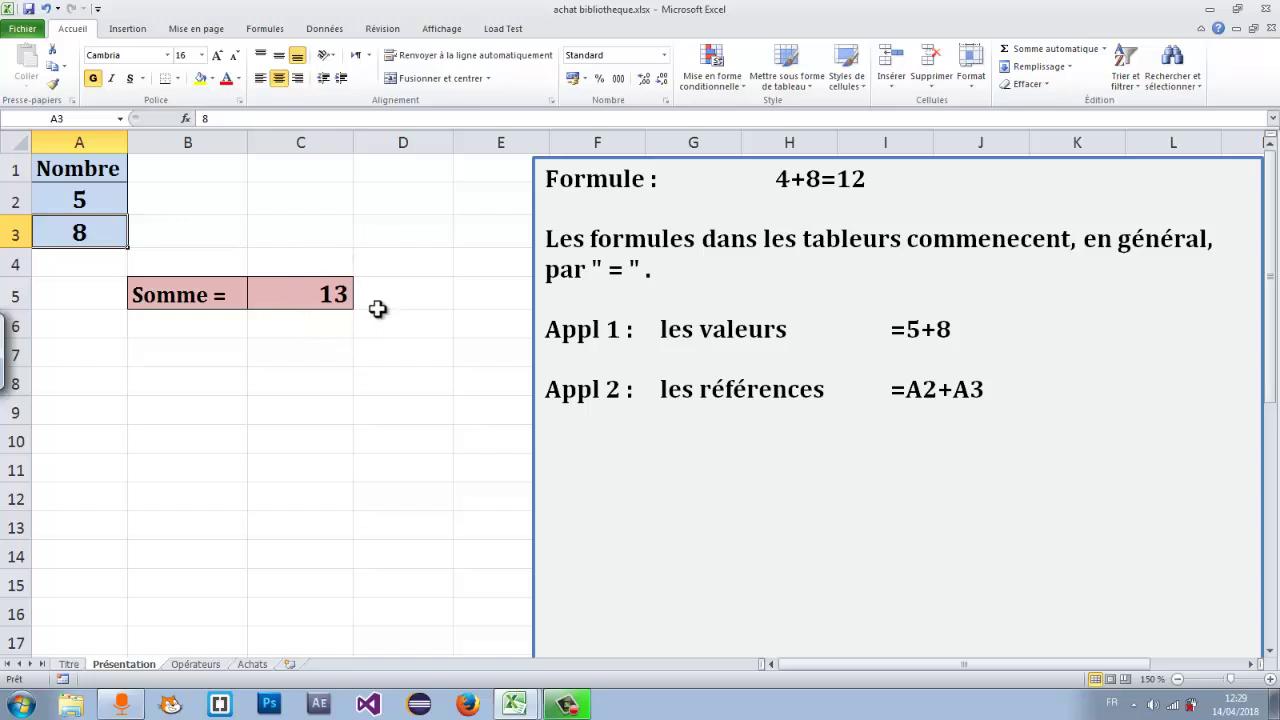
double_click(304, 297)
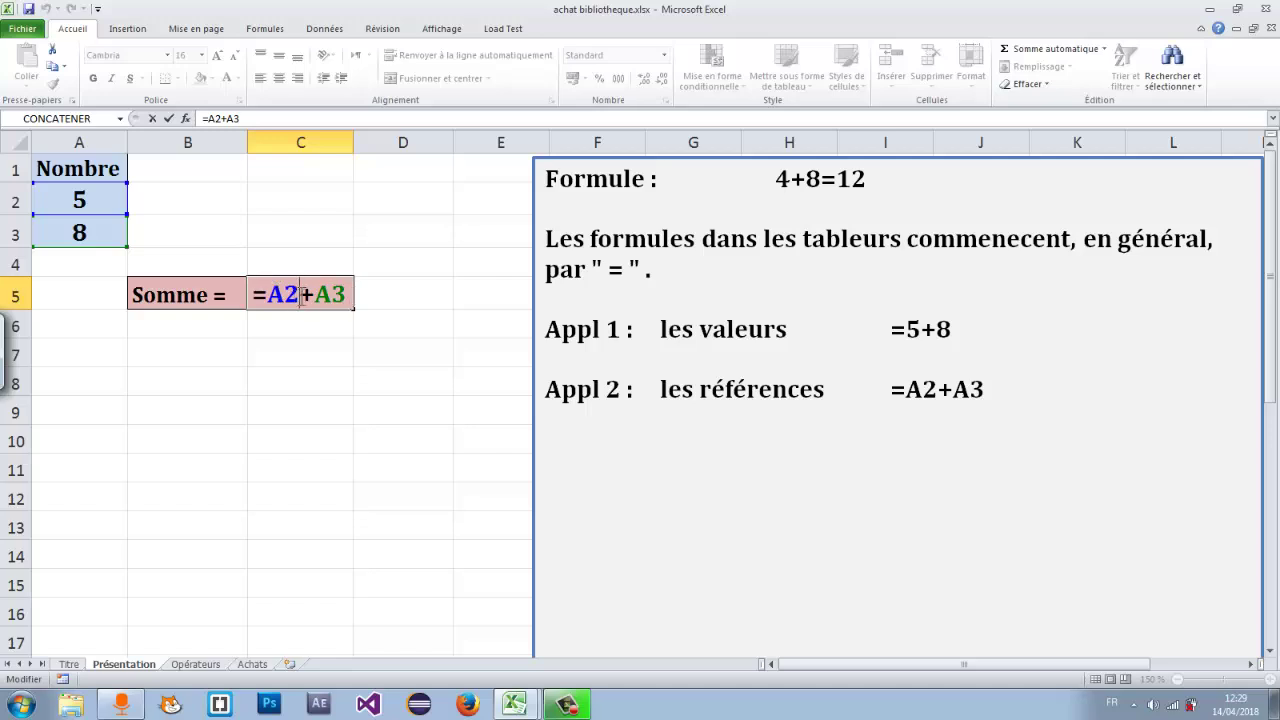
left_click_drag(300, 296, 274, 298)
left_click_drag(345, 294, 316, 294)
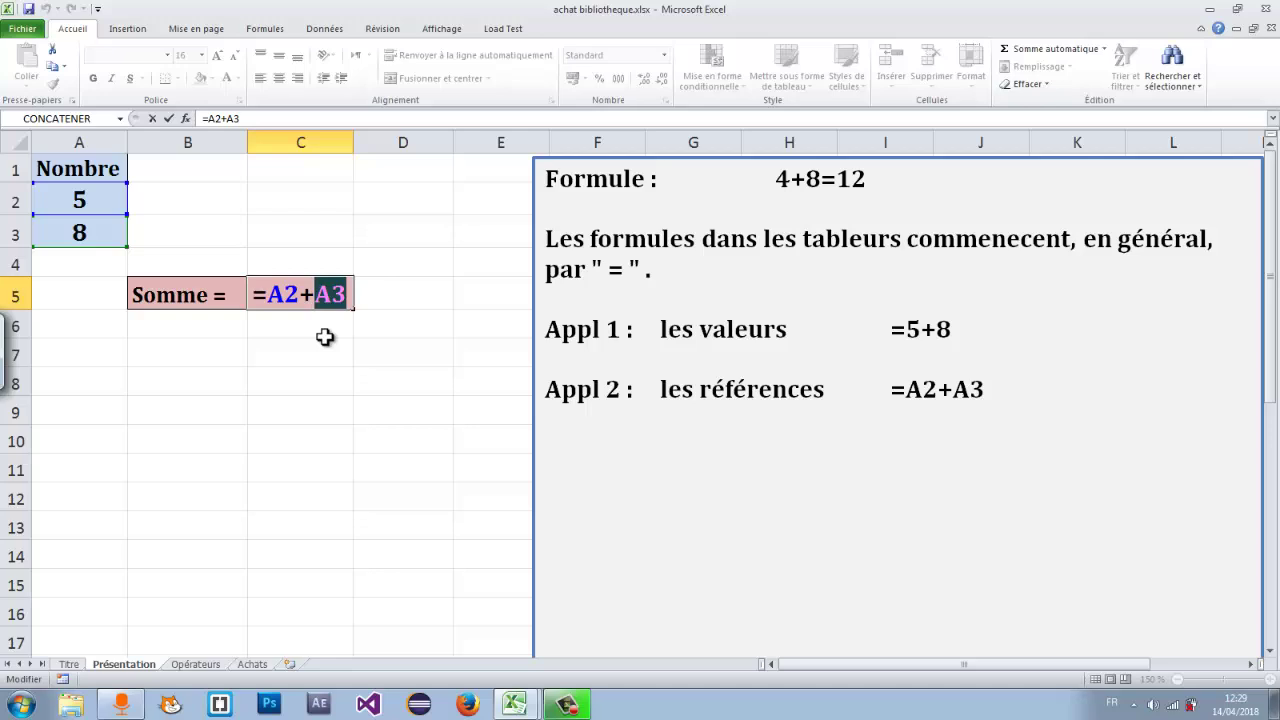
left_click(297, 290)
mouse_move(297, 290)
left_mouse_down()
mouse_move(268, 292)
mouse_move(345, 295)
left_mouse_up()
key("Return")
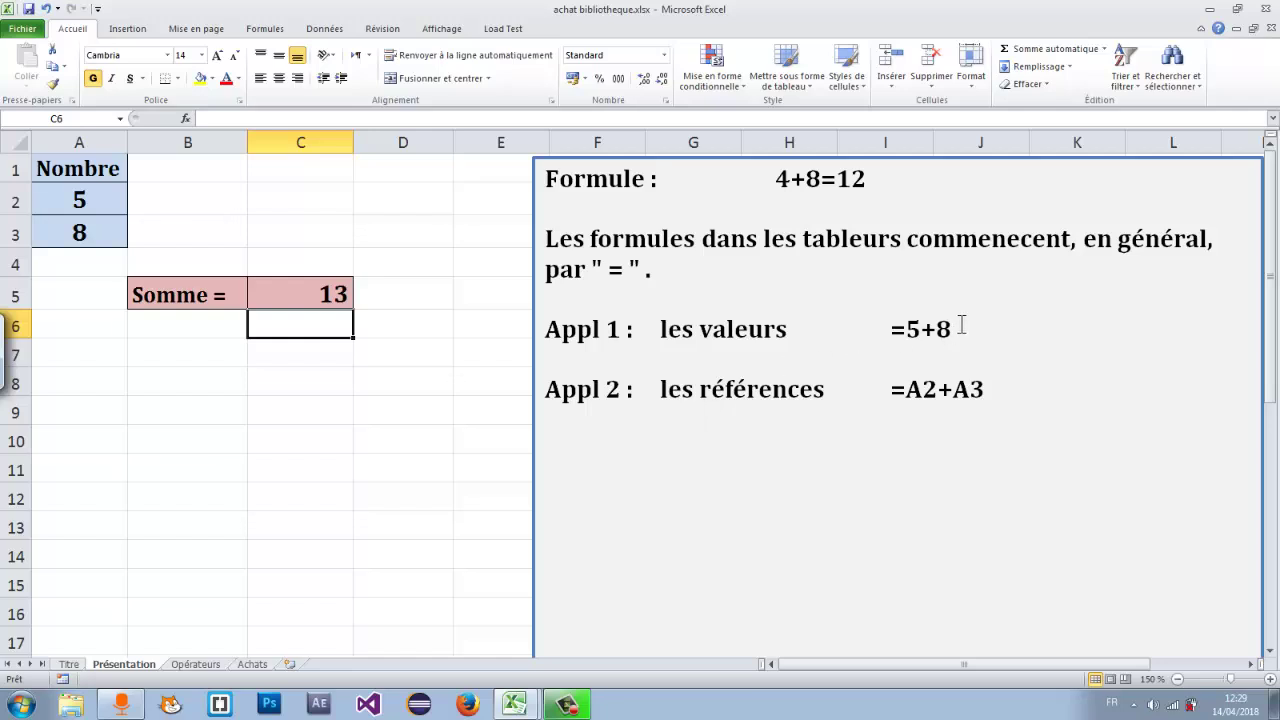
left_click_drag(961, 326, 757, 330)
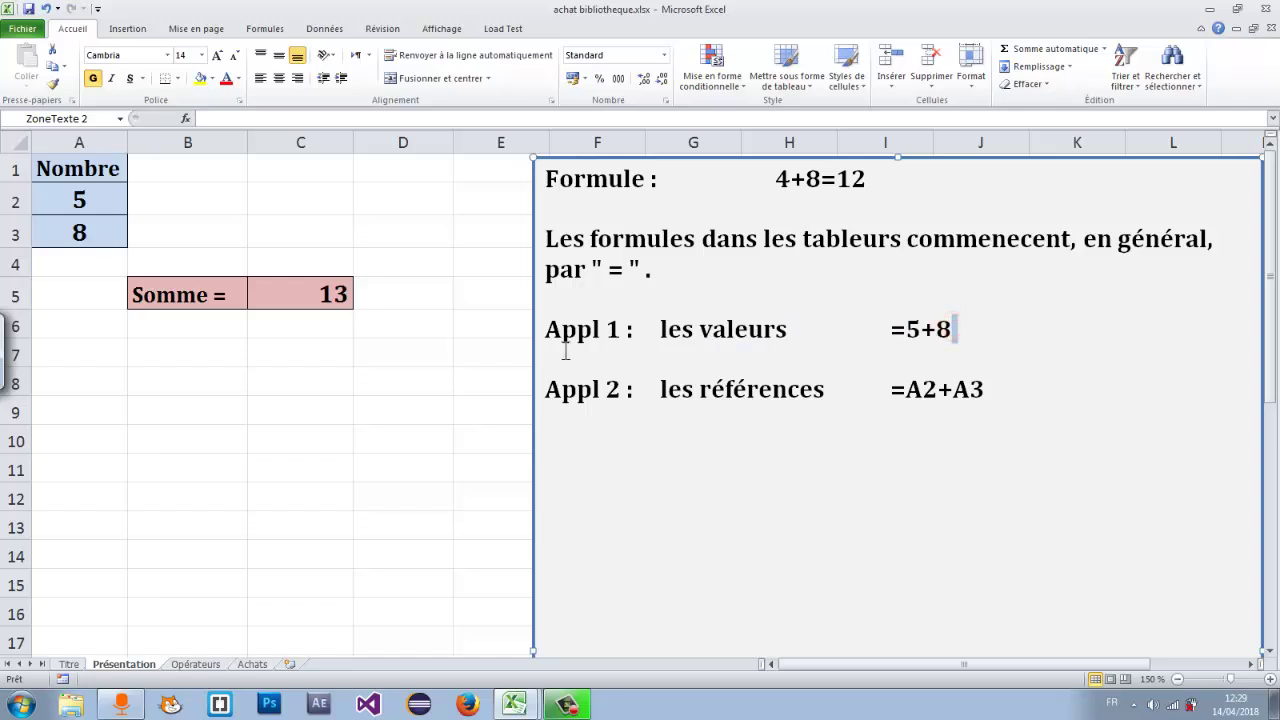
Delete the Appl 1 line, then remove the whole formula-examples text box.
left_click_drag(958, 328, 547, 326)
key("Delete")
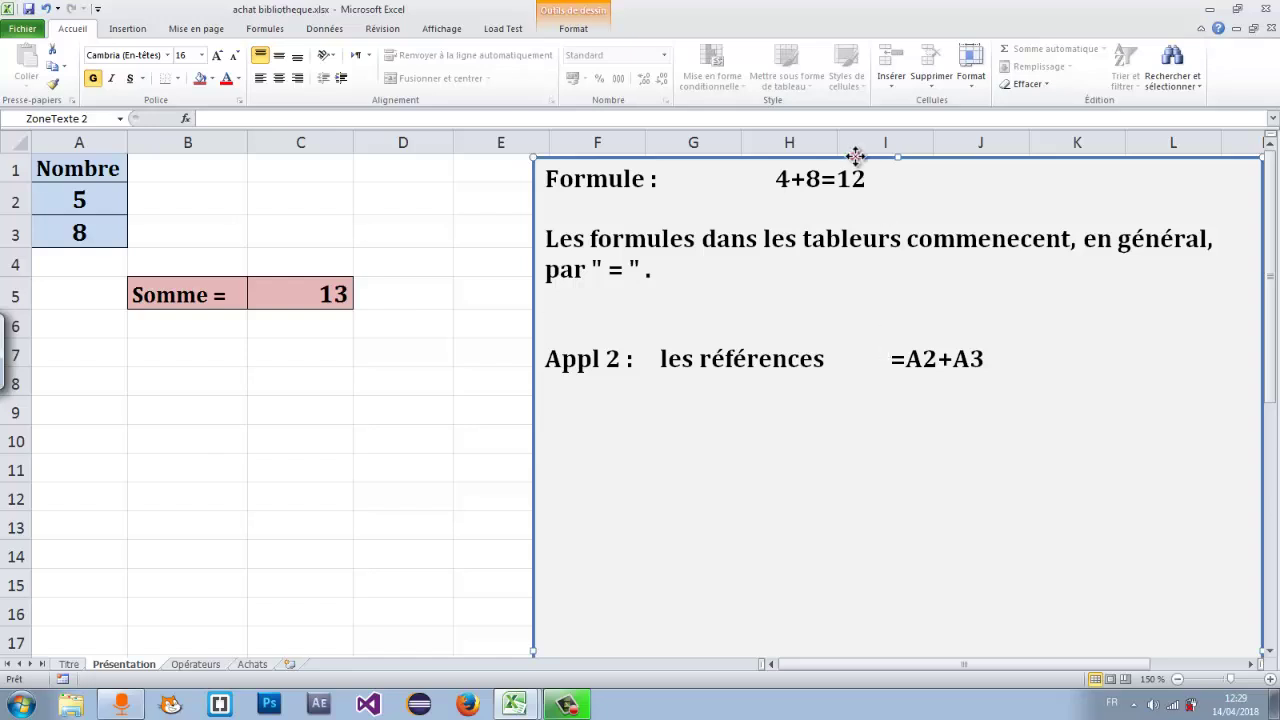
key("ctrl+a")
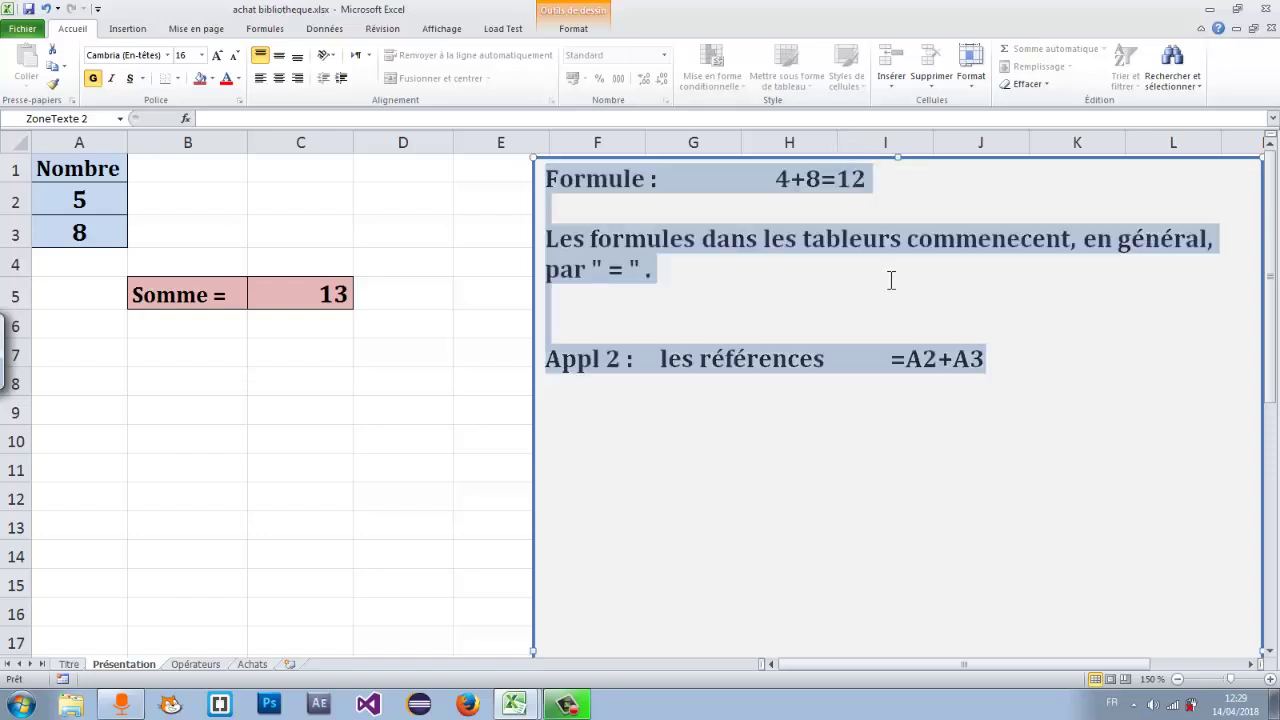
left_click(872, 156)
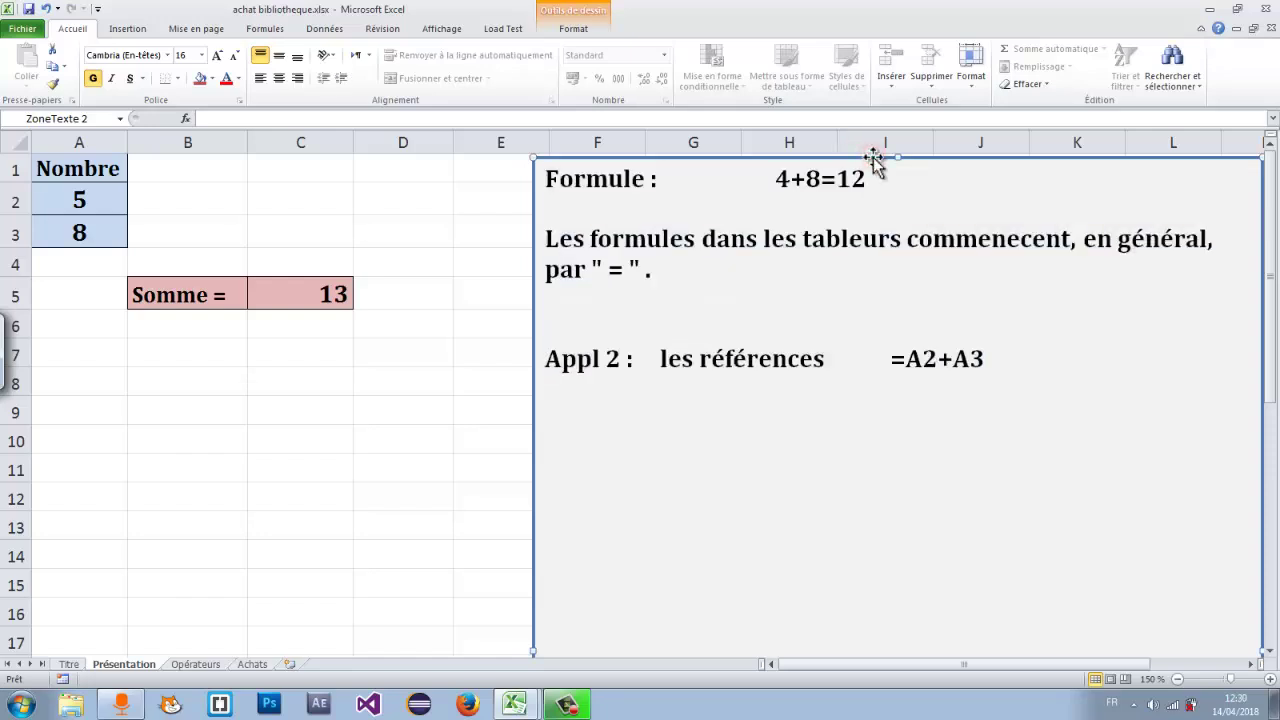
key("Delete")
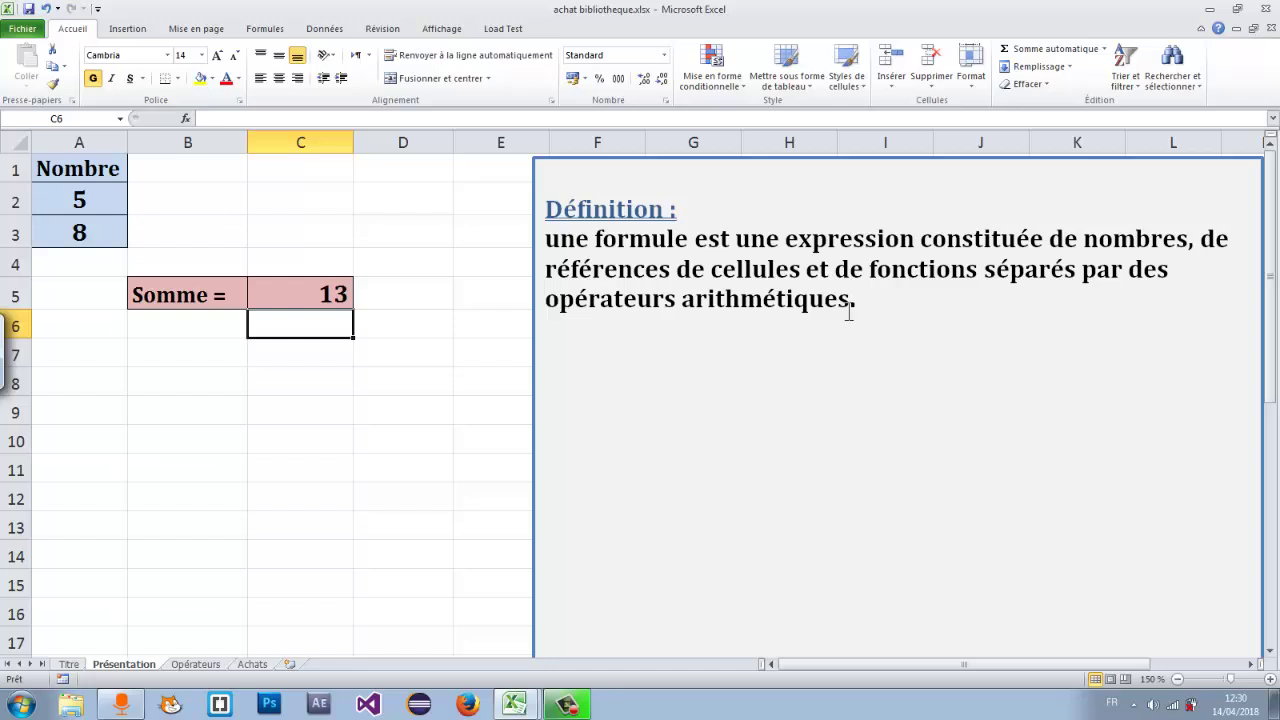
Highlight the word 'fonctions' in the Définition text box, then deselect it.
left_click(978, 269)
left_click_drag(977, 270, 870, 275)
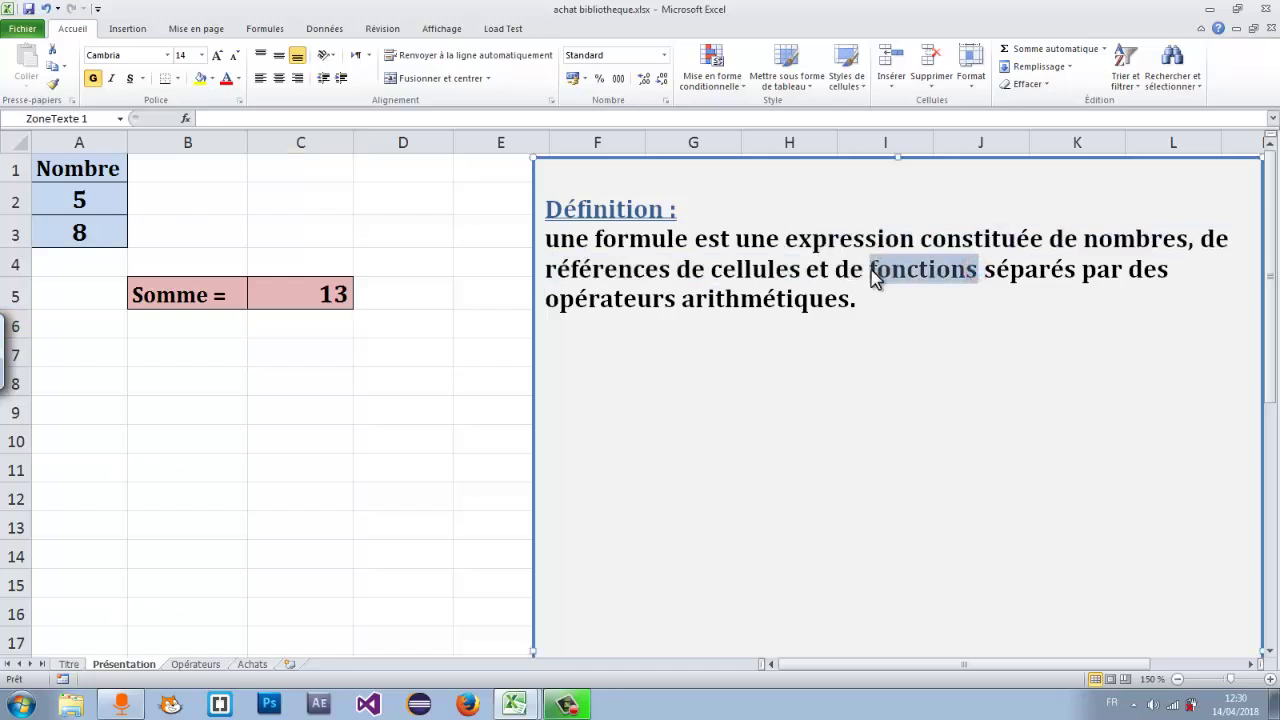
left_click(891, 352)
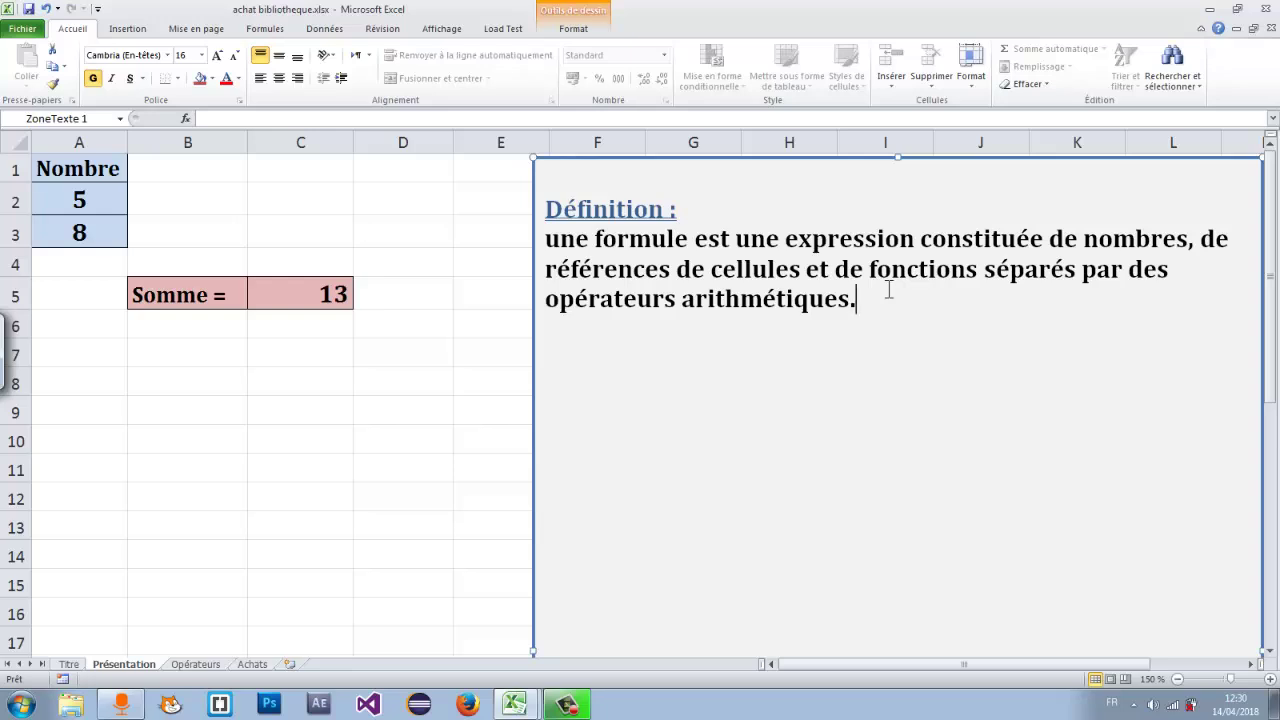
left_click(822, 338)
left_click(765, 339)
On the Opérateurs sheet, test the exponent formula =2^4 in B21, then clear B21.
left_click(196, 665)
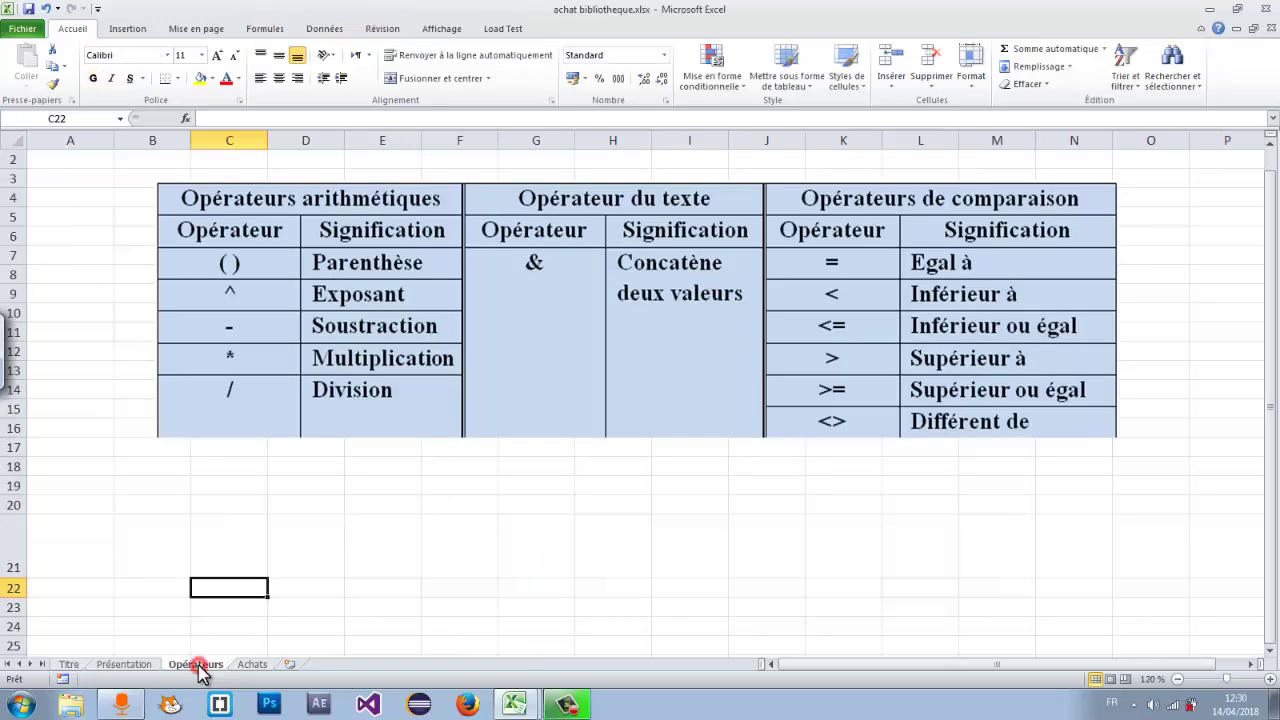
left_click(453, 484)
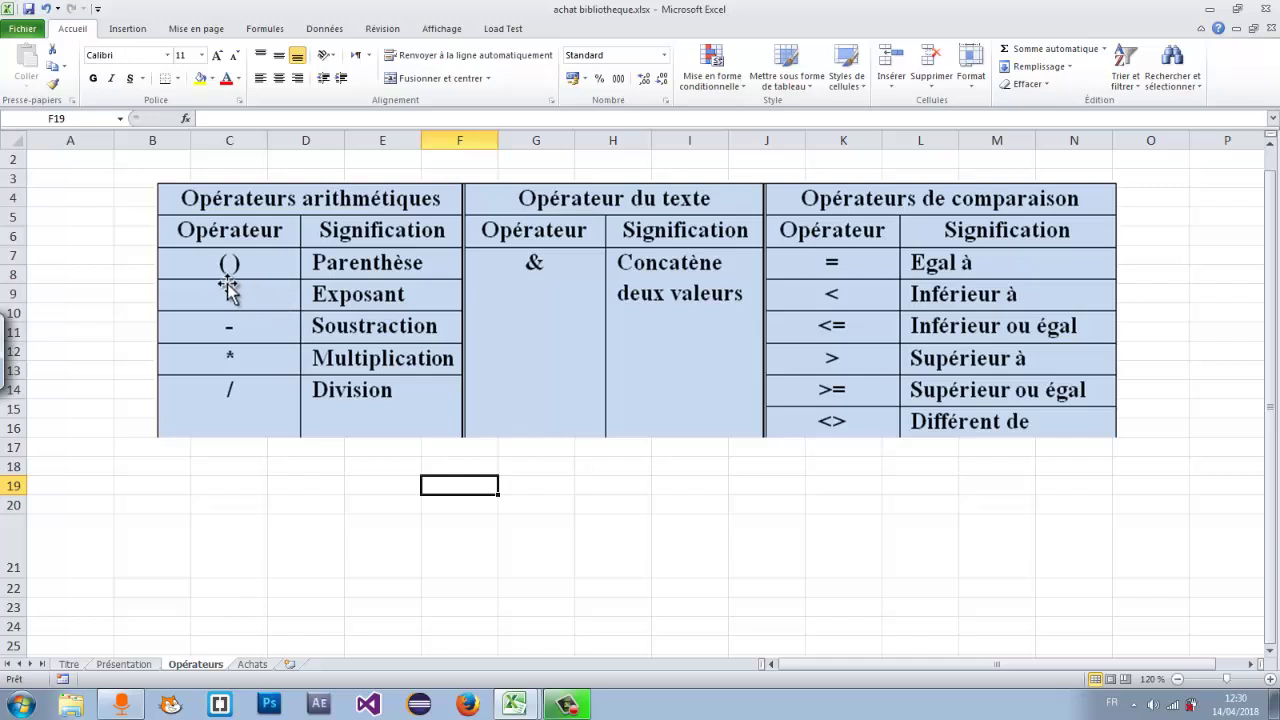
left_click(160, 542)
type("=")
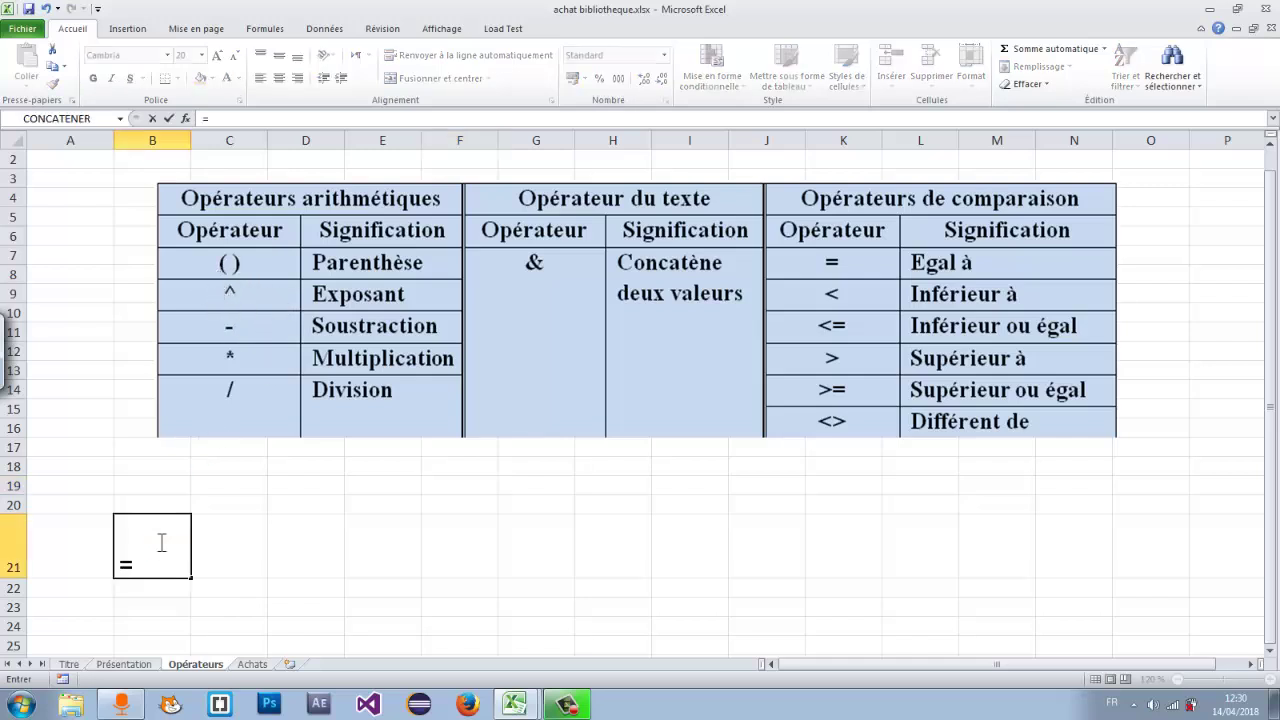
type("2")
type("^4")
key("Return")
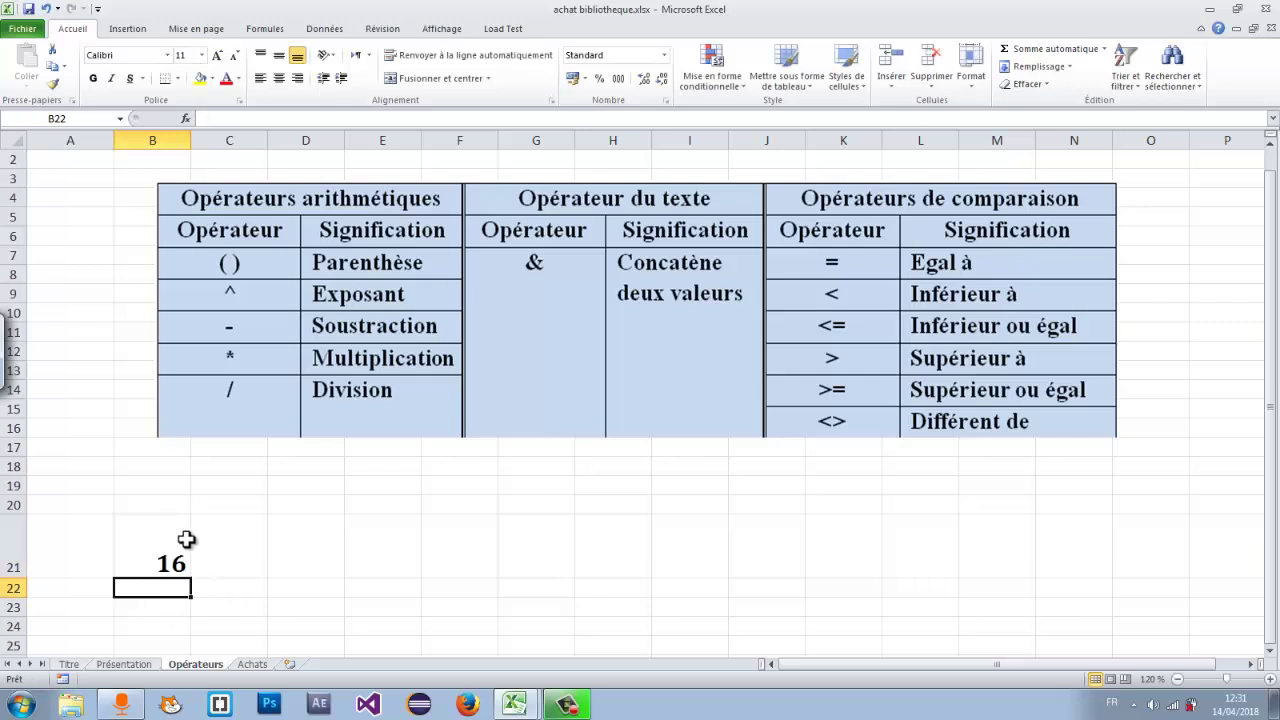
left_click(180, 566)
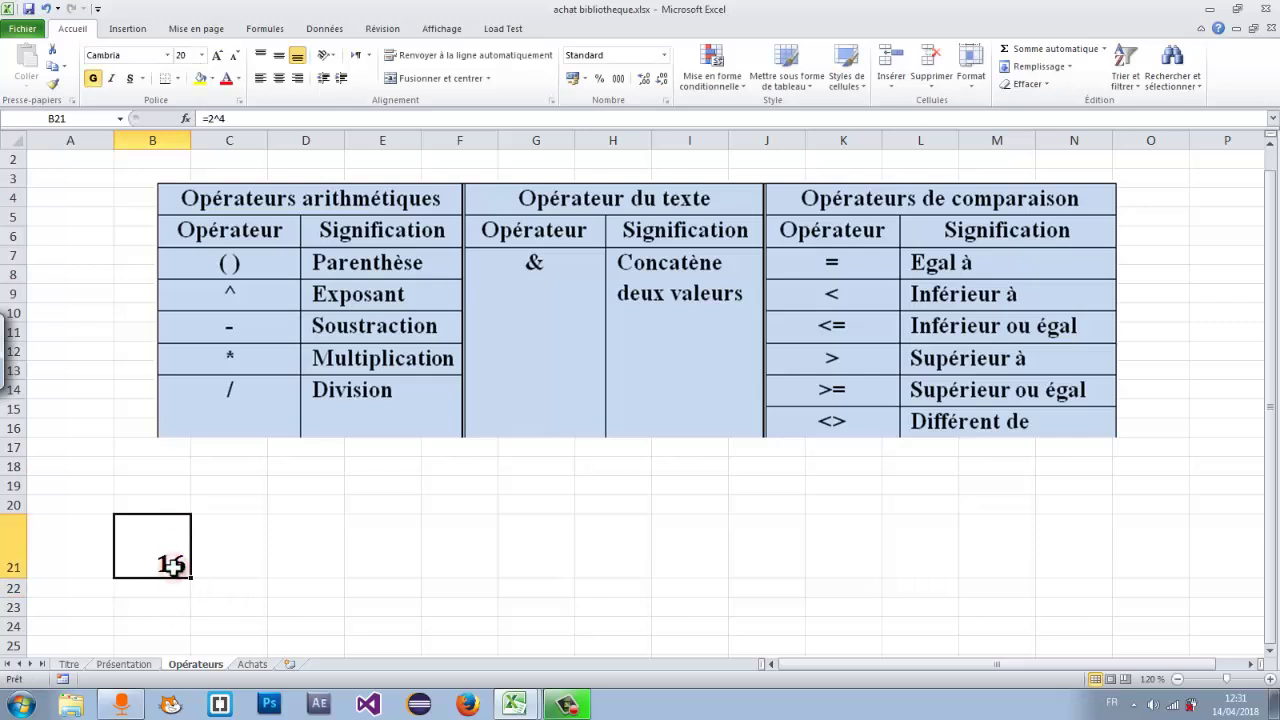
key("Delete")
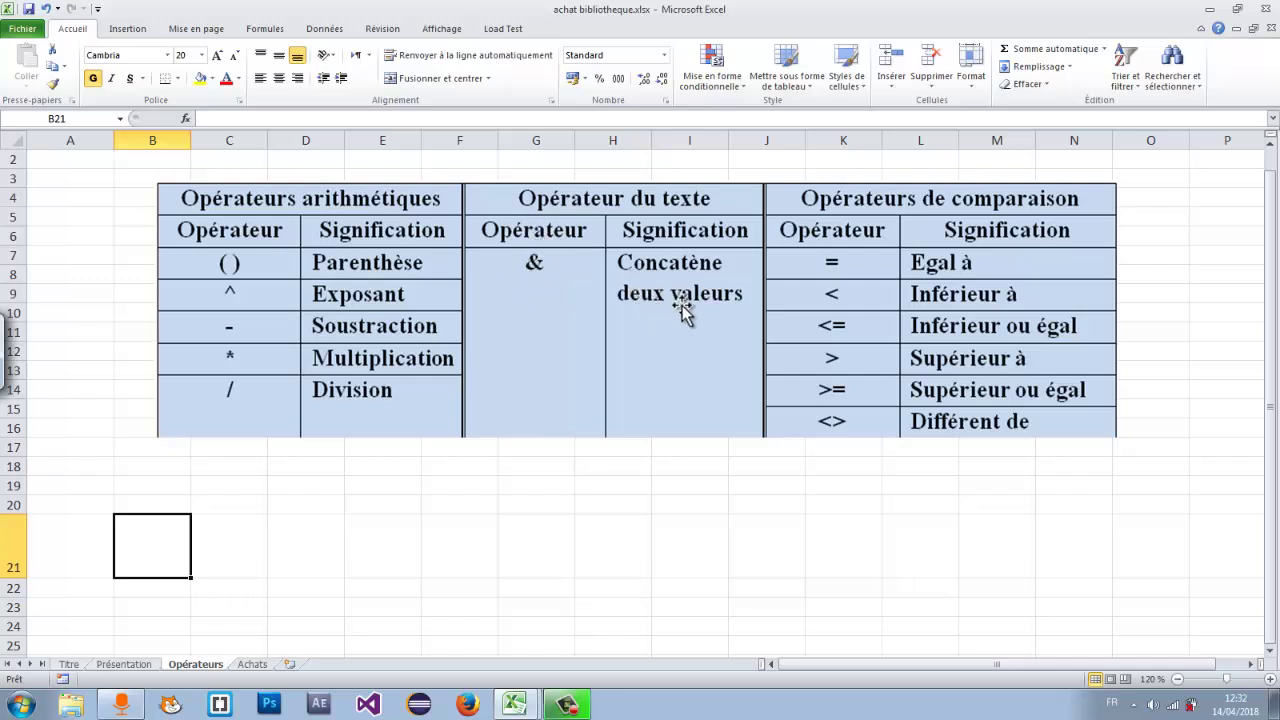
Enter a first name in A19 and a last name in C19.
left_click(103, 485)
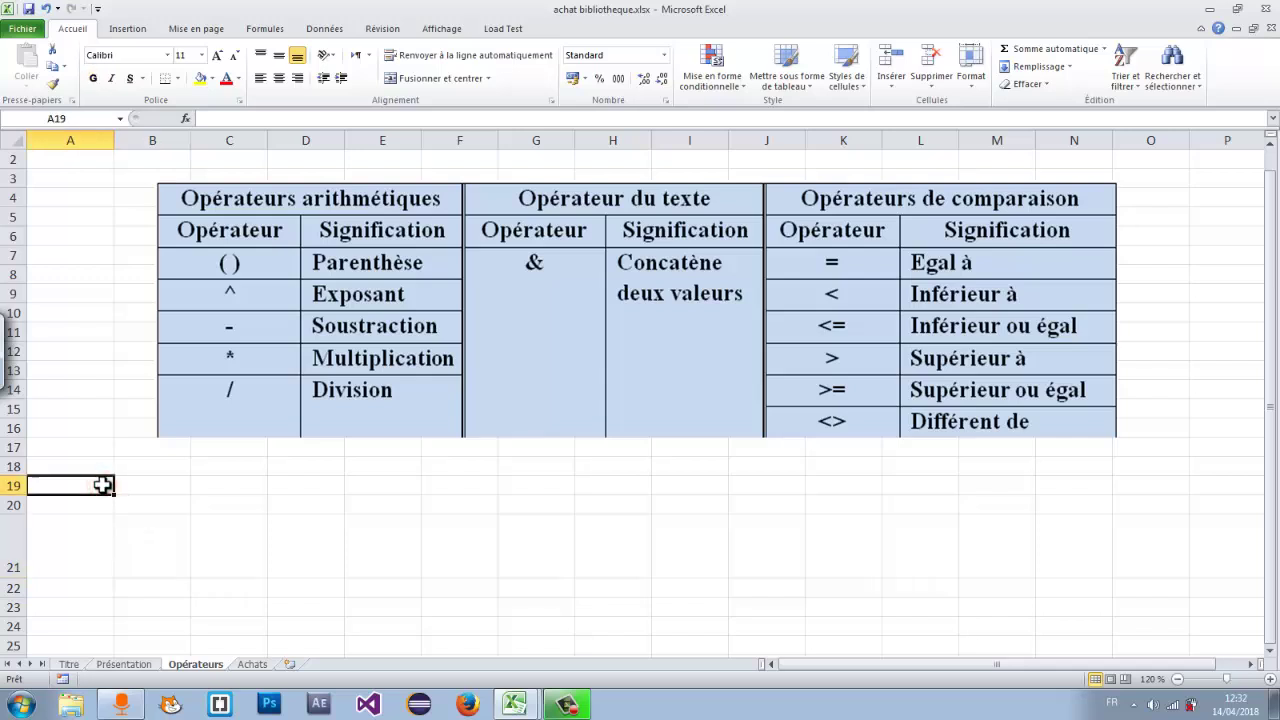
type("Ayoub")
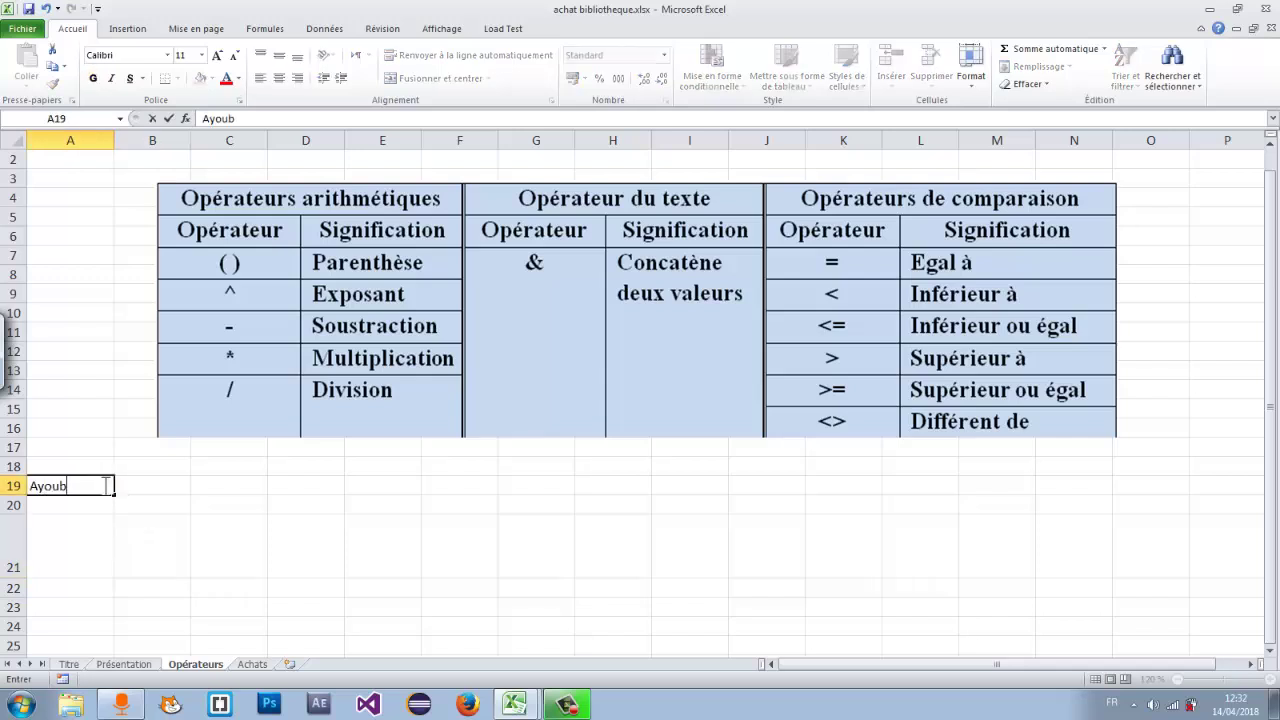
left_click(232, 487)
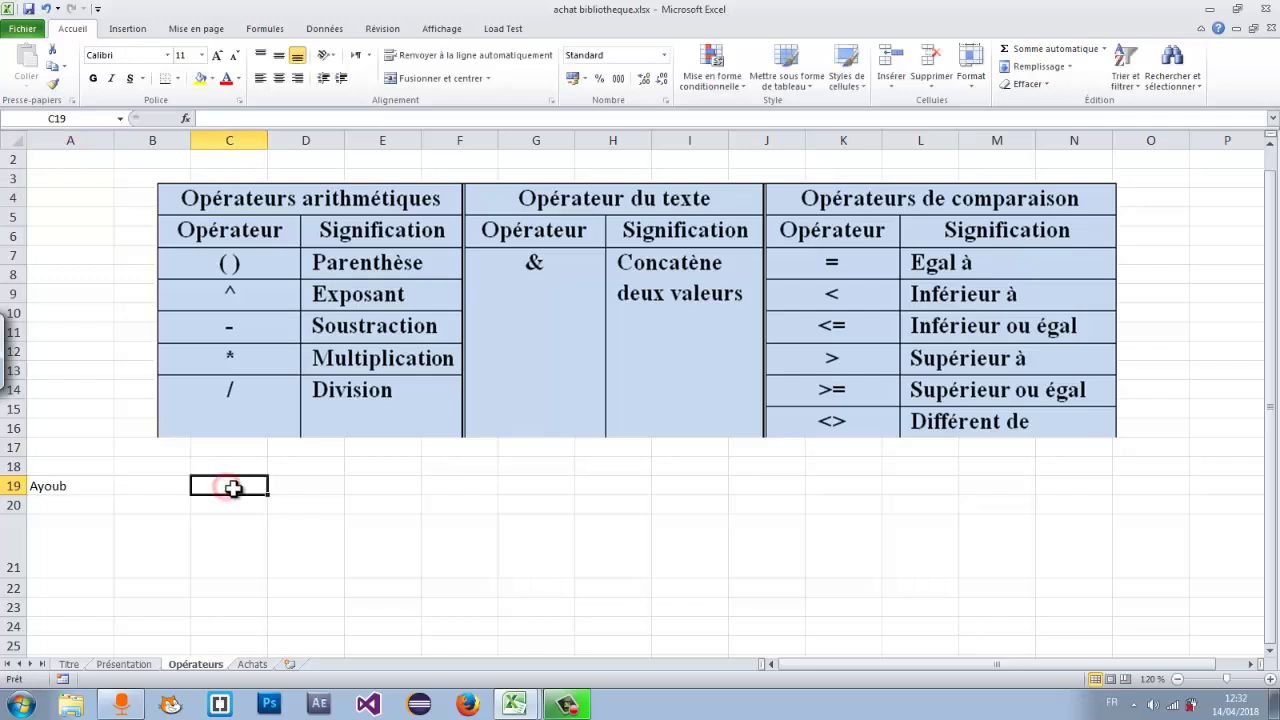
double_click(232, 487)
type("Essoussi")
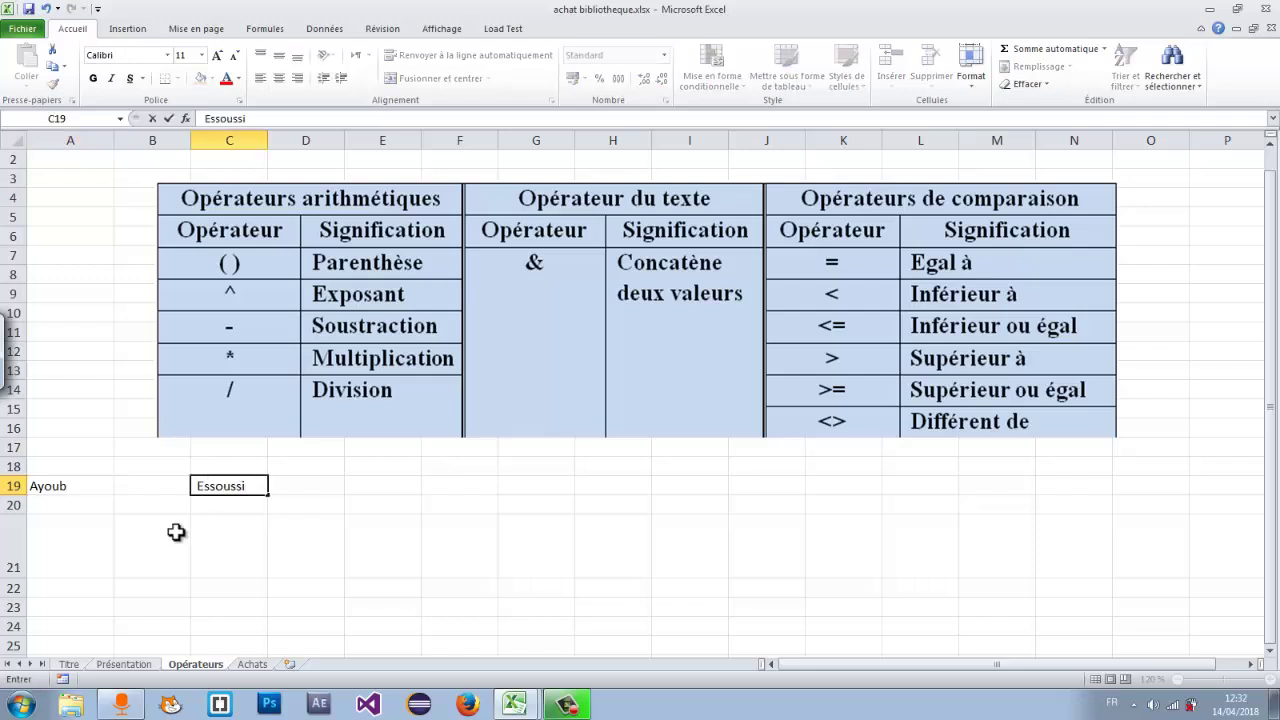
left_click(163, 535)
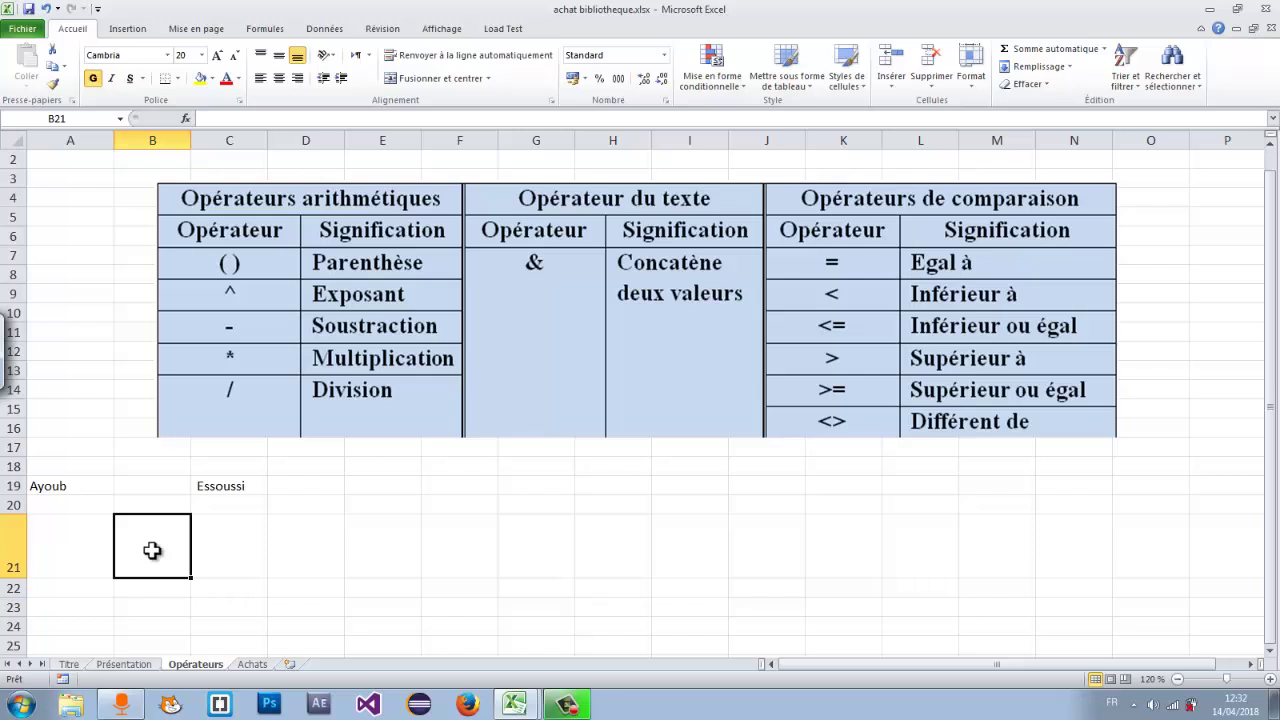
Join the names in B21 with the formula =A19&C19.
type("=")
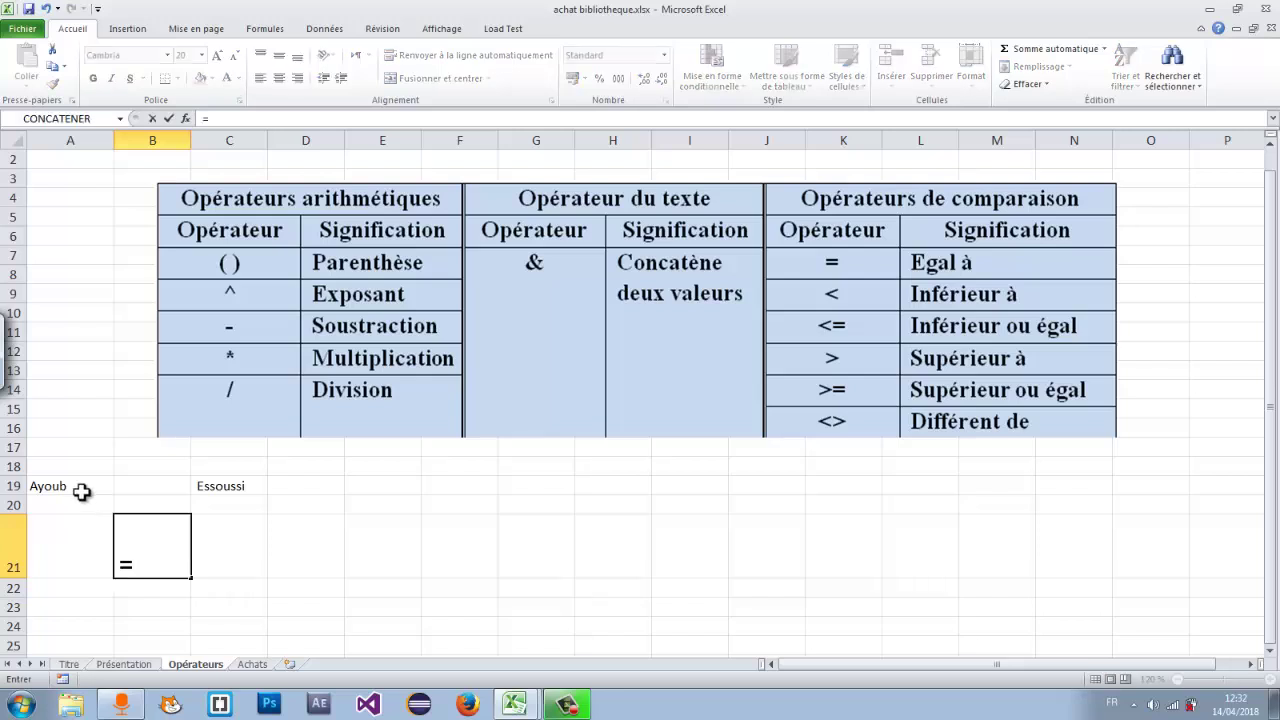
left_click(82, 487)
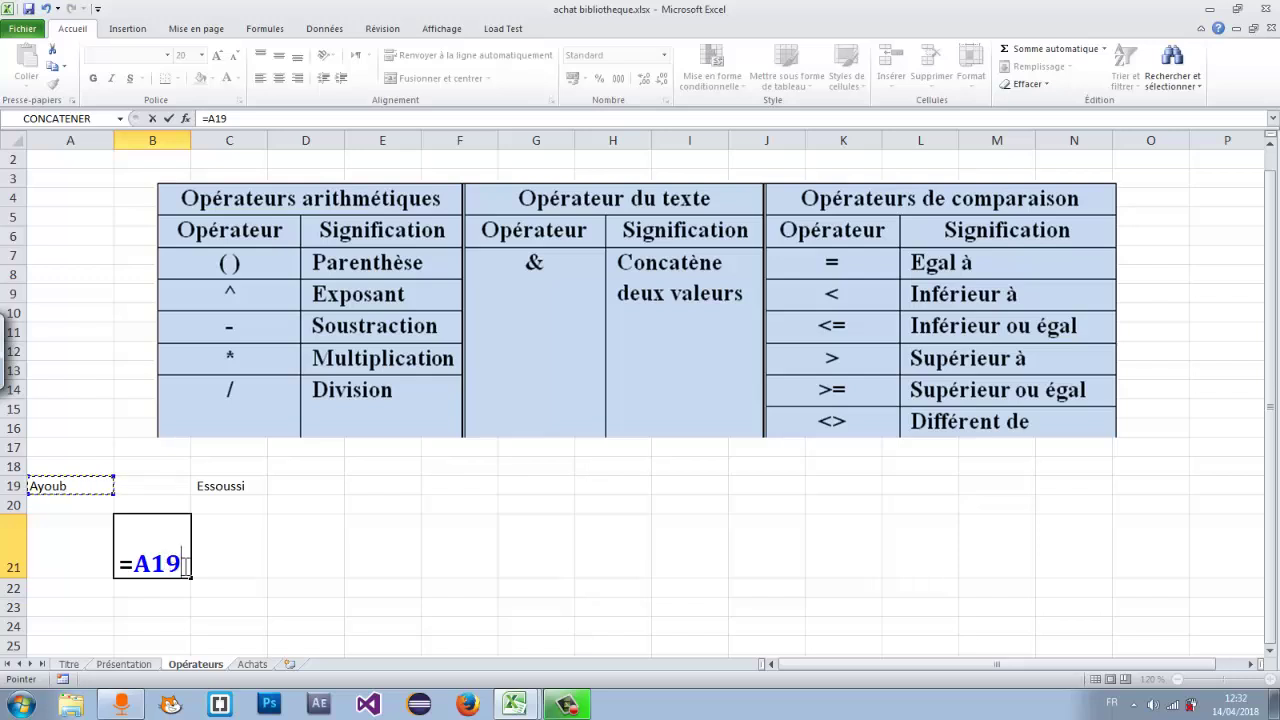
type("&")
left_click(235, 486)
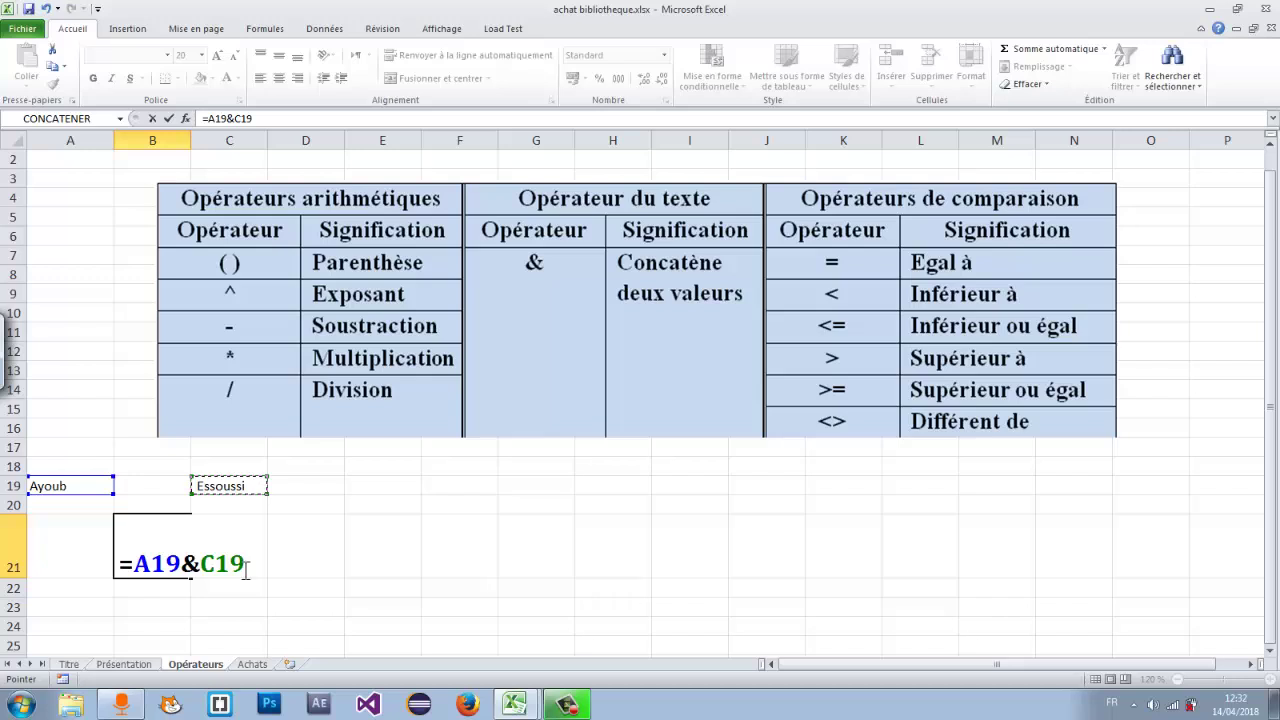
key("Return")
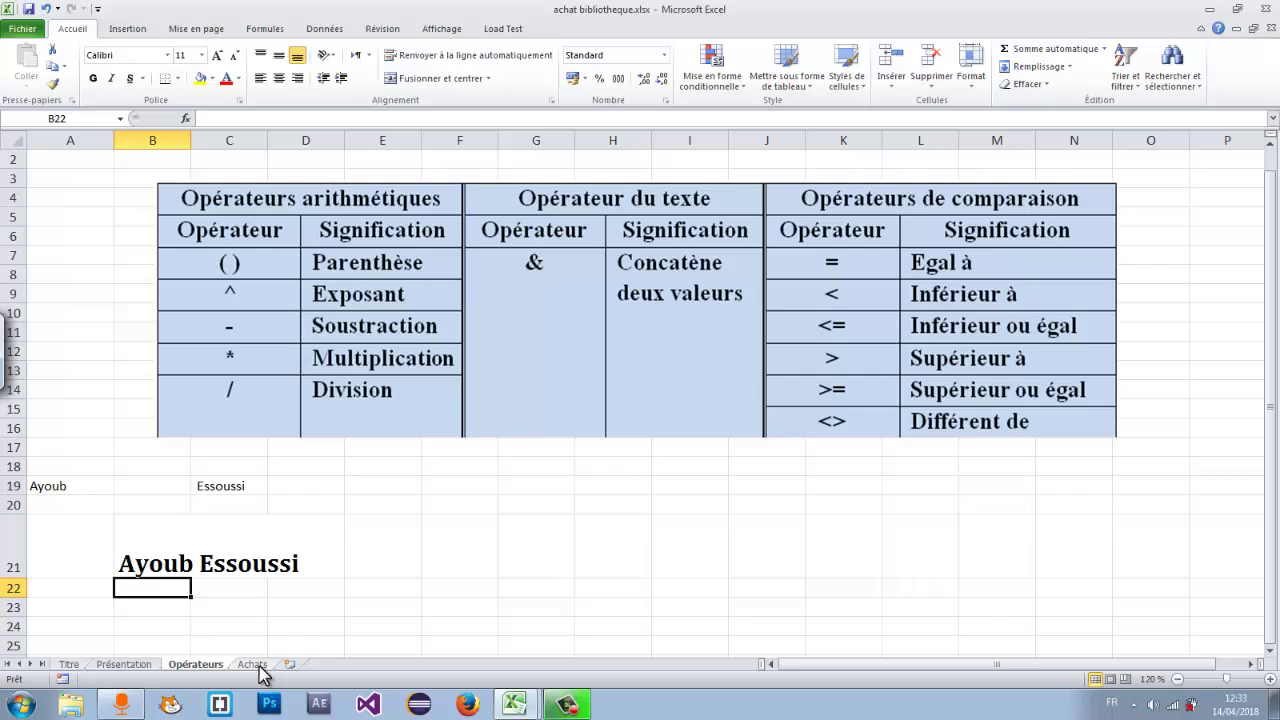
Switch to the Achats sheet, look over the Prix Total cells, and open the format options.
left_click(257, 665)
left_click(616, 352)
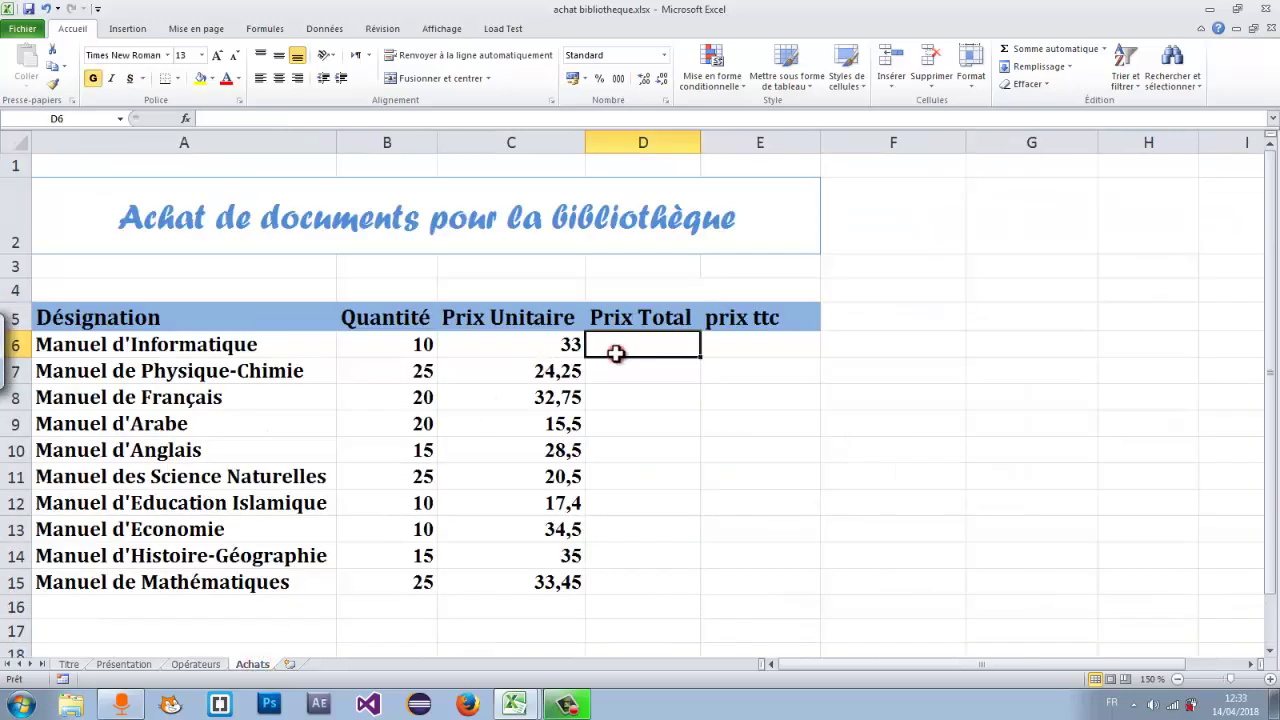
left_click(663, 437)
left_click(650, 346)
left_click(974, 88)
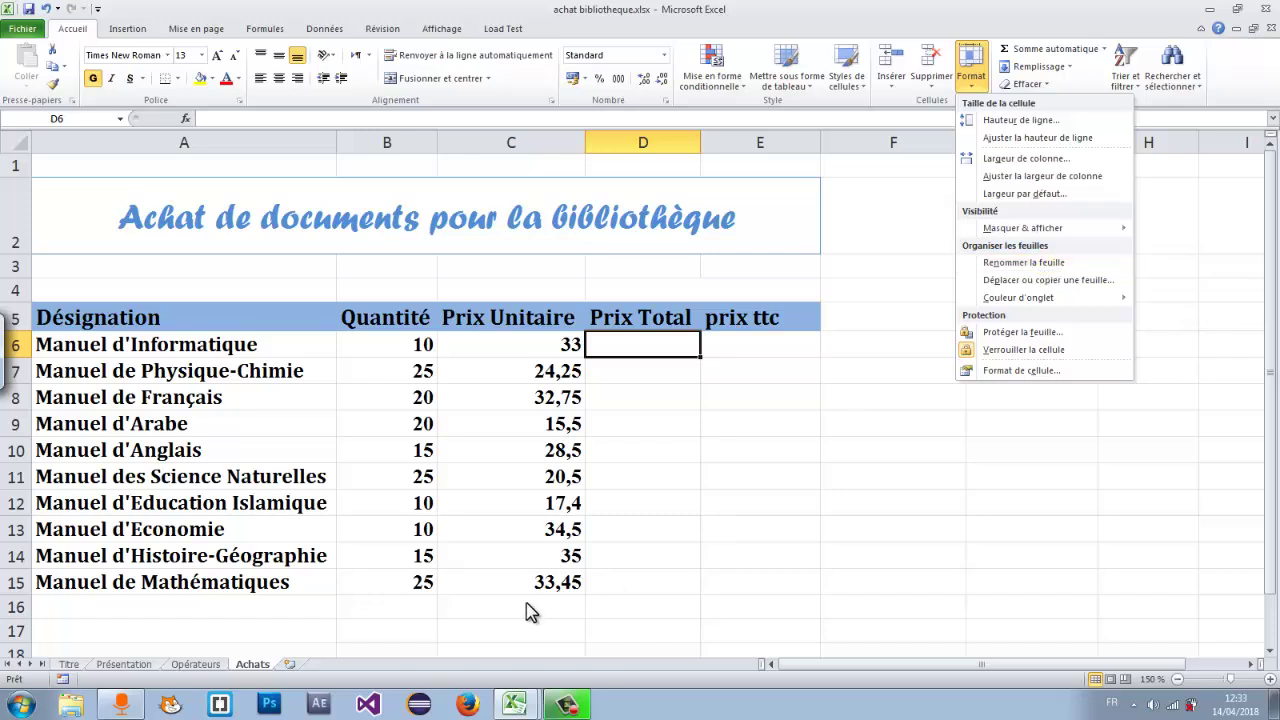
Start renaming the Achats sheet tab but confirm it with the name unchanged.
right_click(262, 666)
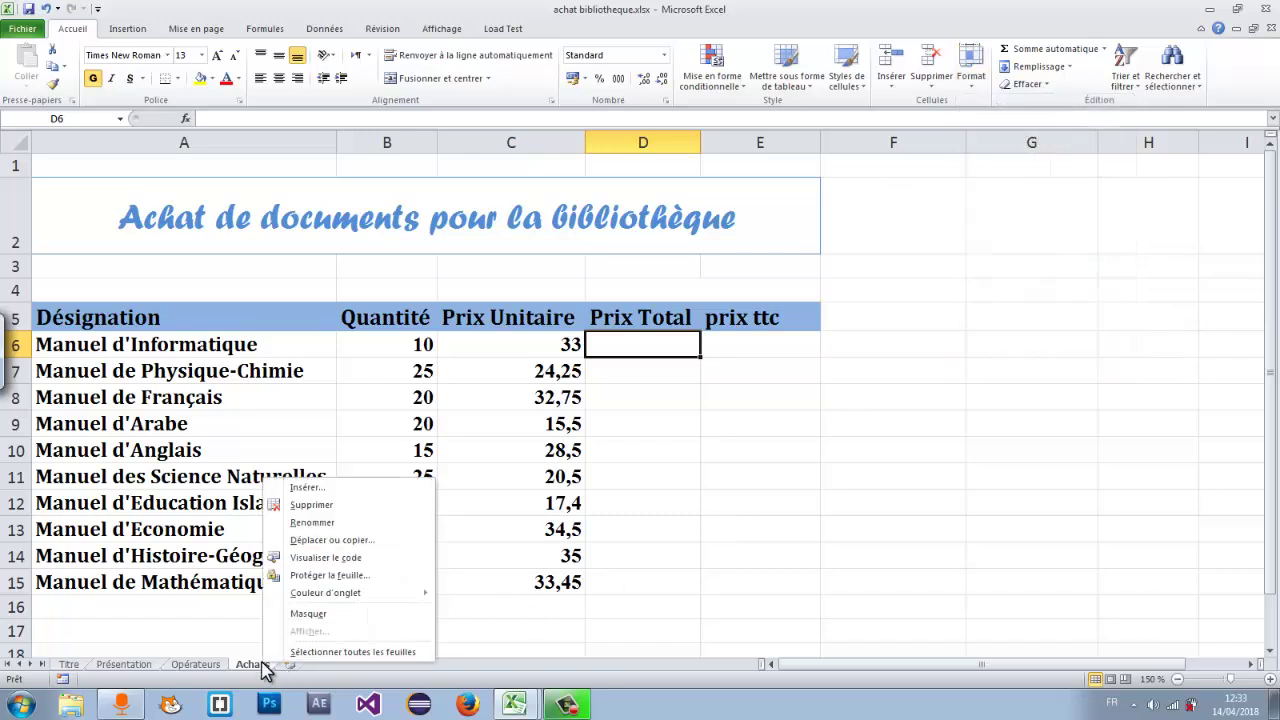
left_click(312, 522)
key("BackSpace")
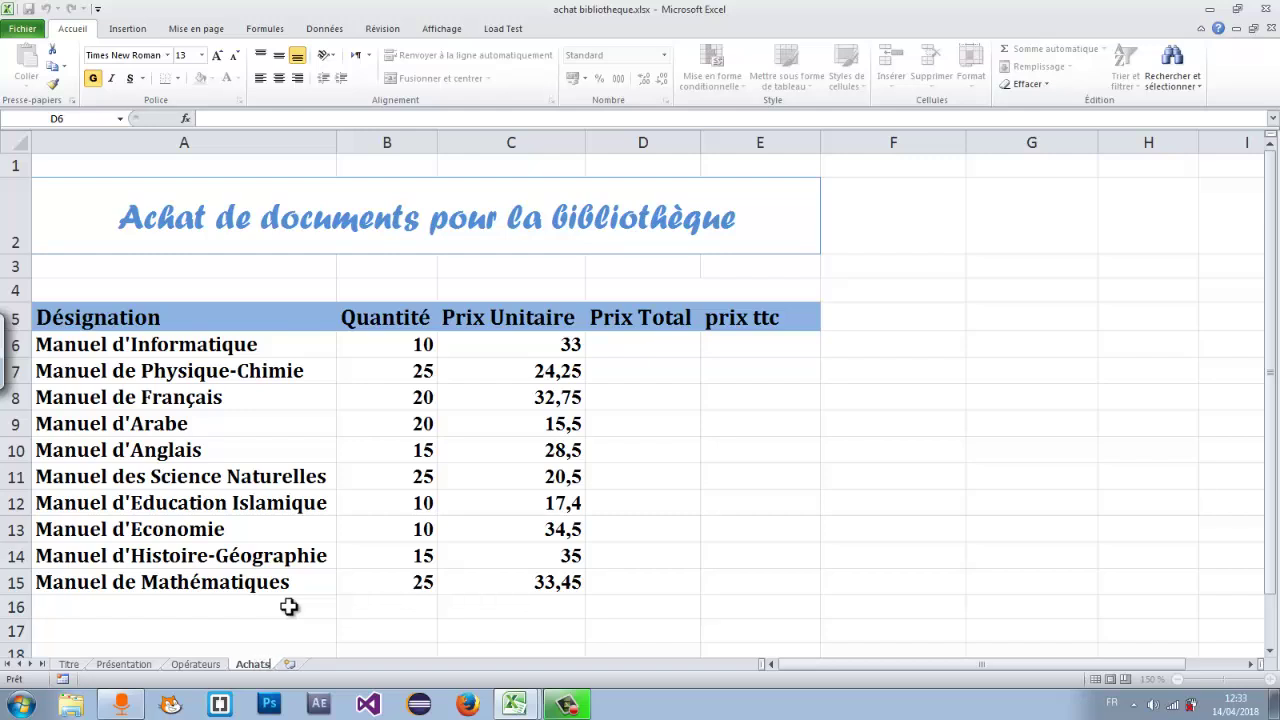
key("Return")
left_click(362, 607)
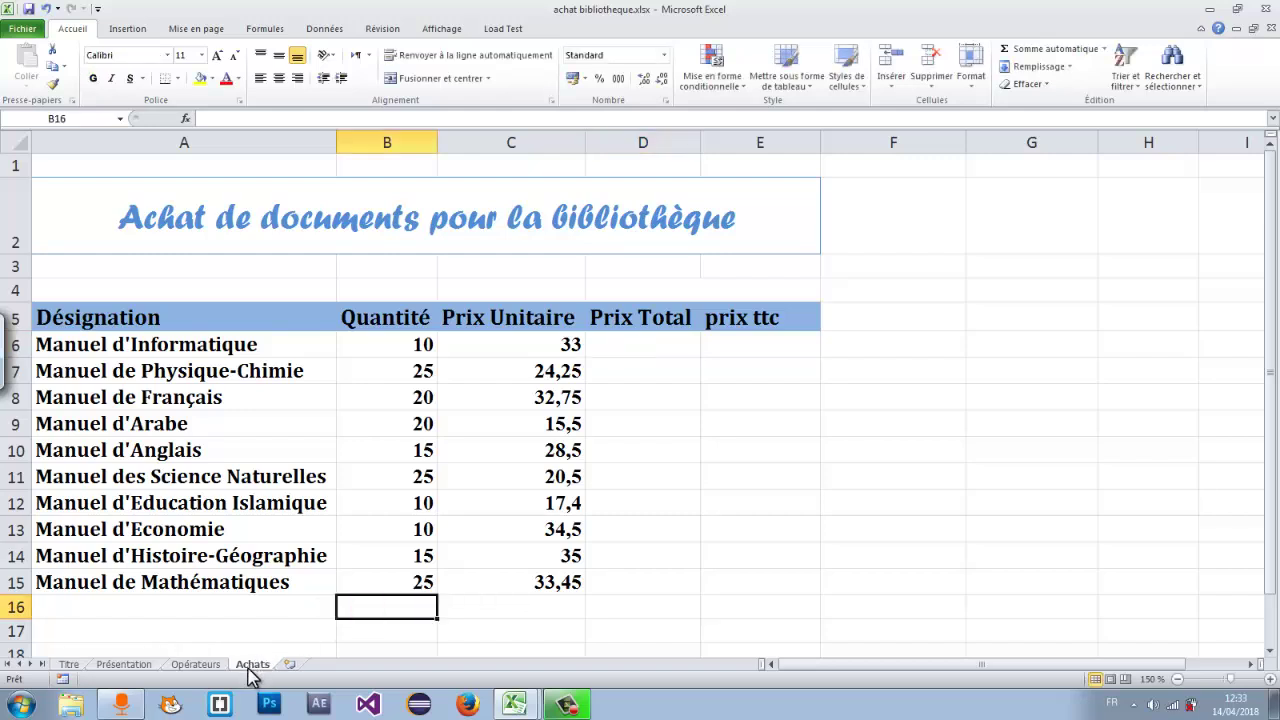
Colour the Achats tab red and the Opérateurs tab green, then return to Achats.
right_click(250, 668)
mouse_move(380, 608)
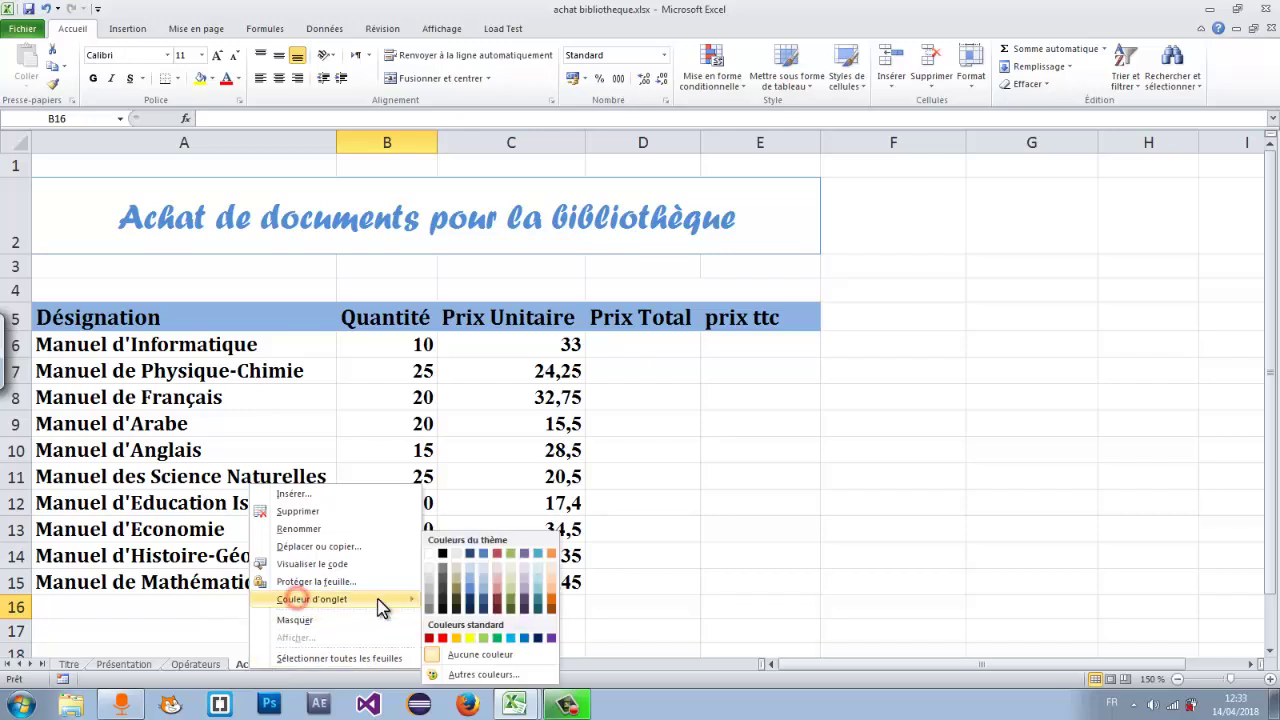
left_click(496, 594)
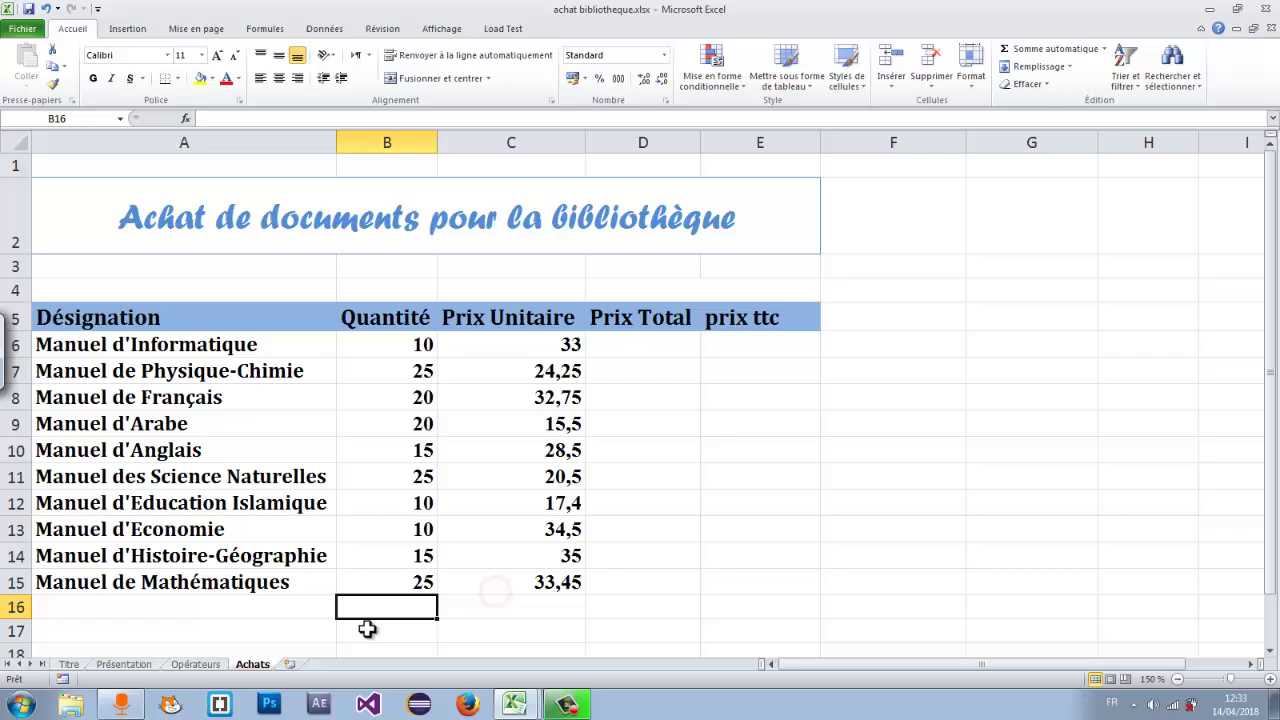
left_click(197, 665)
right_click(197, 666)
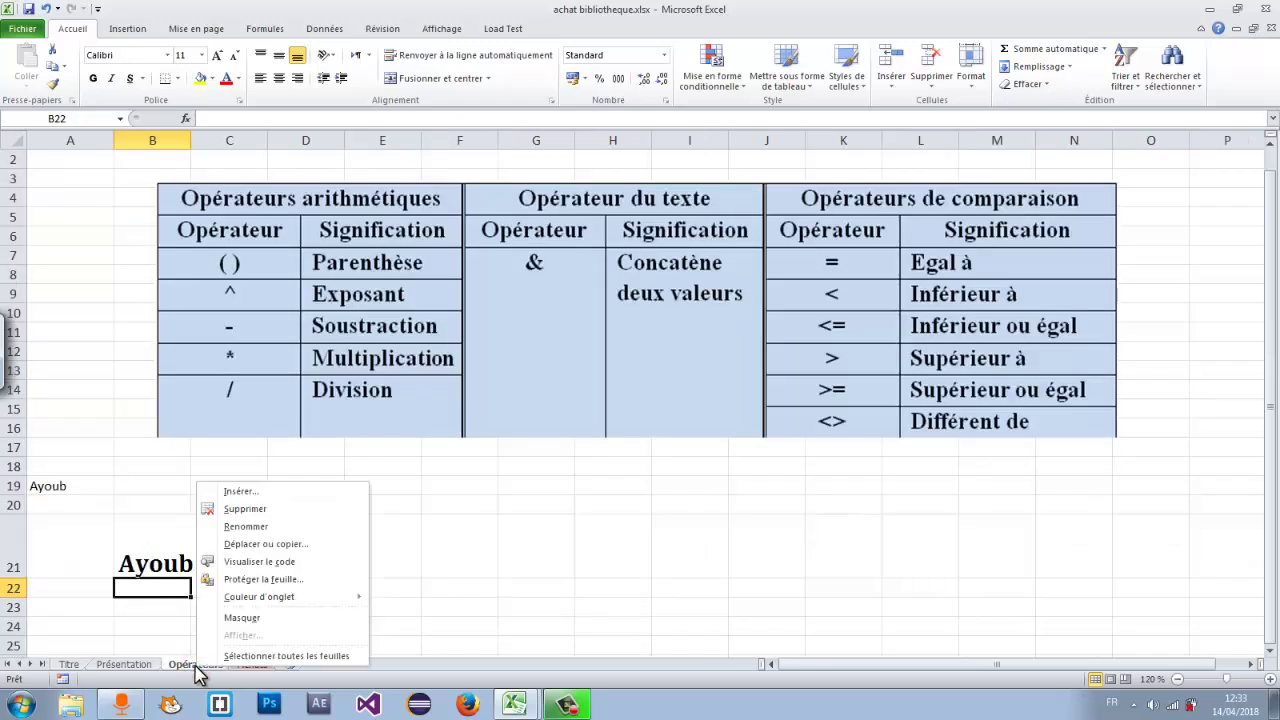
mouse_move(243, 597)
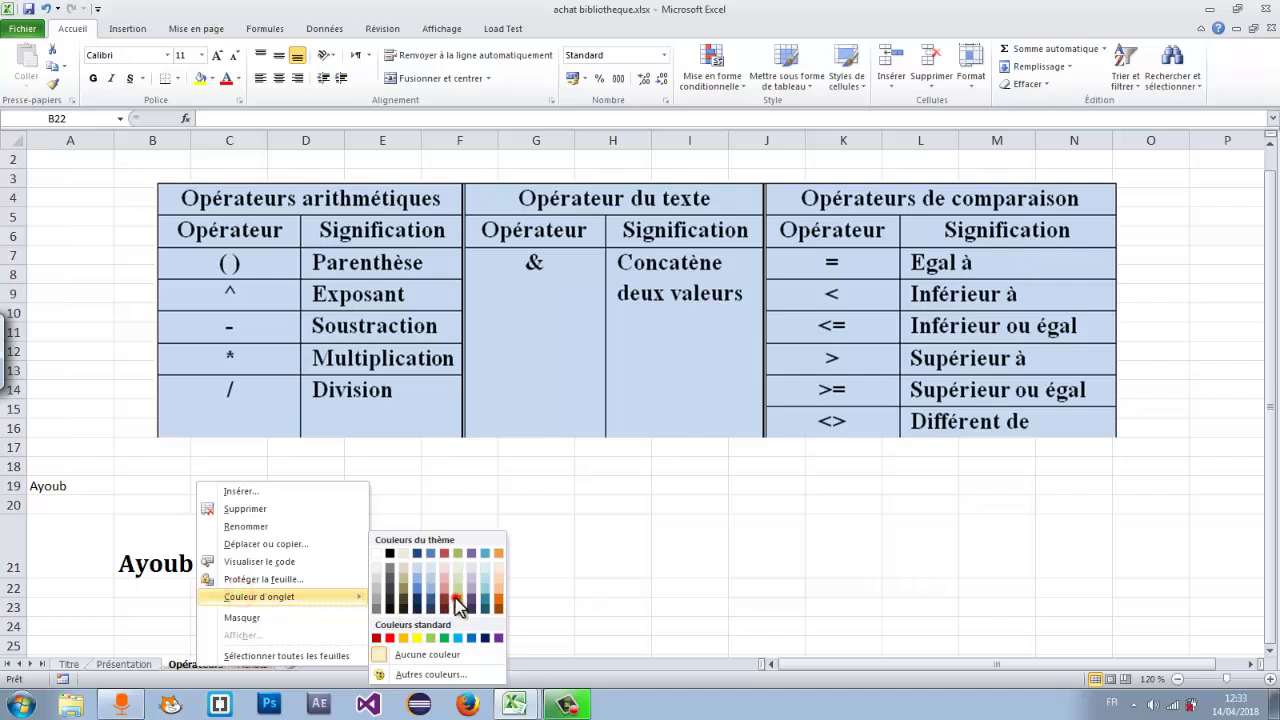
left_click(457, 600)
left_click(463, 575)
left_click(255, 666)
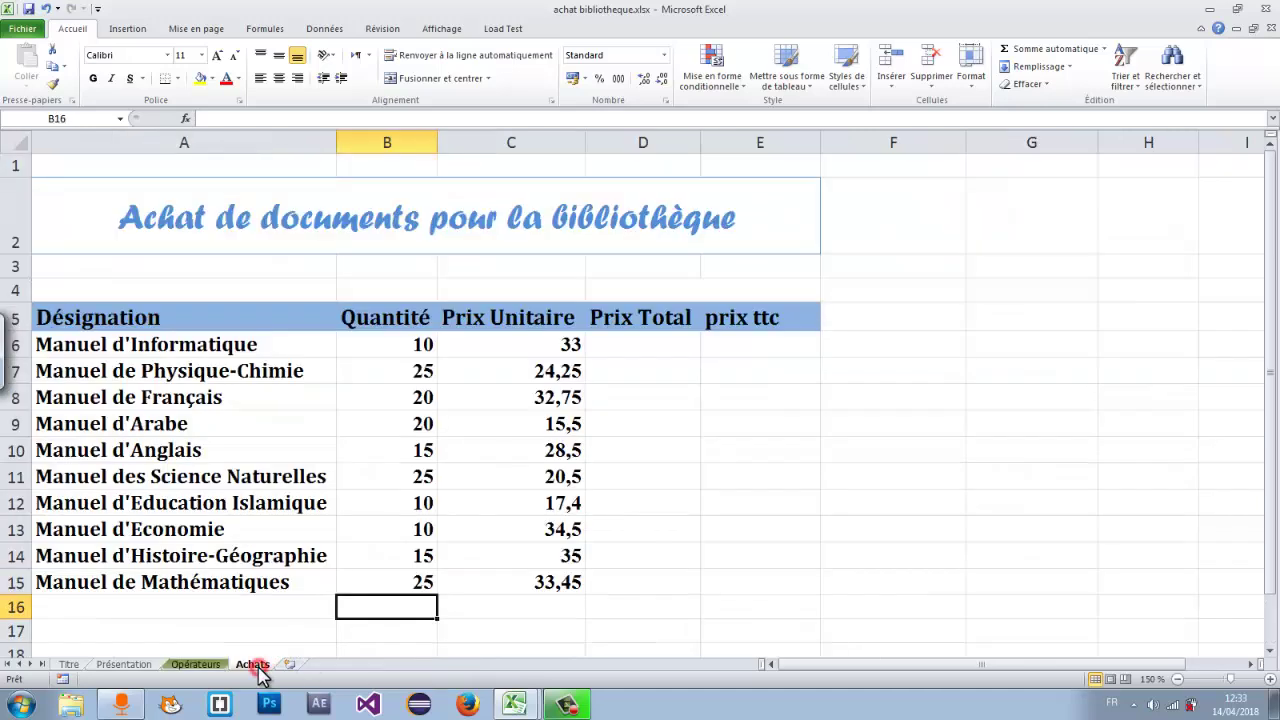
left_click(667, 351)
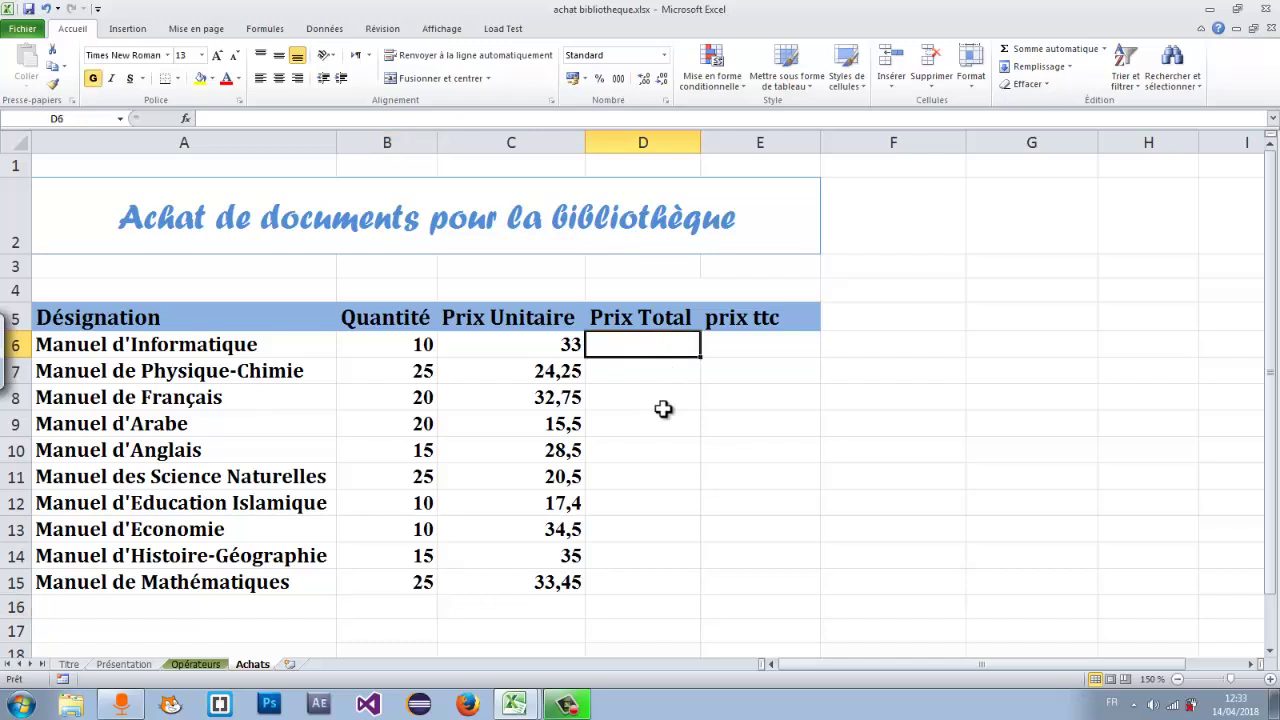
Review row 6, checking the Quantité in B6 and the Prix Unitaire in C6.
left_click(652, 475)
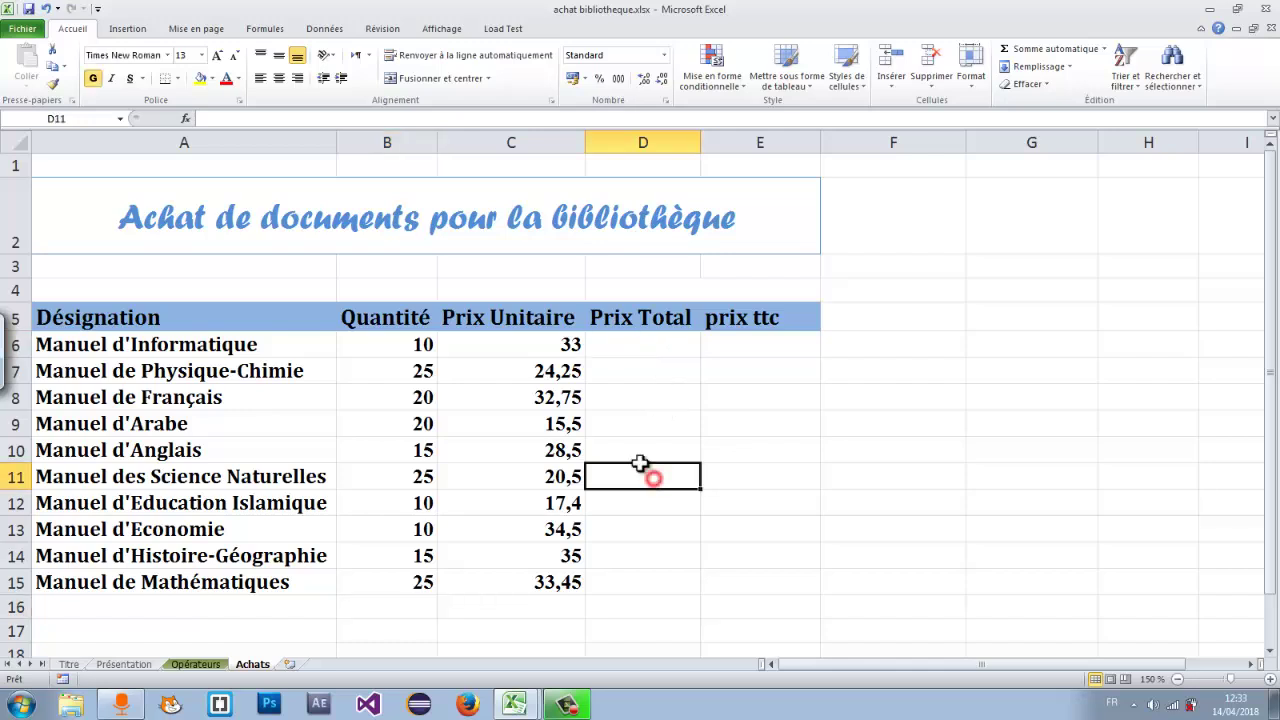
left_click(647, 342)
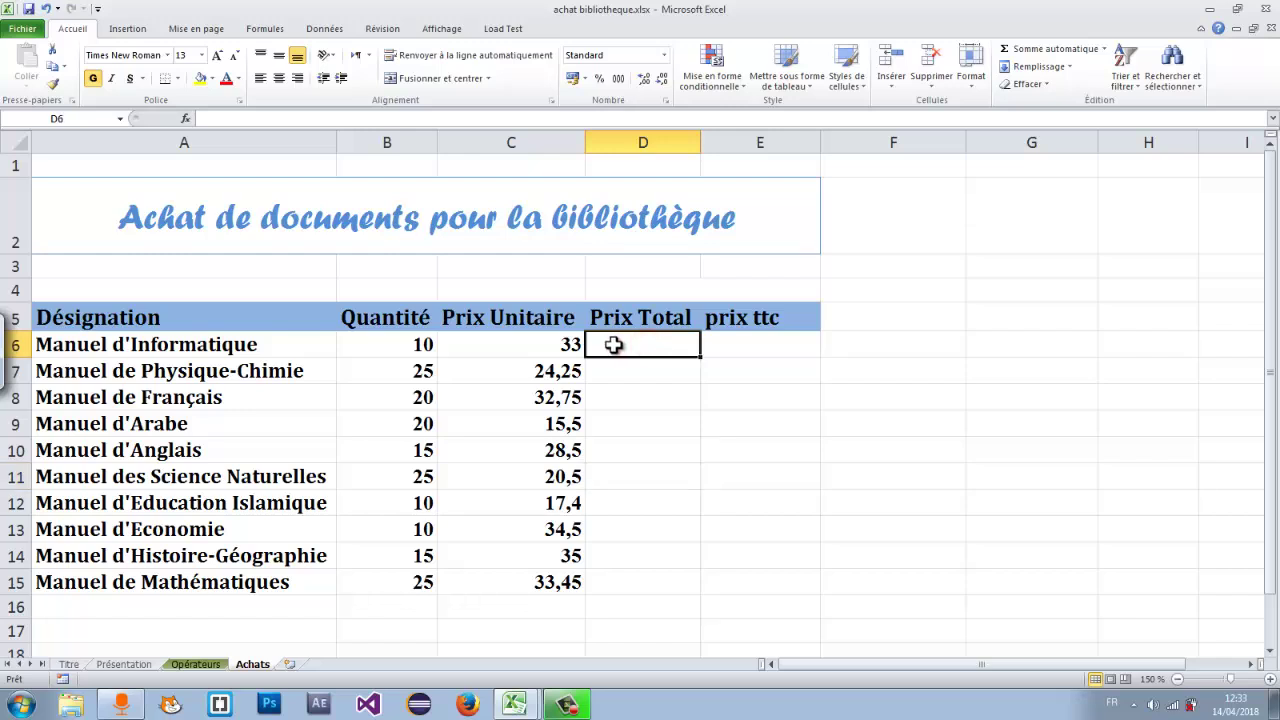
left_click(731, 343)
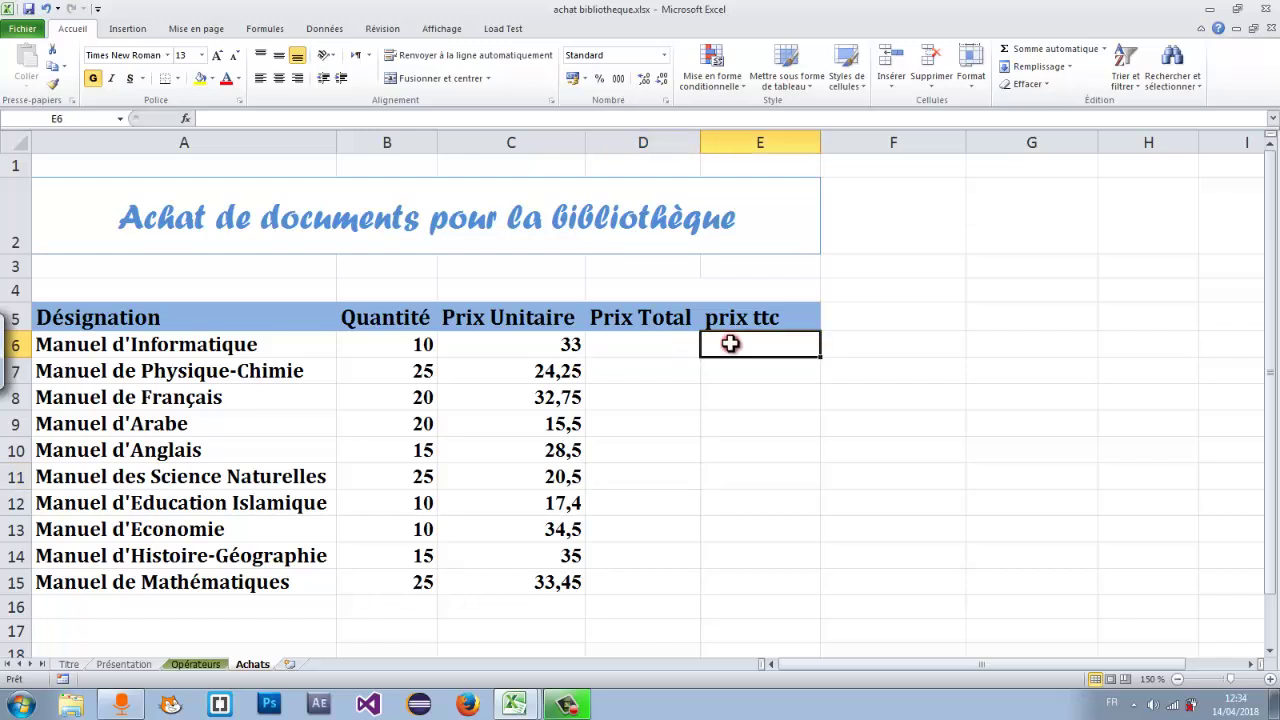
left_click(644, 346)
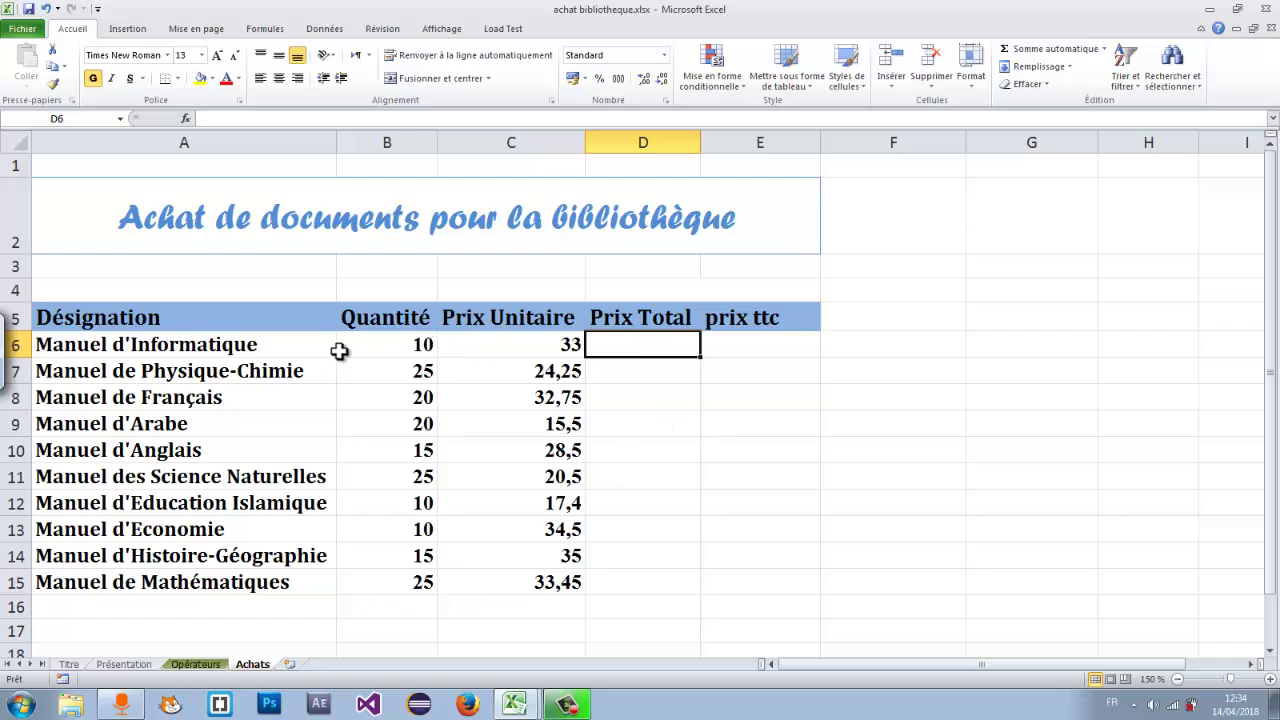
left_click(404, 345)
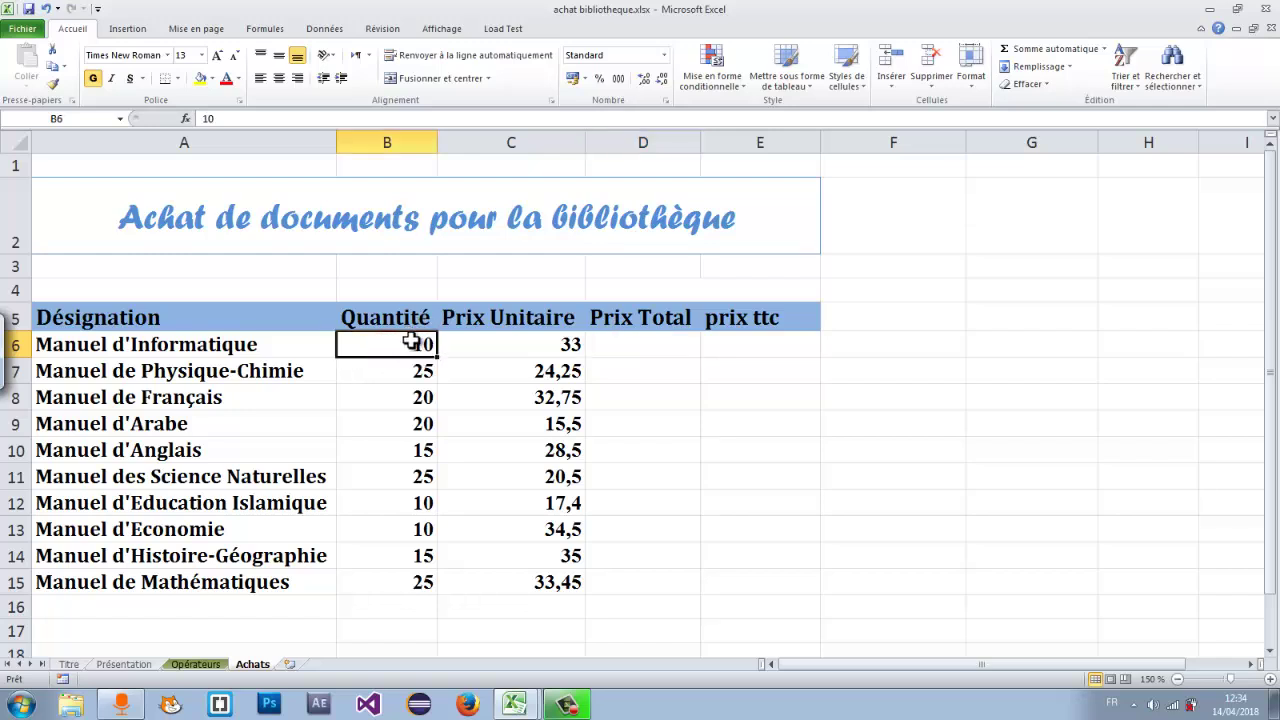
left_click(500, 346)
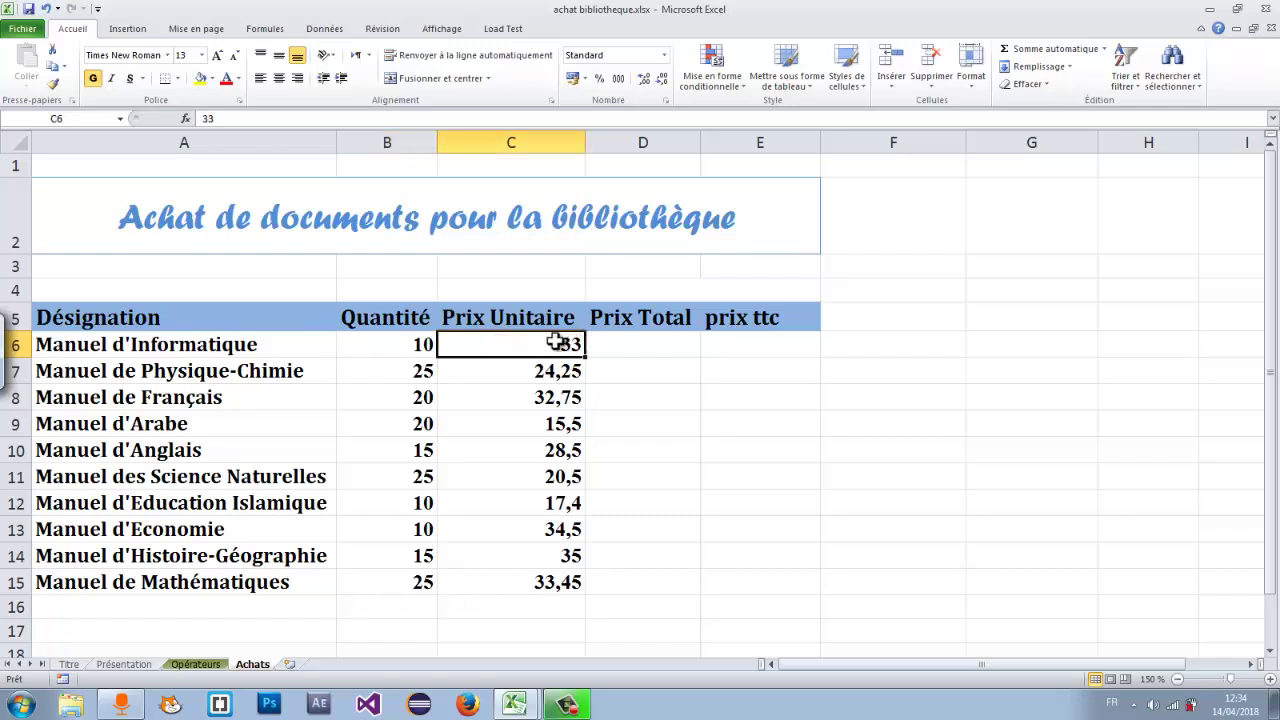
left_click(606, 344)
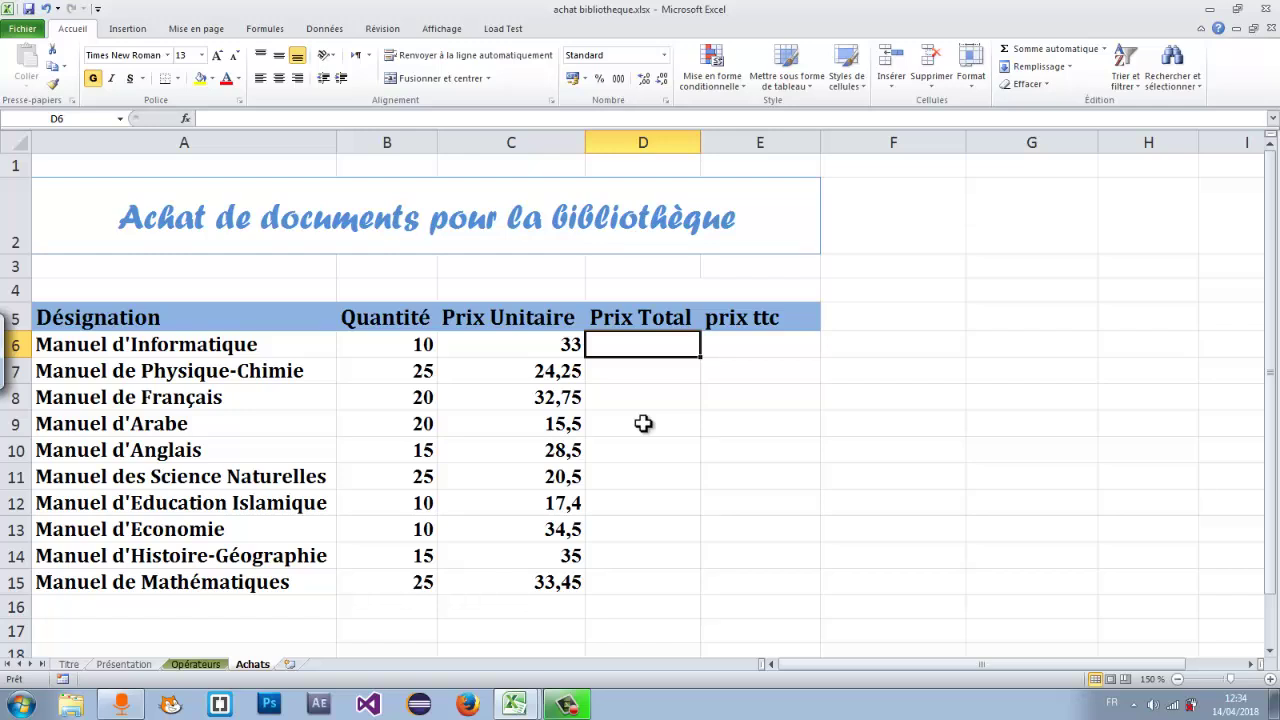
Enter =B6*C6 in D6 to get the Prix Total 330.
type("=")
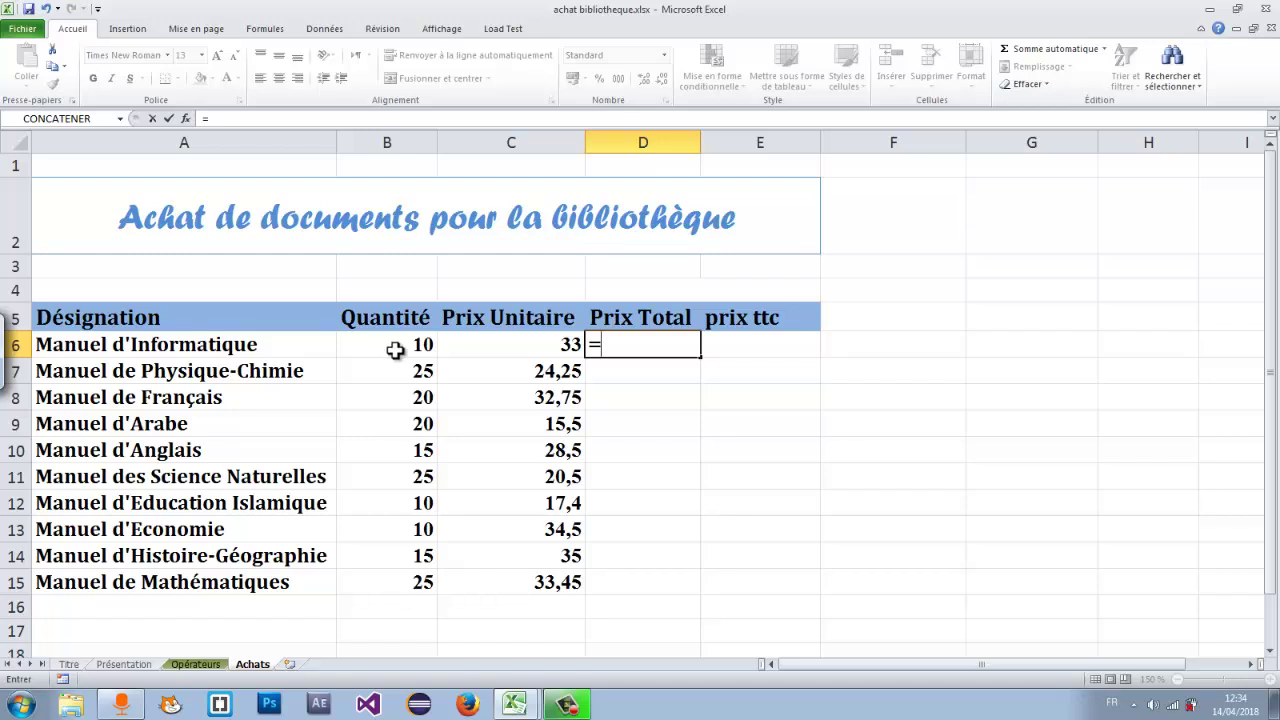
left_click(395, 349)
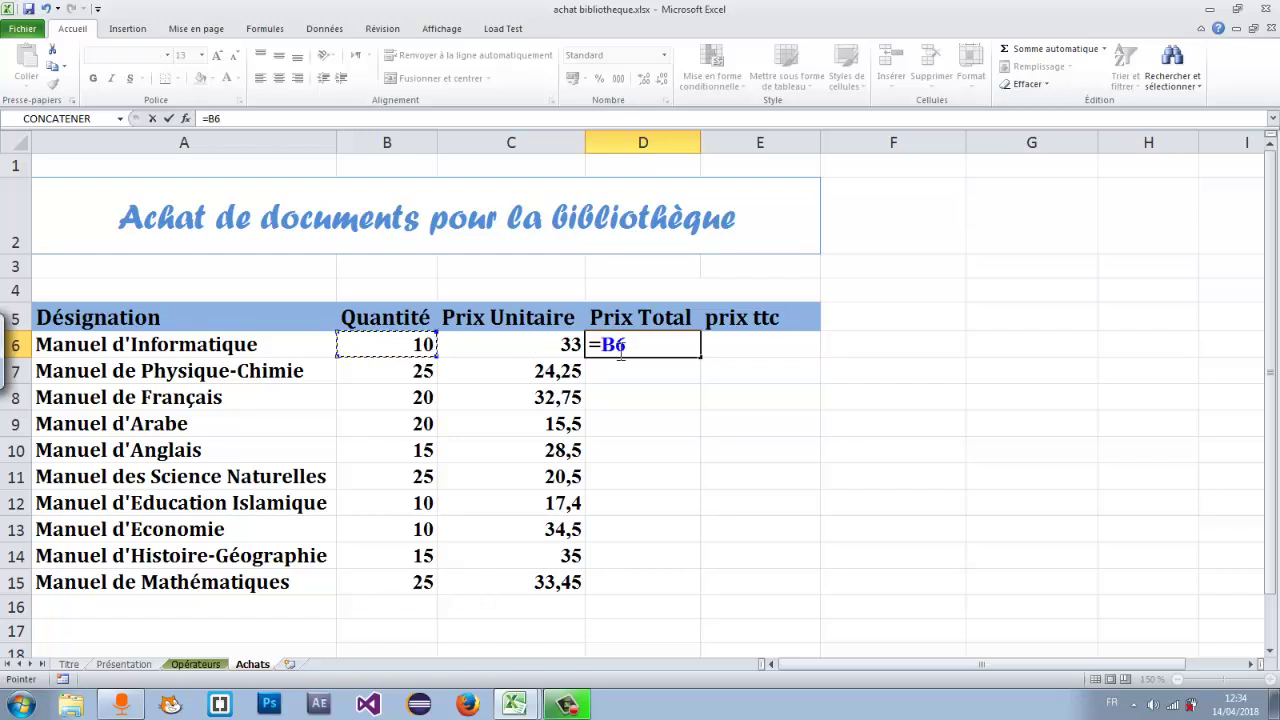
type("*")
left_click(530, 340)
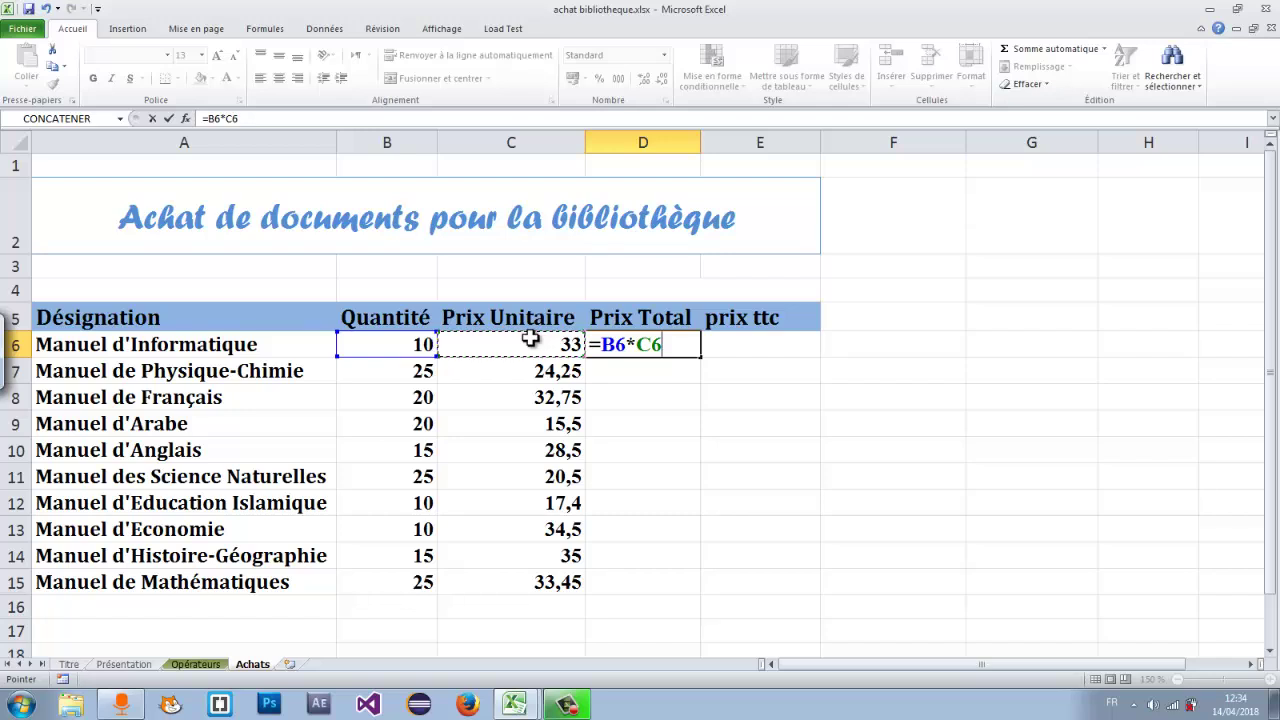
key("Return")
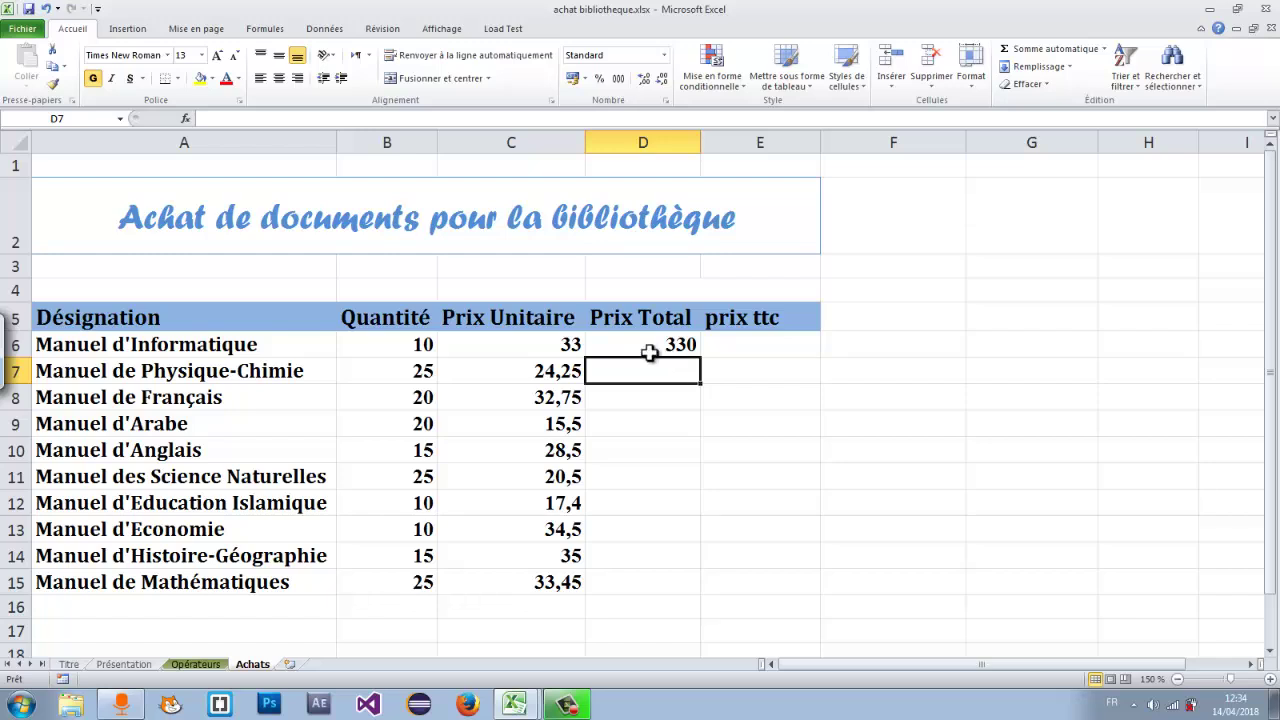
left_click(656, 344)
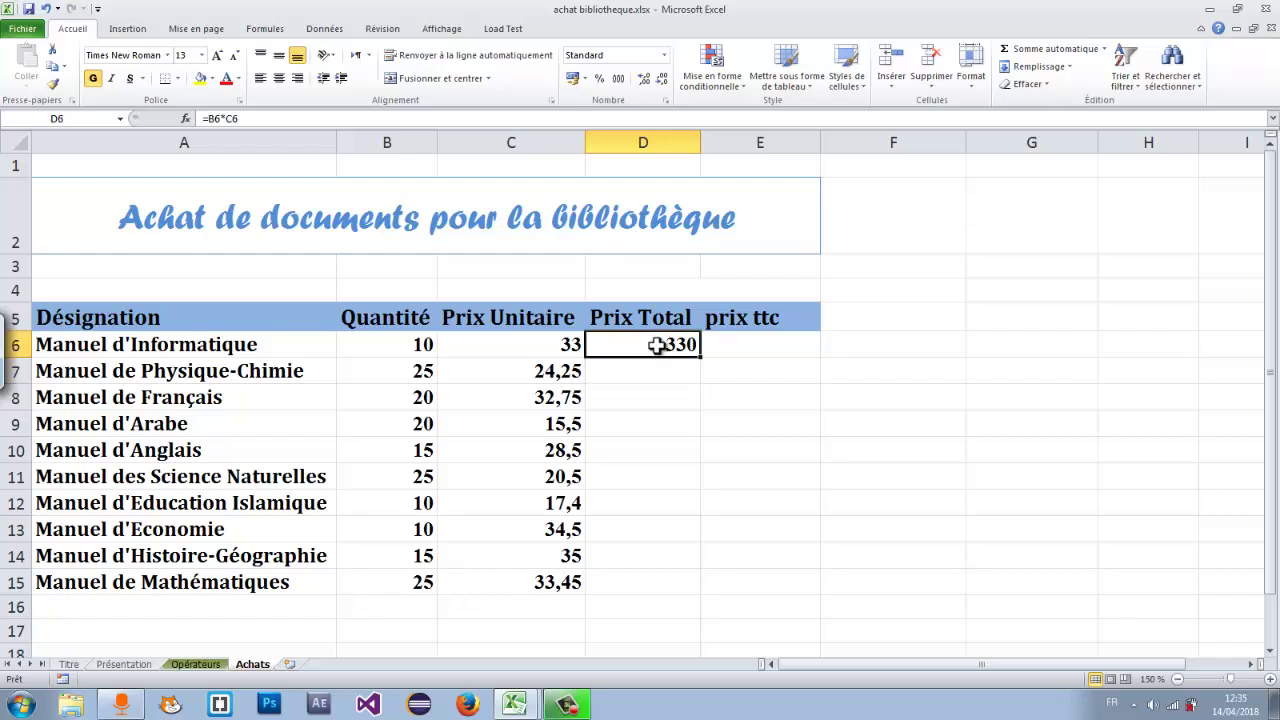
Enter =B9*C9 in D9 so Manuel d'Arabe's Prix Total shows 310.
left_click(620, 427)
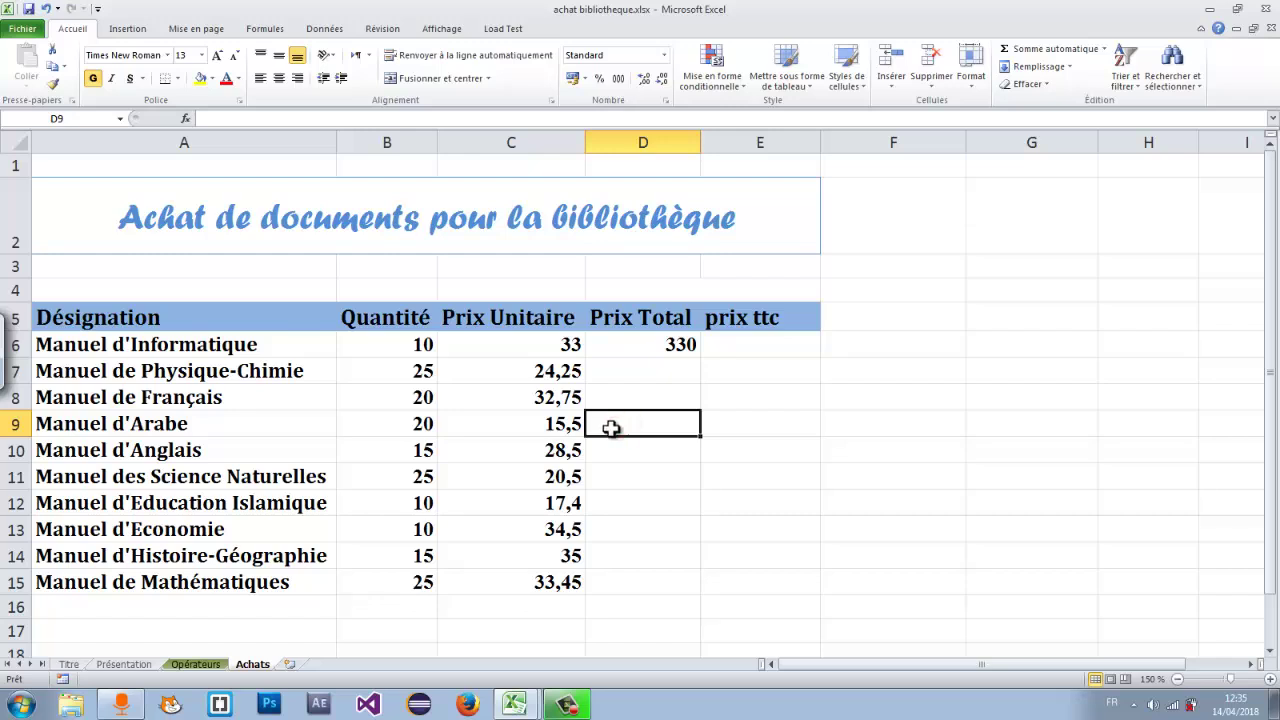
type("=")
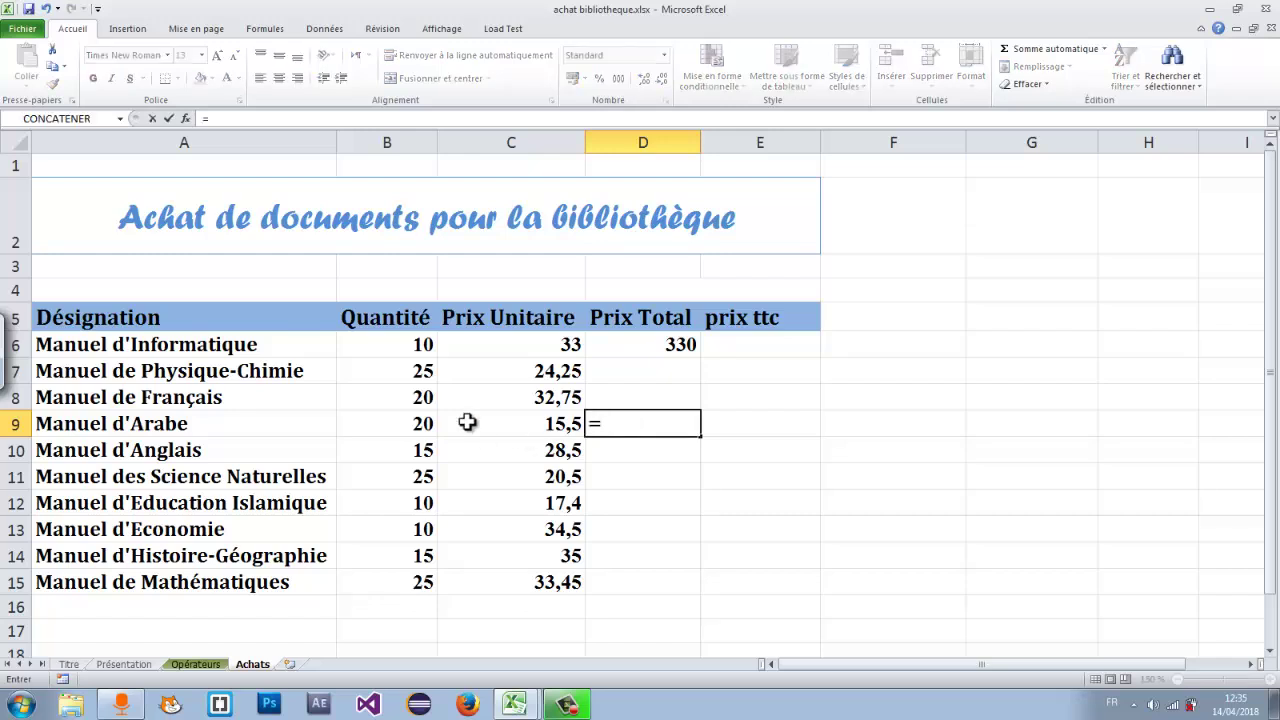
left_click(391, 425)
type("*")
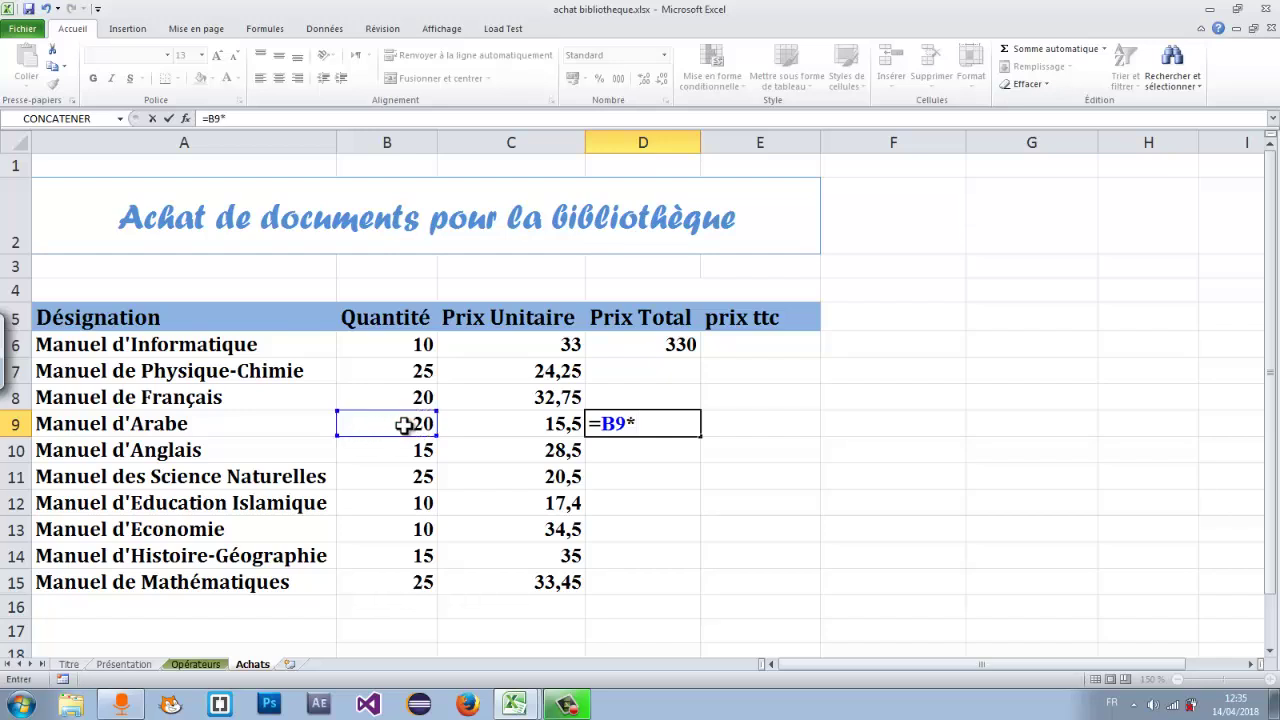
left_click(490, 426)
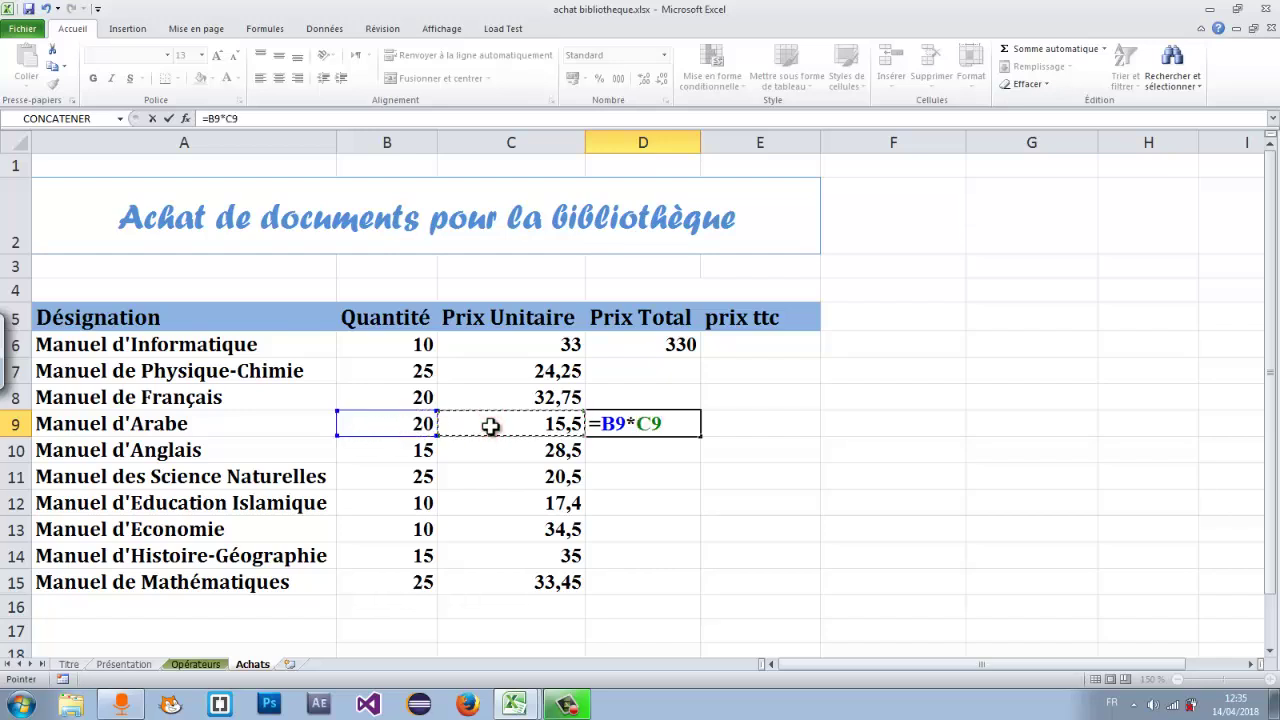
key("Return")
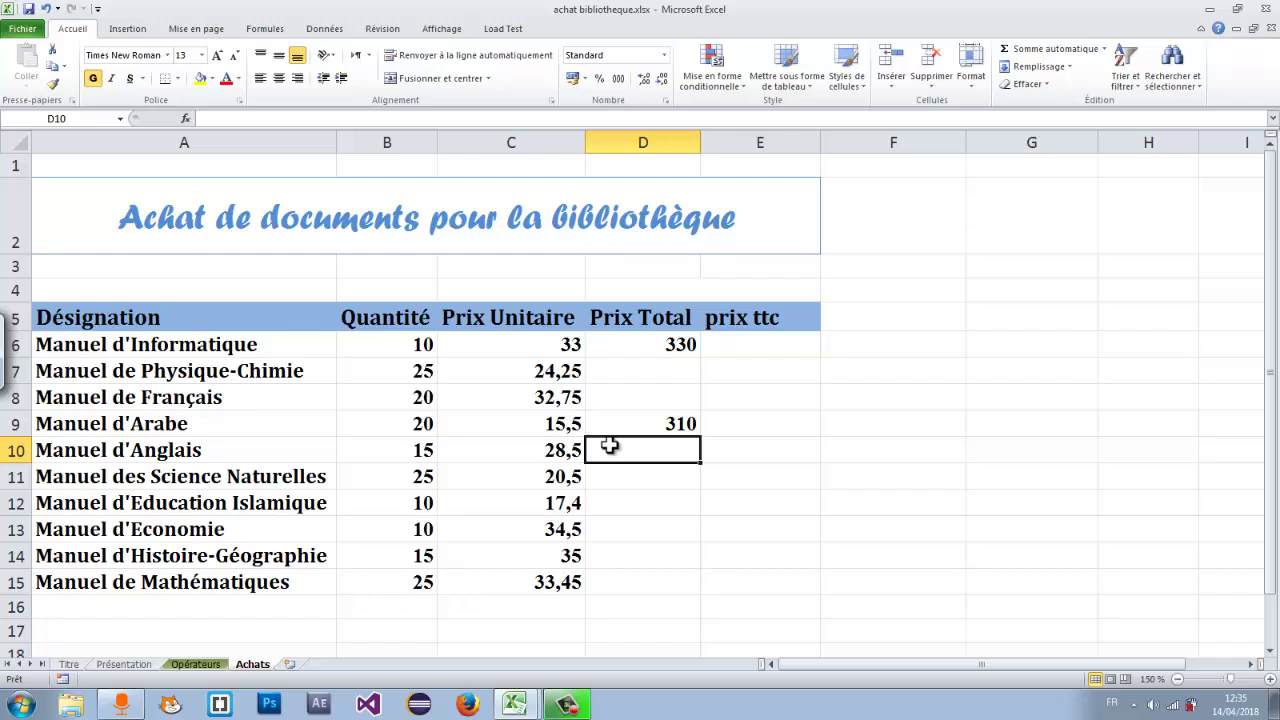
left_click(620, 527)
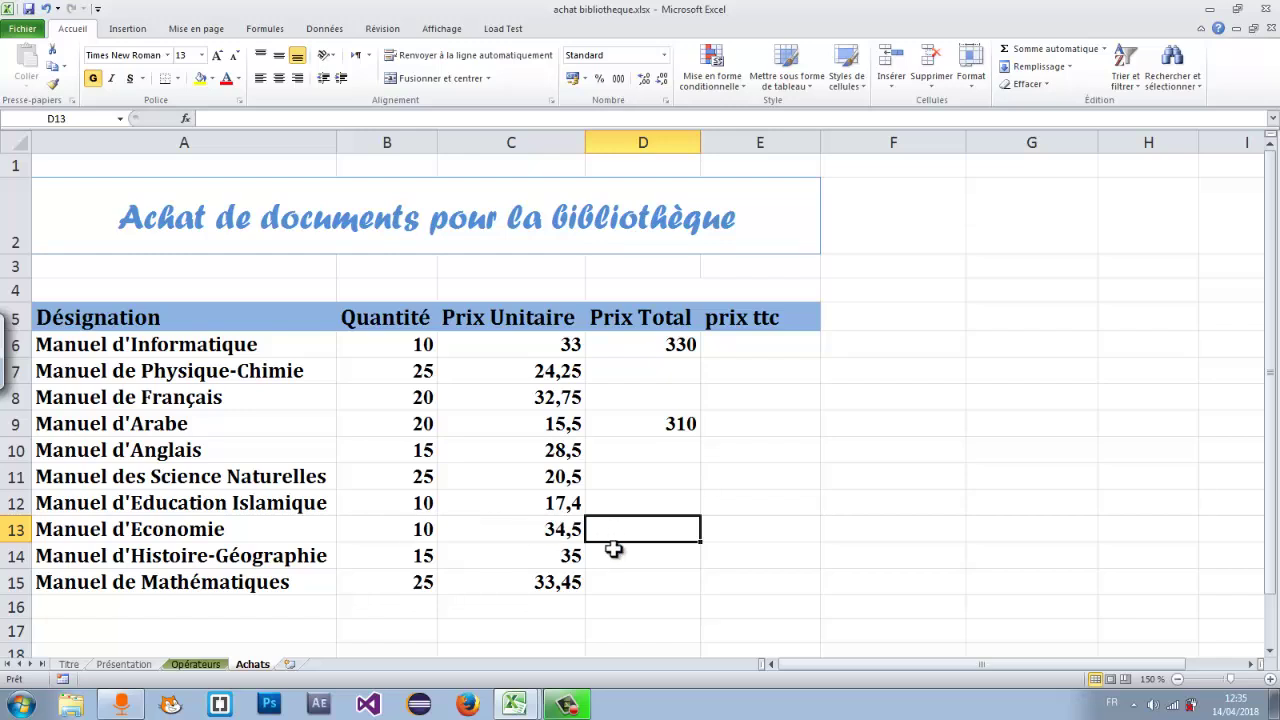
Check Manuel d'Economie's Quantité in B13 and start editing D13.
left_click(404, 533)
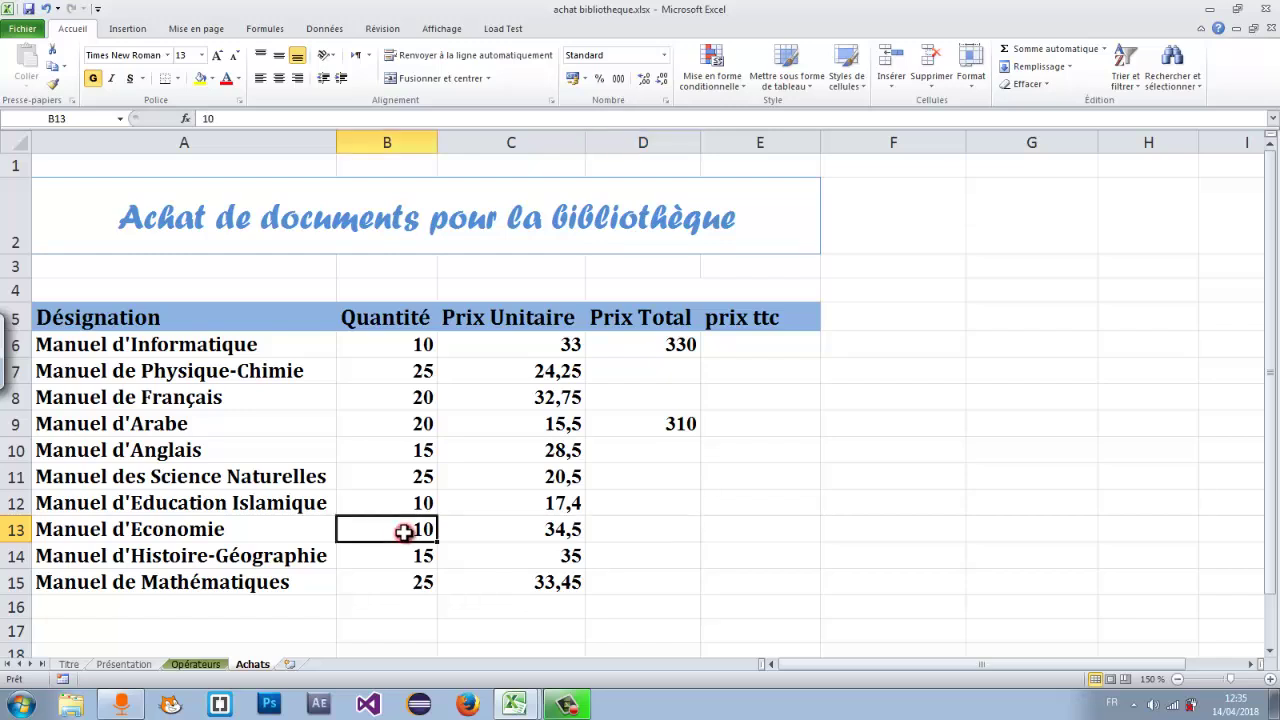
left_click(617, 534)
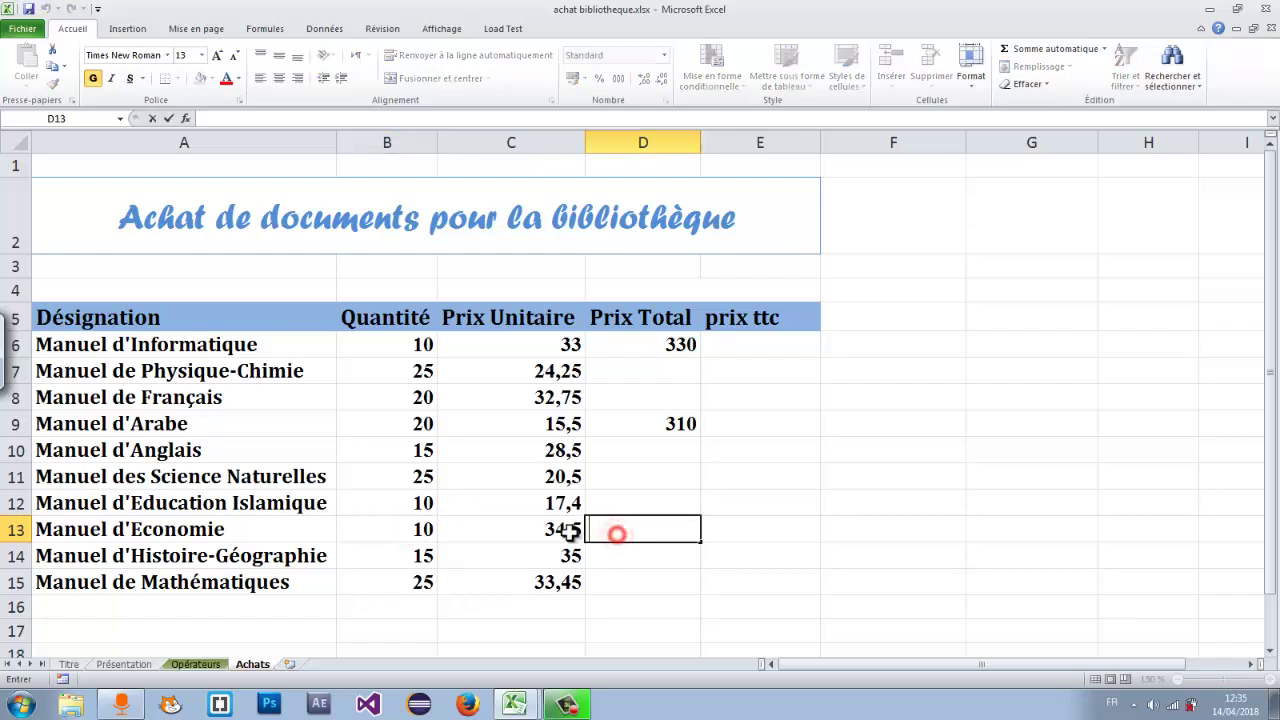
left_click(402, 530)
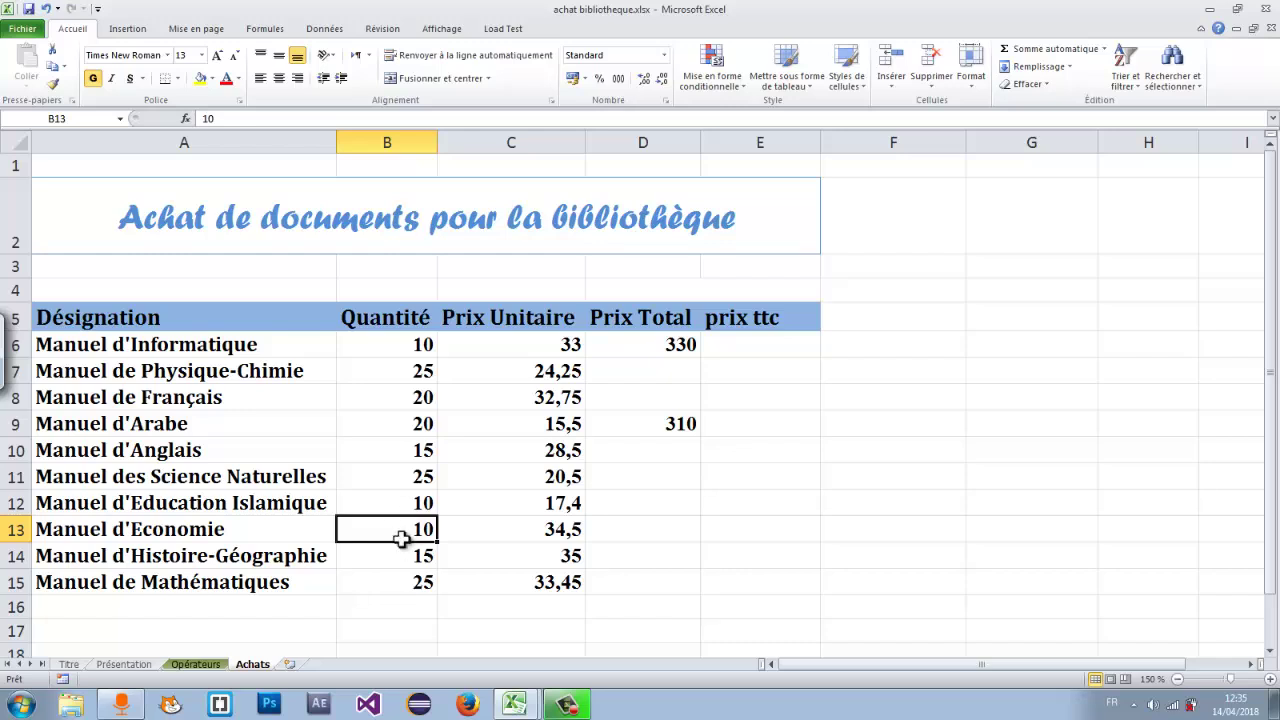
double_click(617, 534)
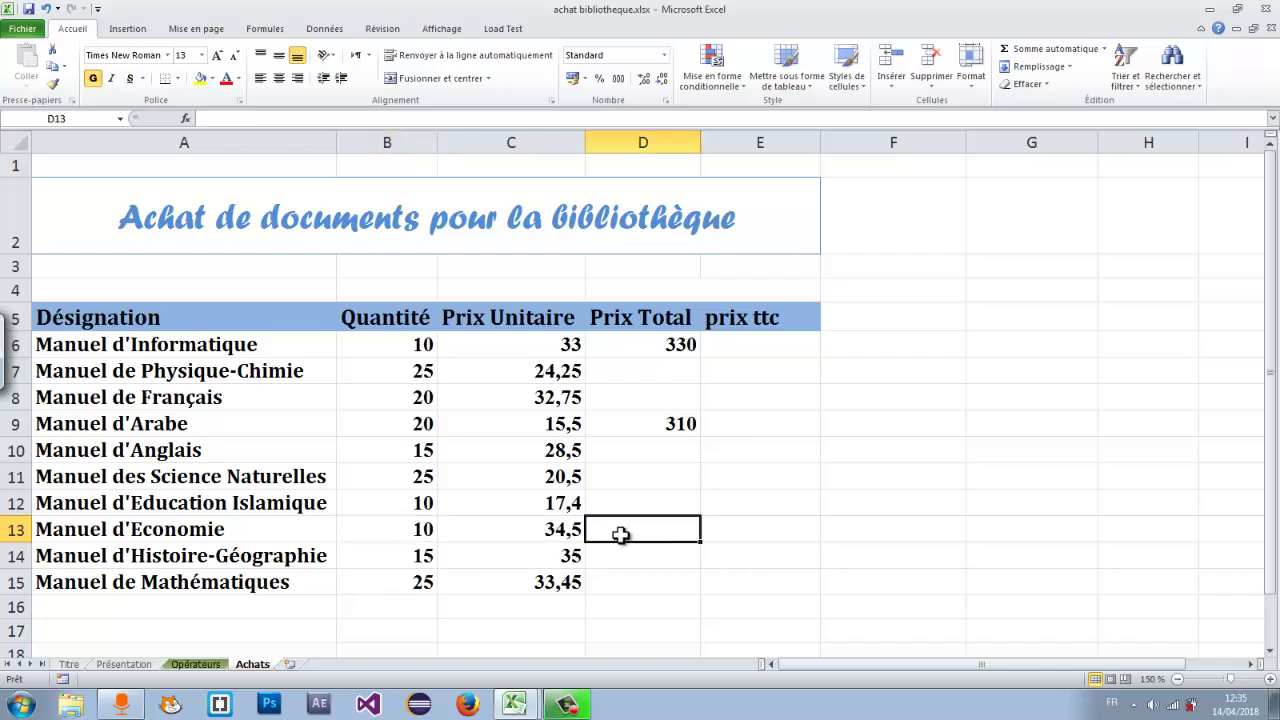
left_click(613, 531)
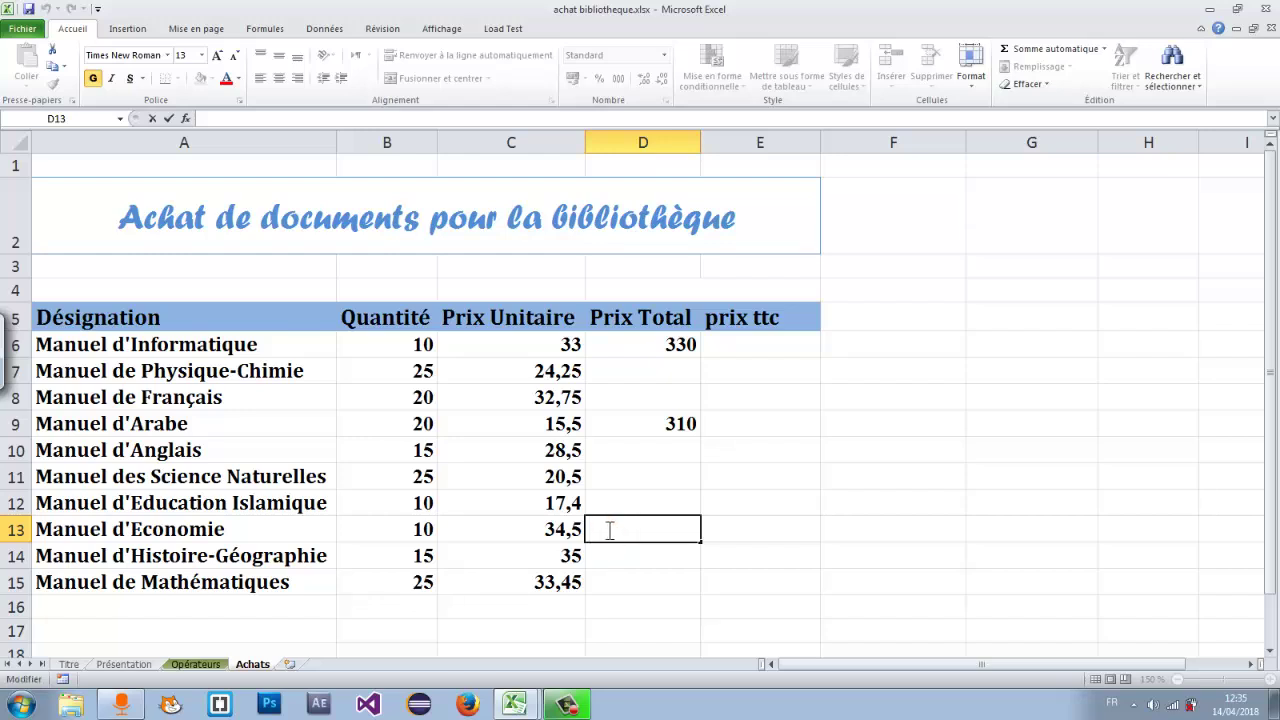
Enter =B13*C13 in D13, giving a Prix Total of 345.
type("=")
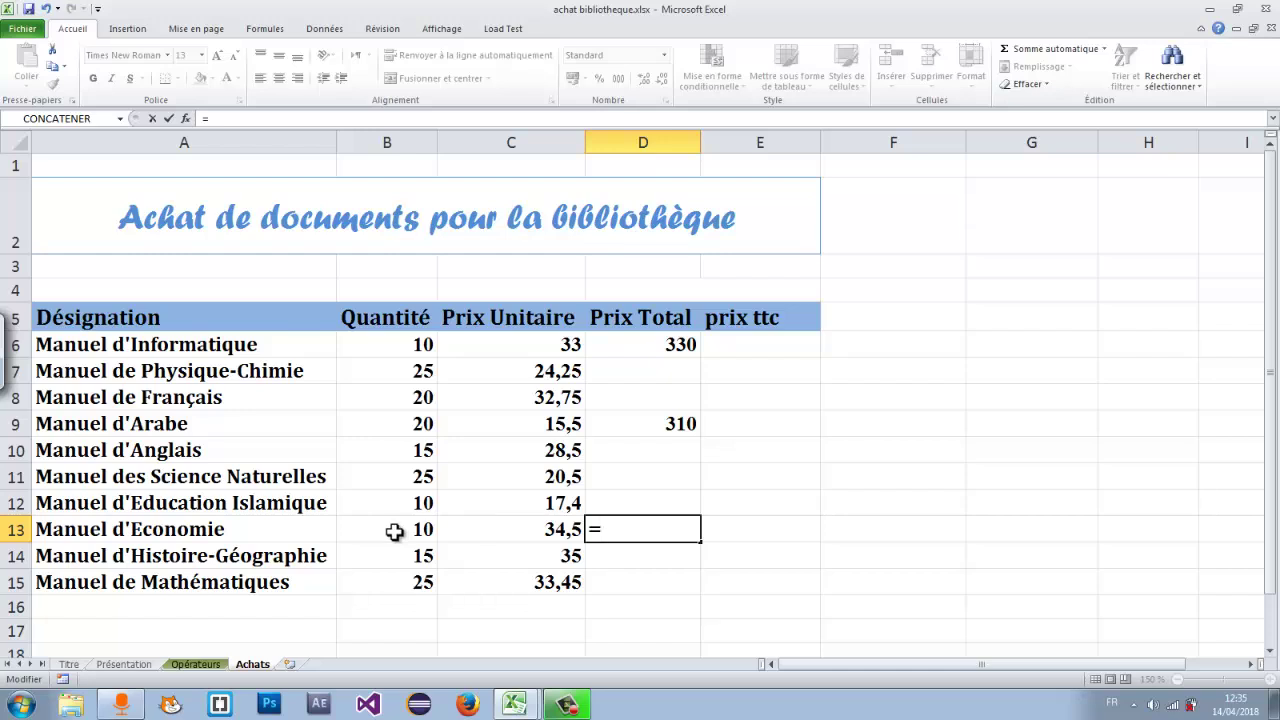
left_click(396, 531)
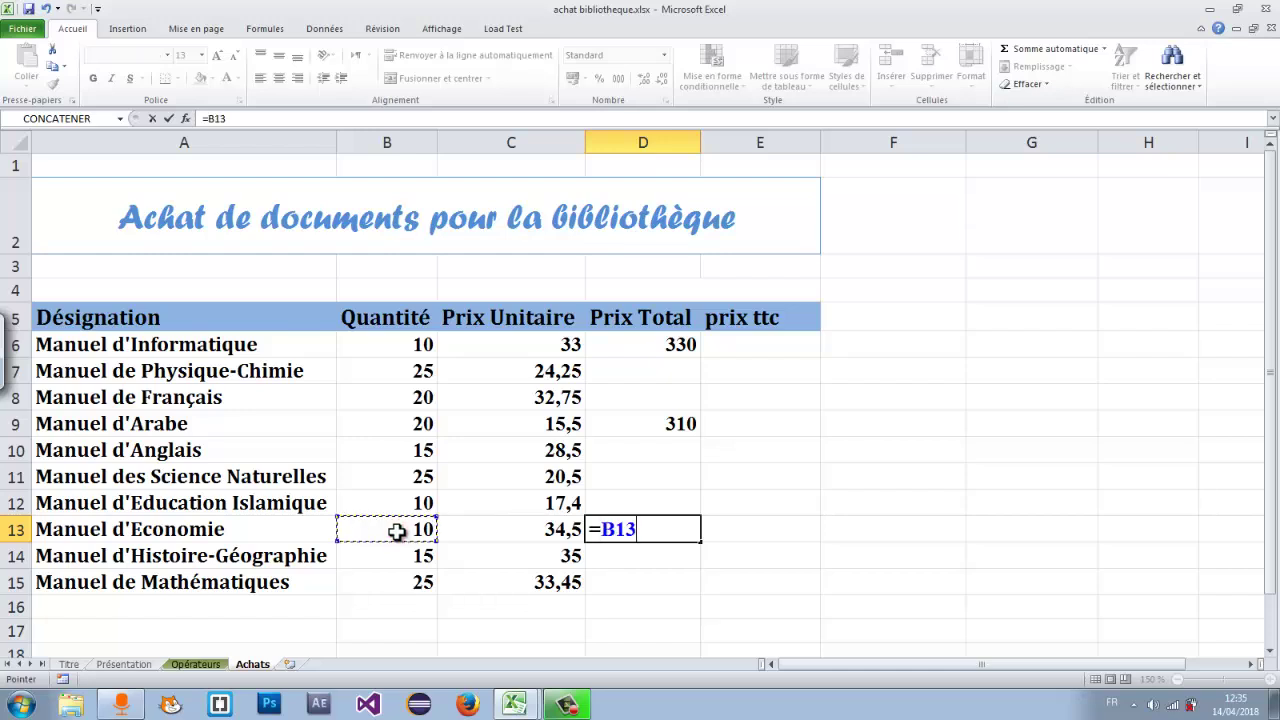
type("*")
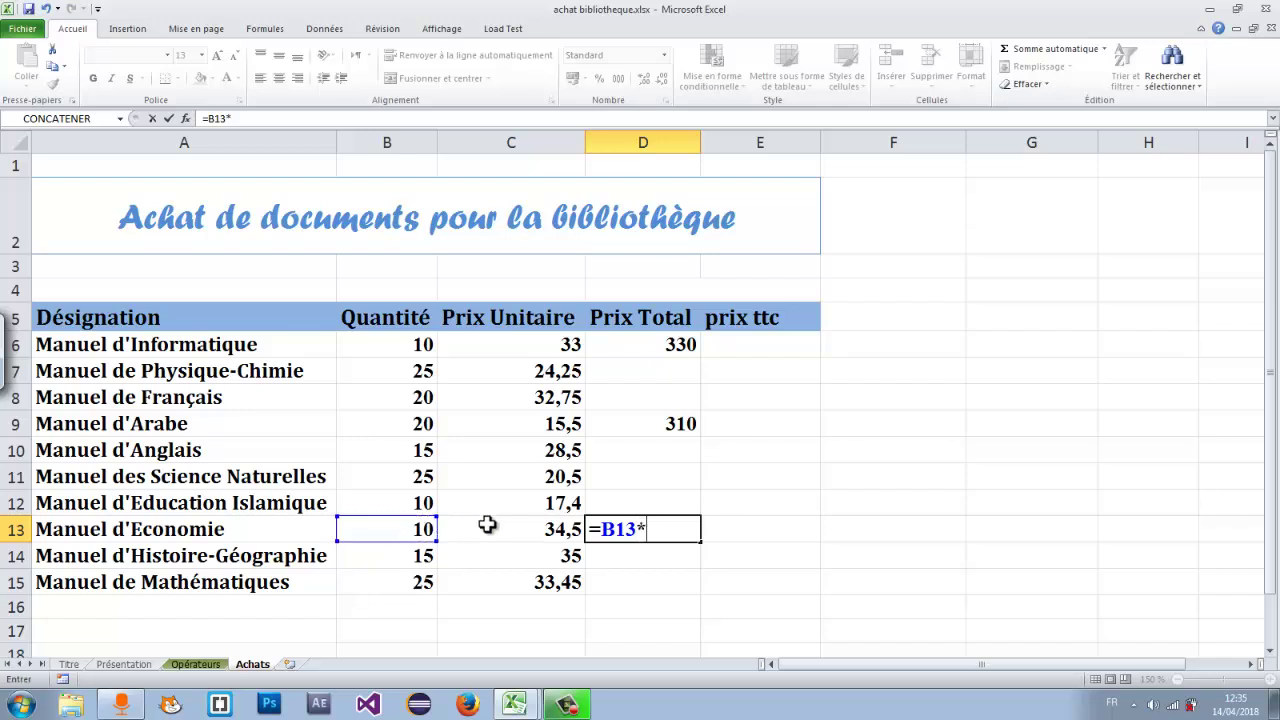
left_click(509, 531)
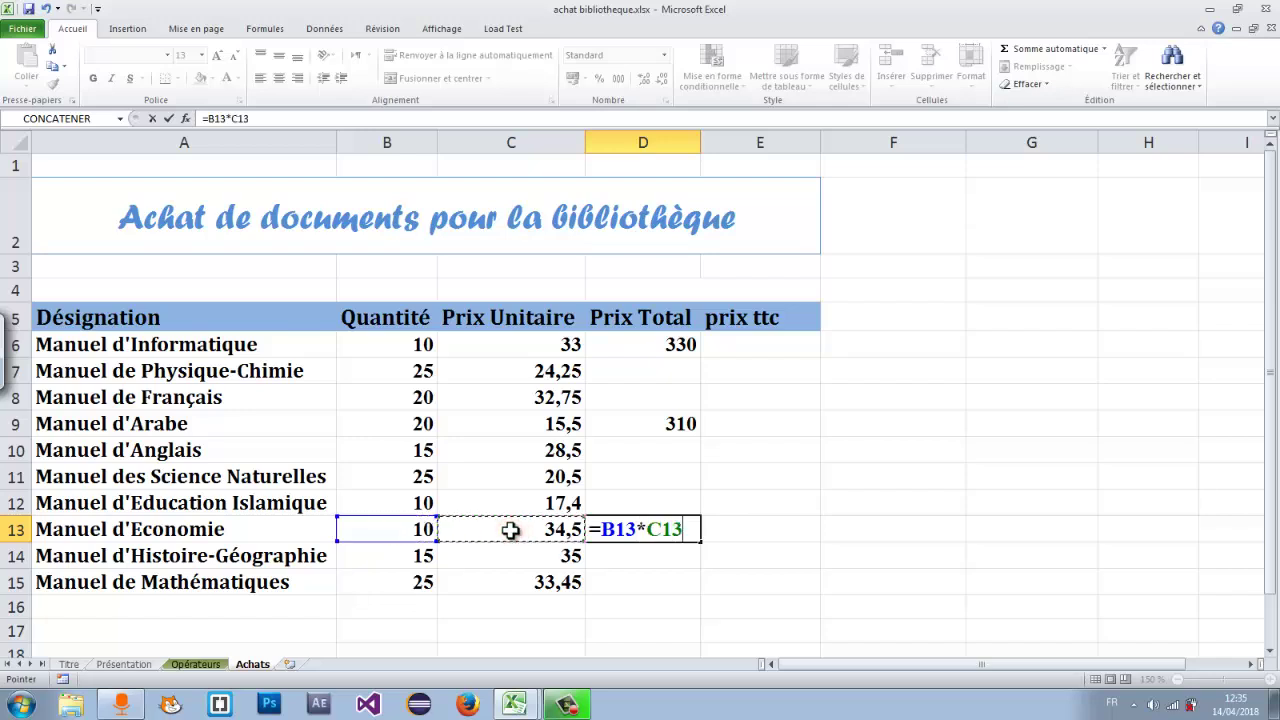
key("Return")
left_click(637, 522)
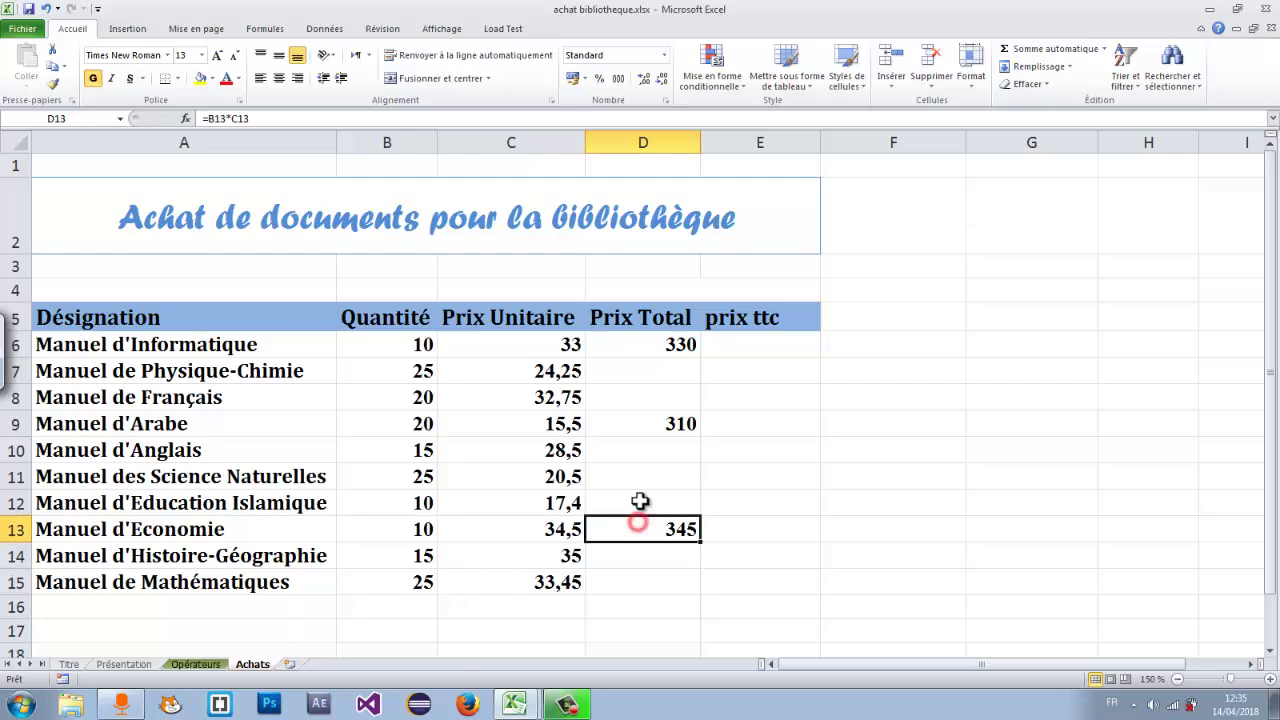
left_click(645, 478)
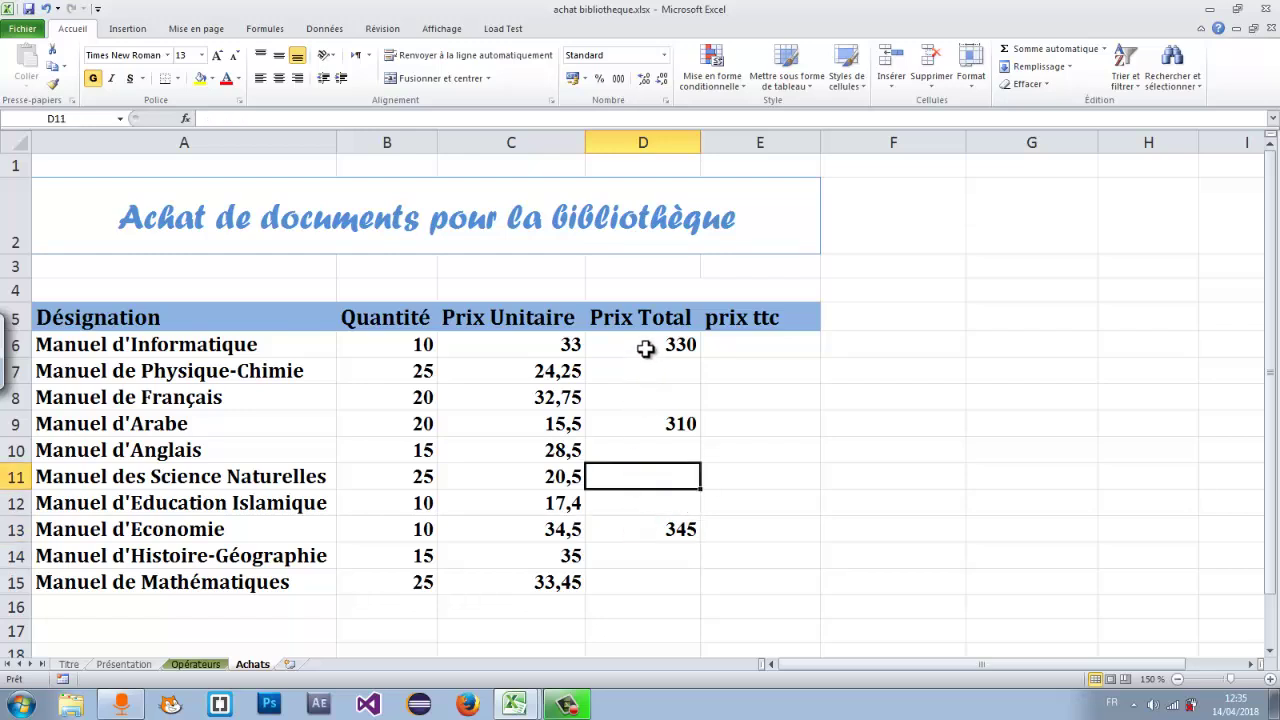
Clear D7:D15, removing the 310 and 345 totals while keeping 330 in D6.
left_click_drag(645, 347, 651, 580)
left_click(647, 473)
left_click(651, 367)
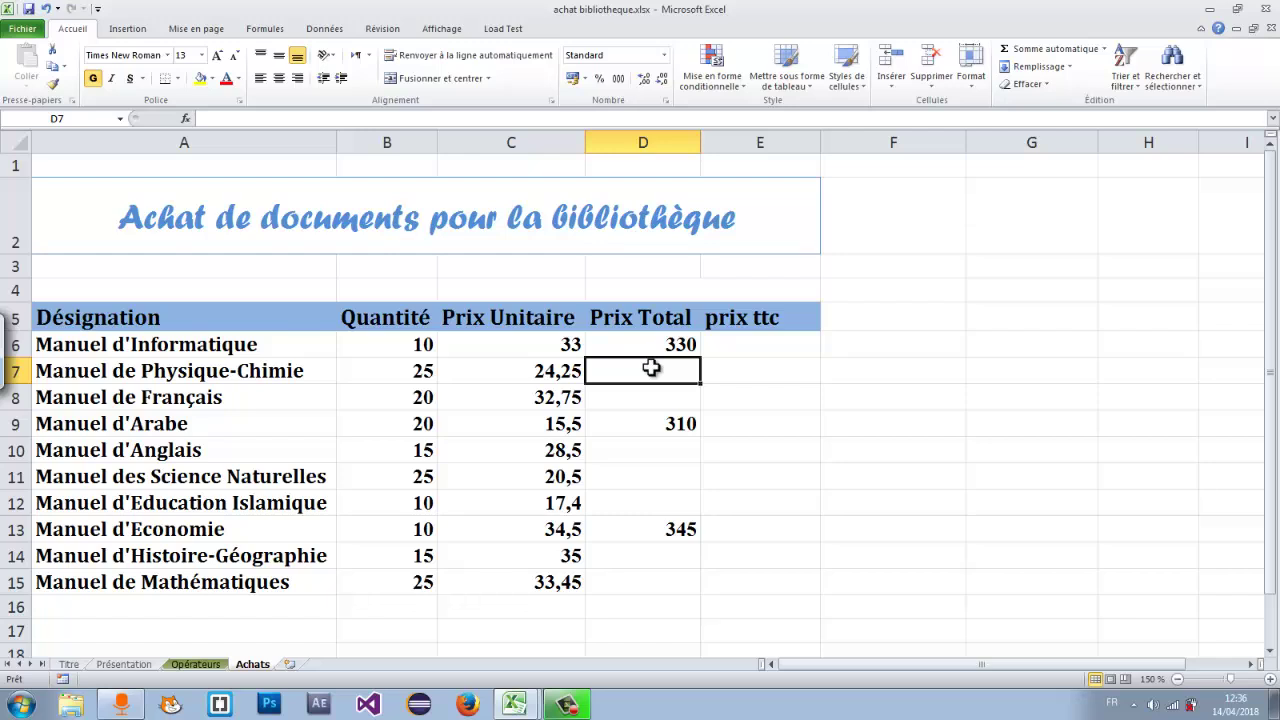
left_click_drag(651, 367, 646, 578)
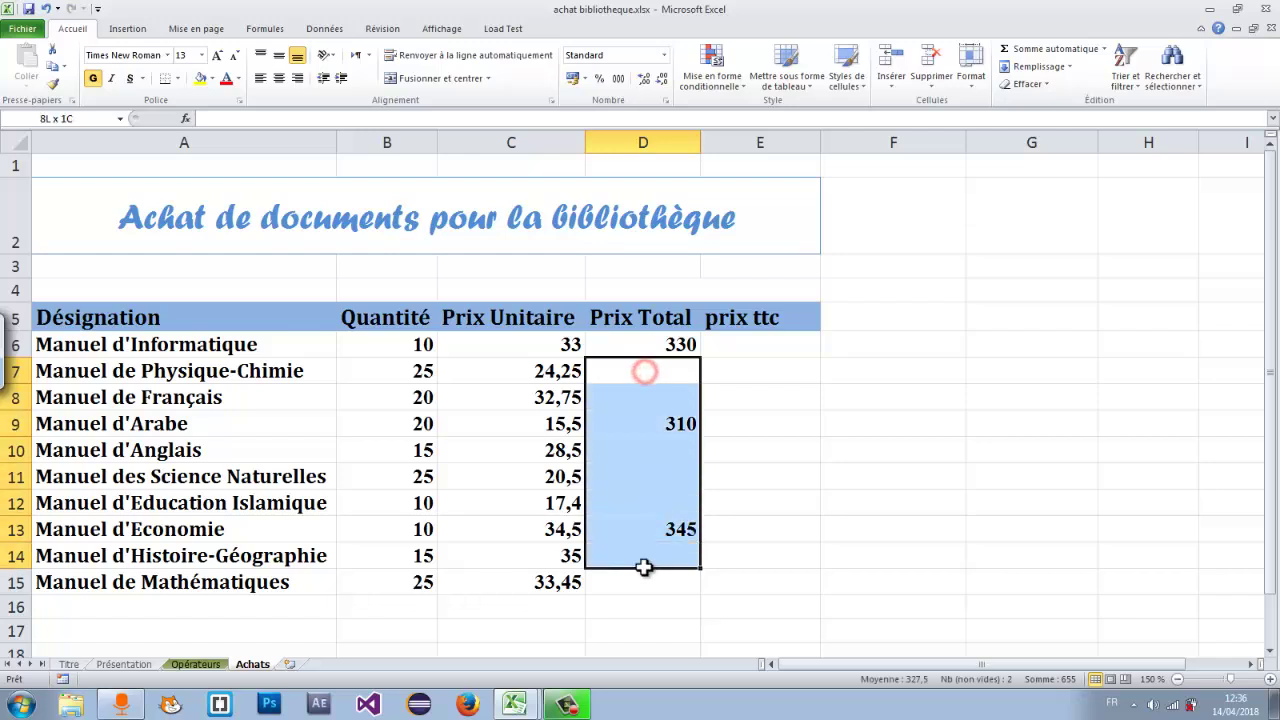
key("Delete")
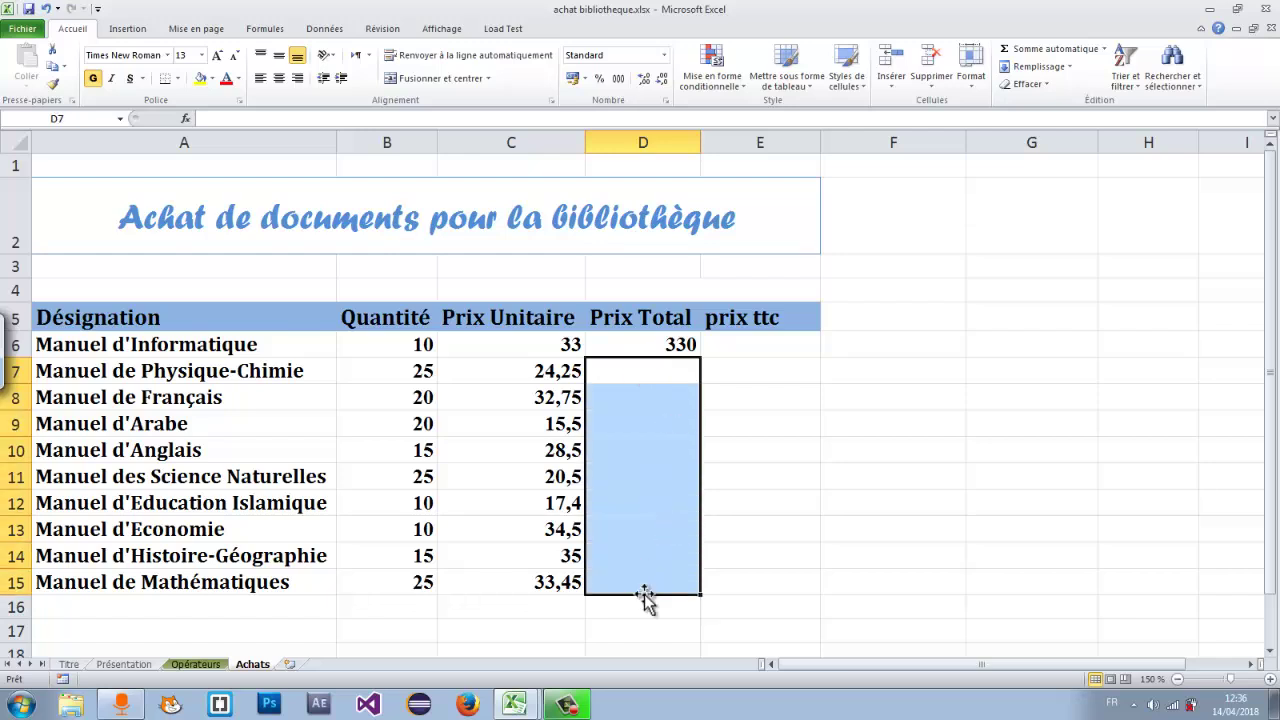
left_click(648, 483)
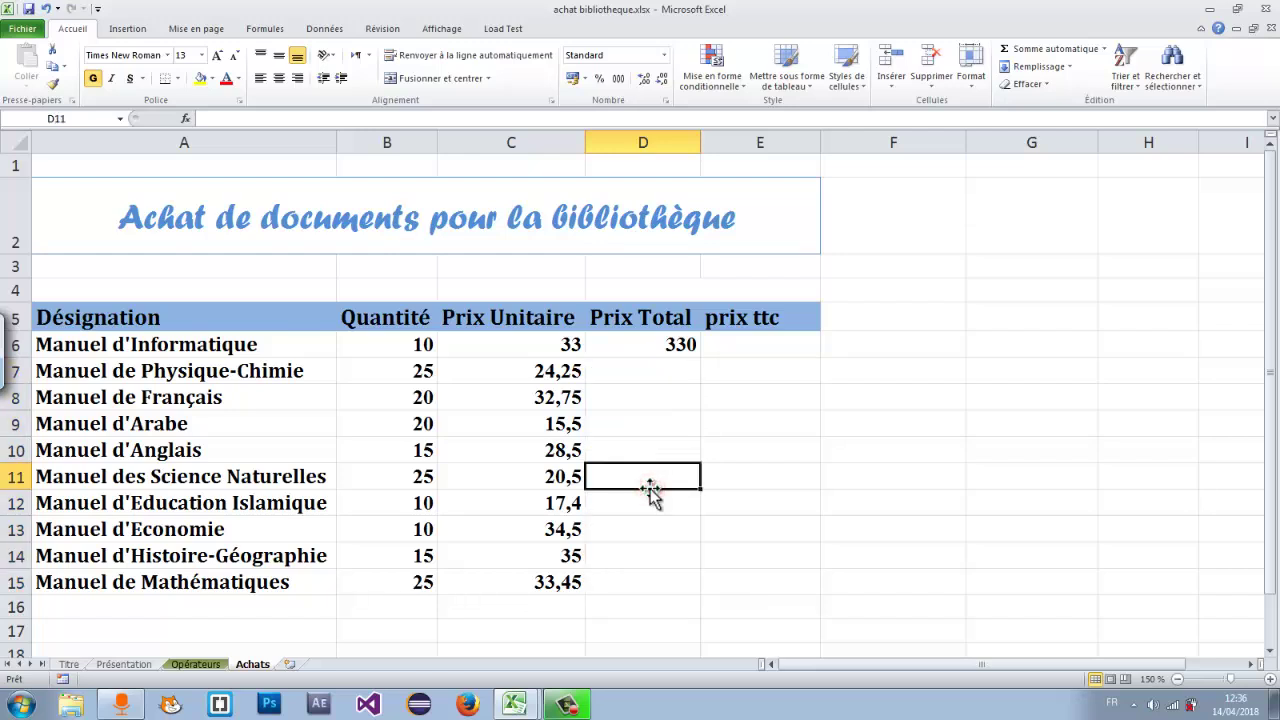
left_click(627, 370)
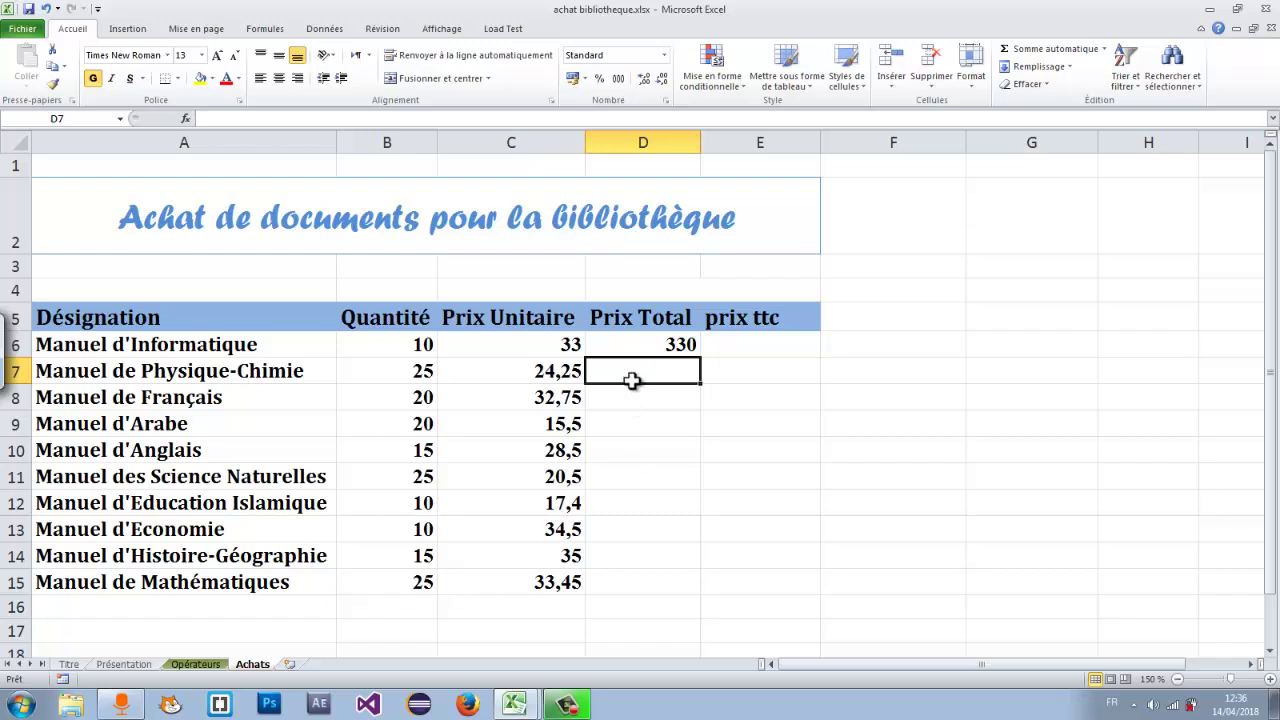
left_click(630, 397)
left_click_drag(630, 397, 626, 583)
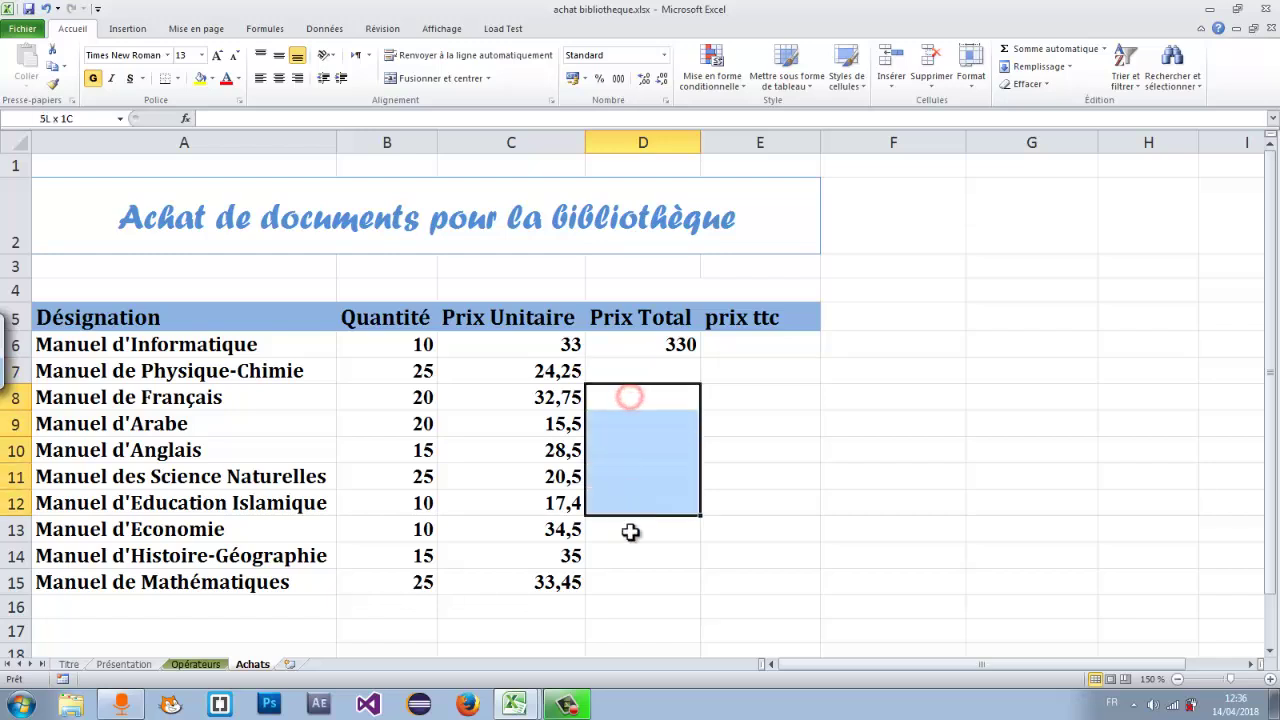
left_click(644, 441)
left_click(651, 372)
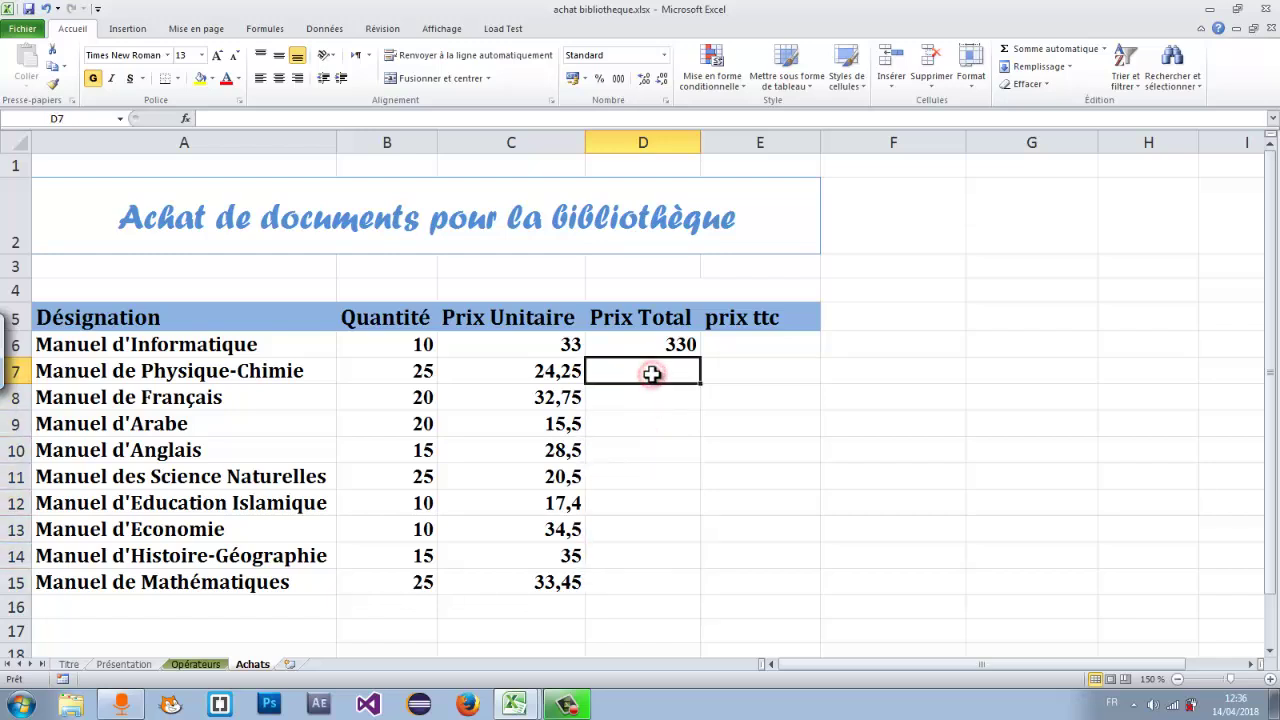
left_click(647, 424)
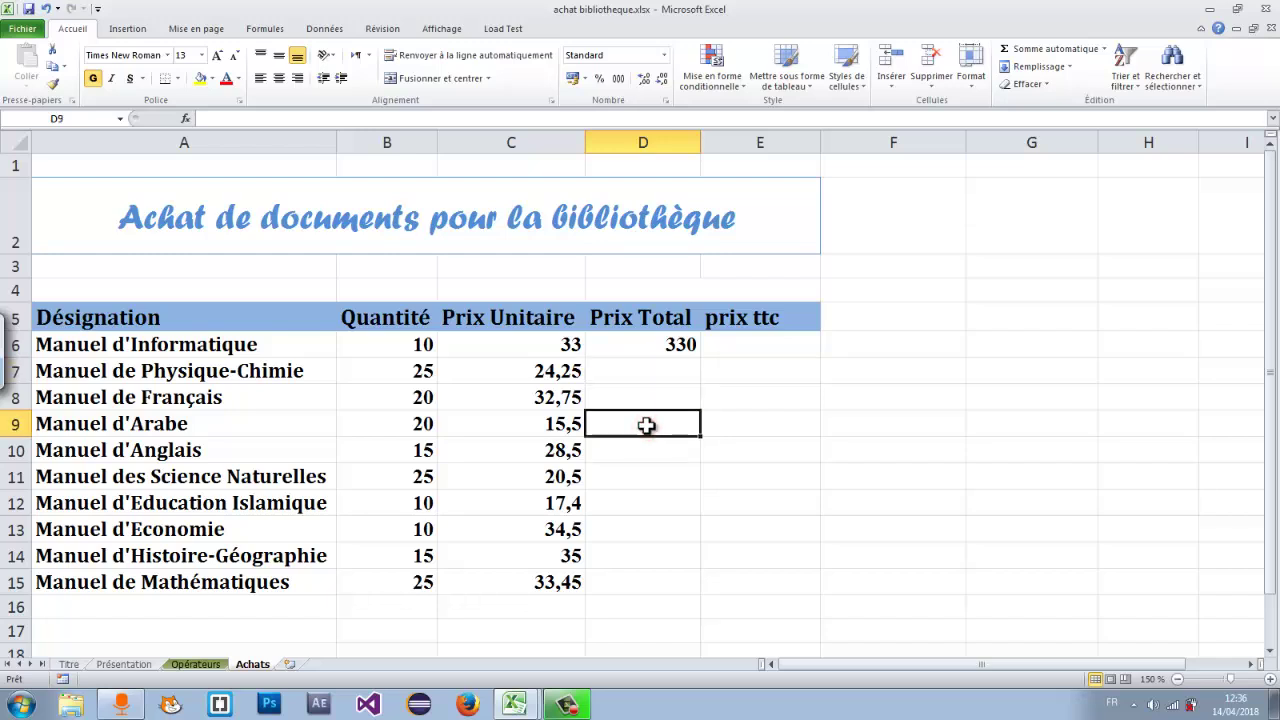
left_click(650, 393)
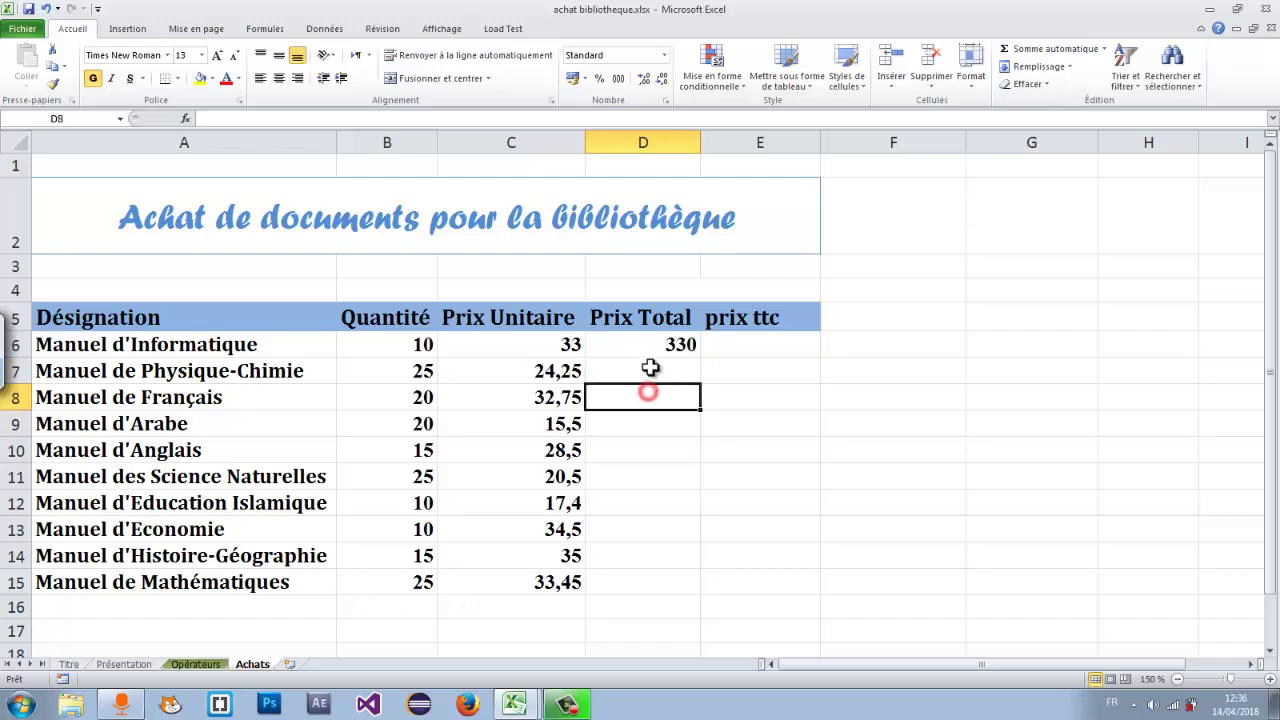
left_click(651, 349)
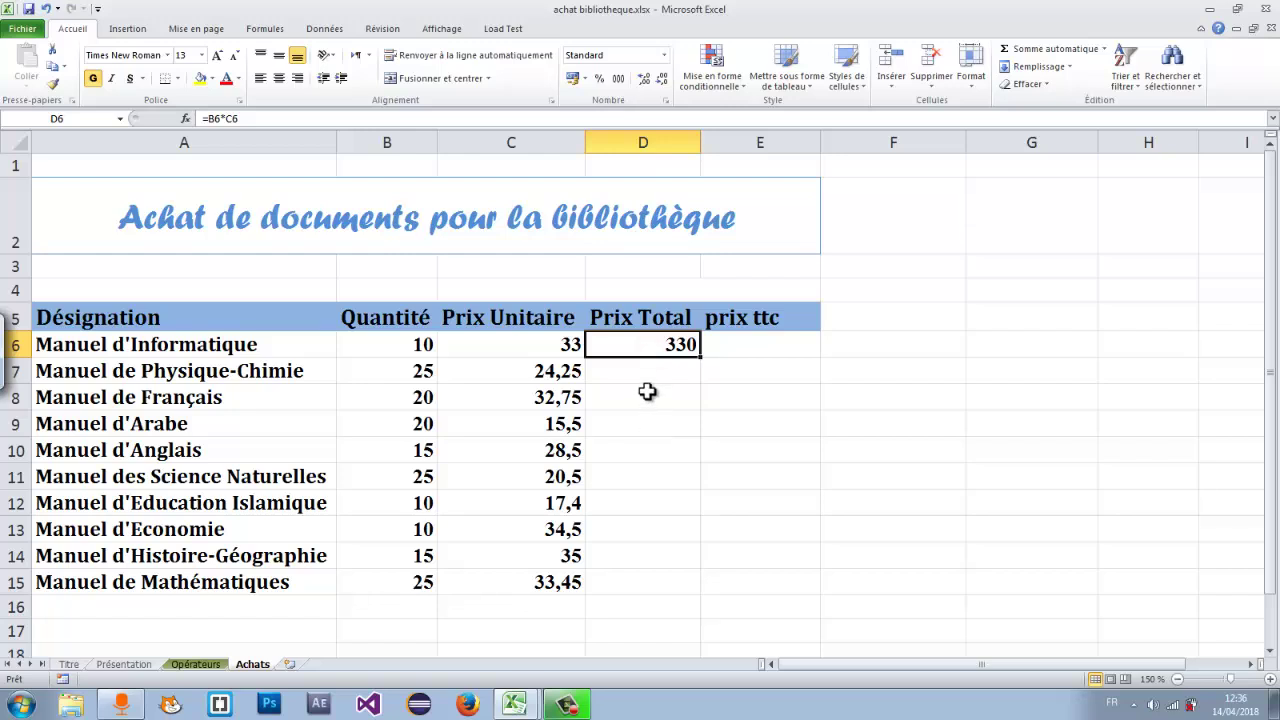
left_click(634, 603)
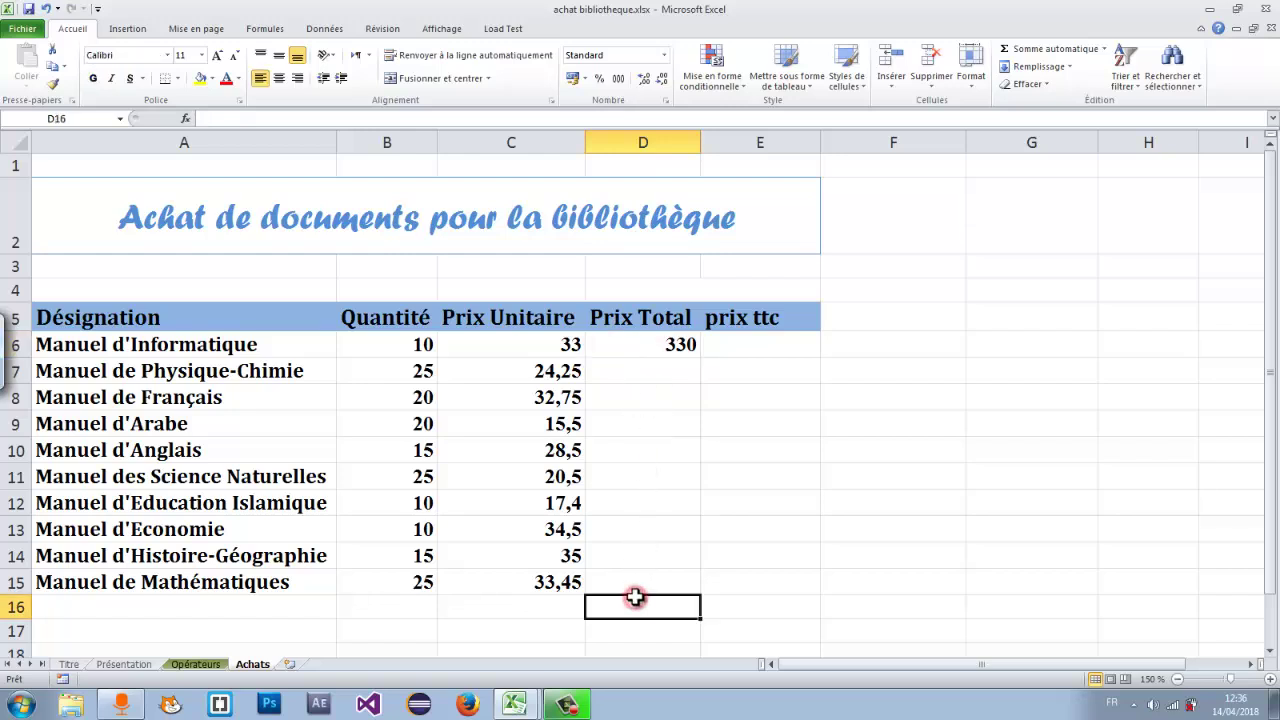
left_click(640, 579)
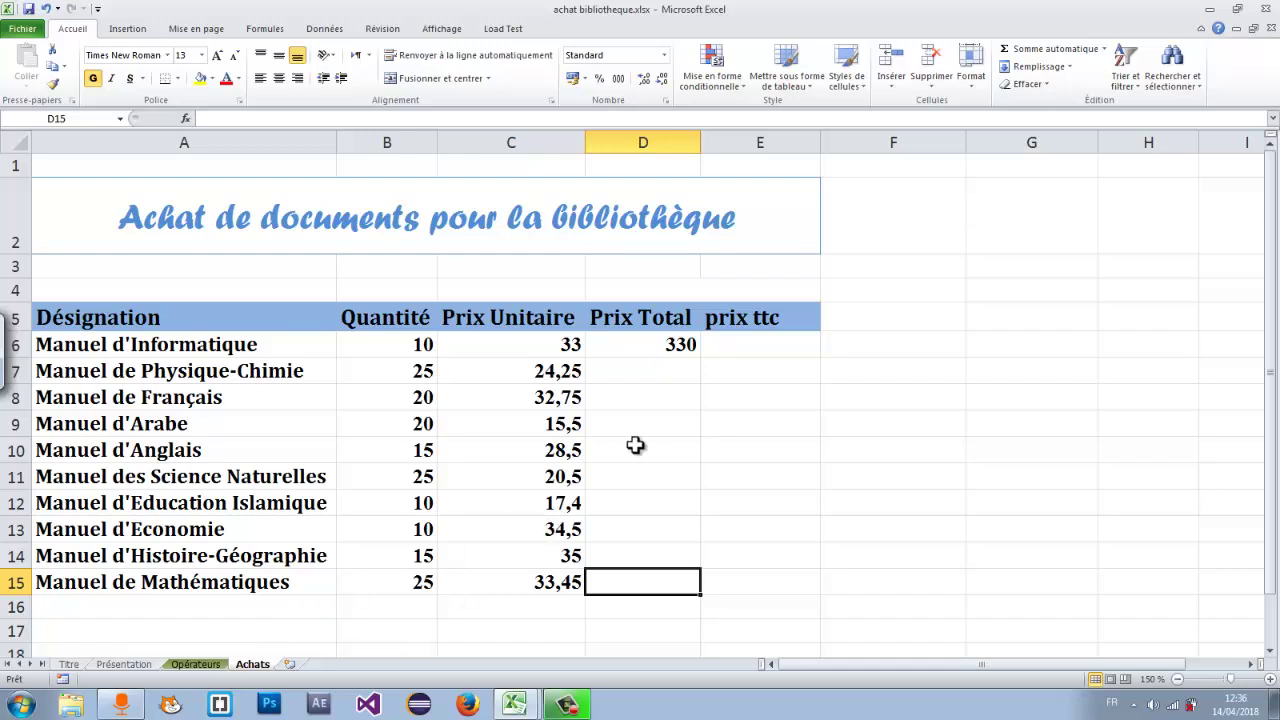
left_click(642, 369)
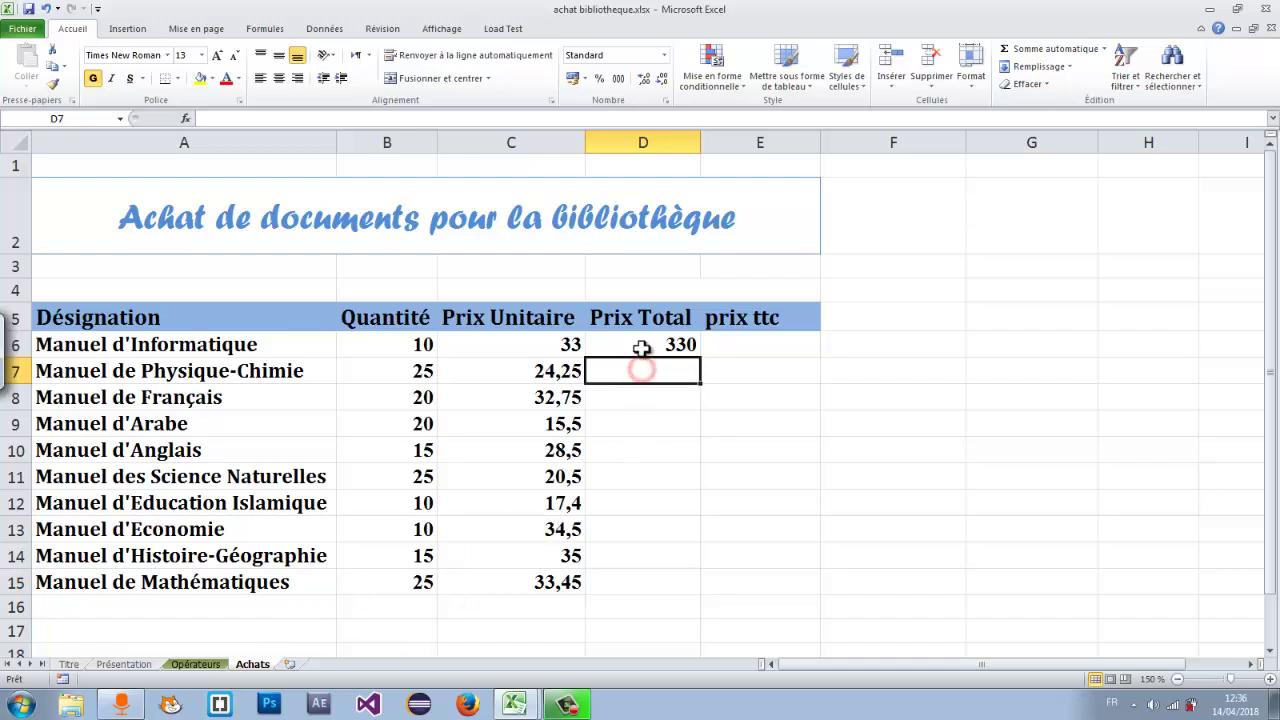
left_click(642, 347)
left_click(642, 505)
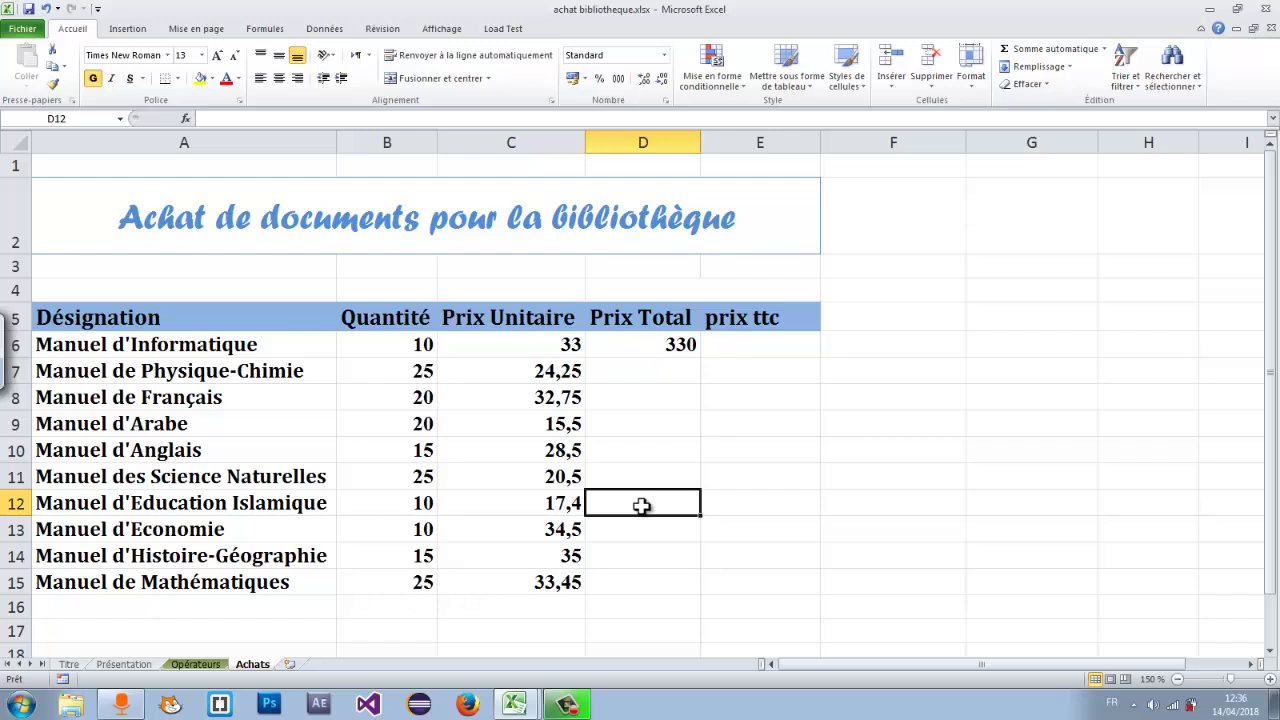
left_click_drag(622, 367, 643, 575)
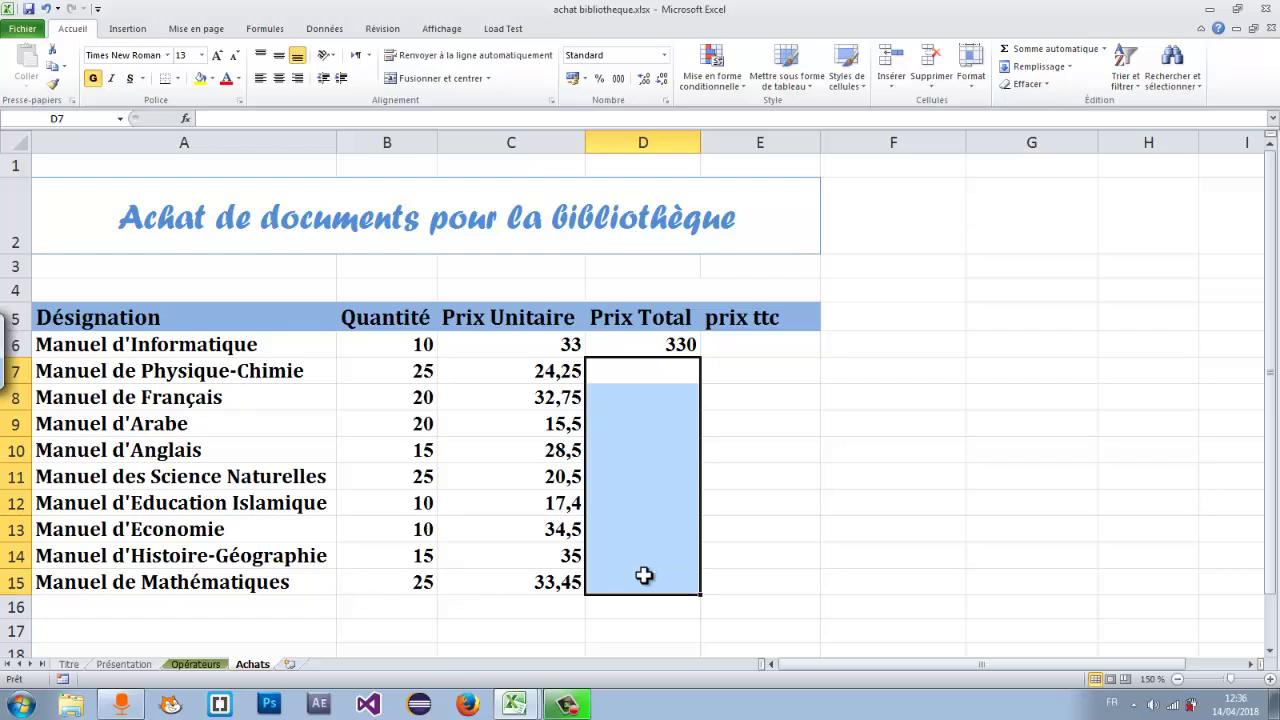
left_click(644, 457)
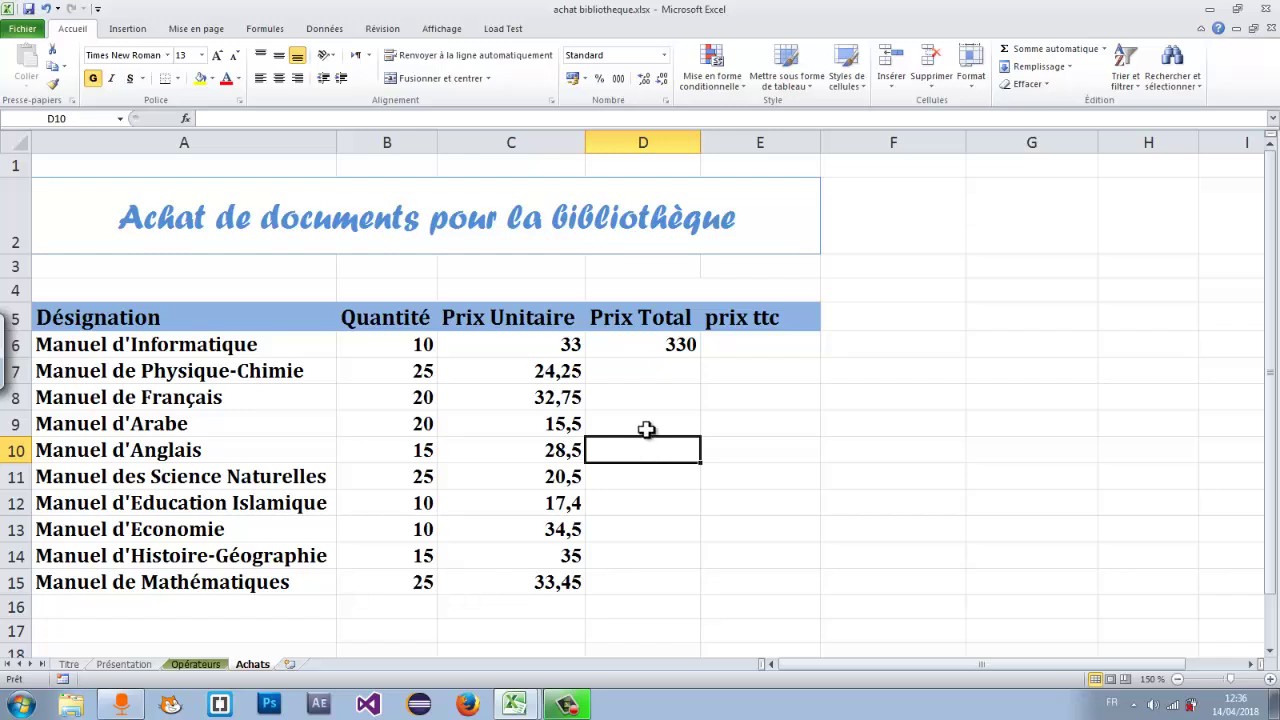
left_click(647, 428)
left_click(648, 395)
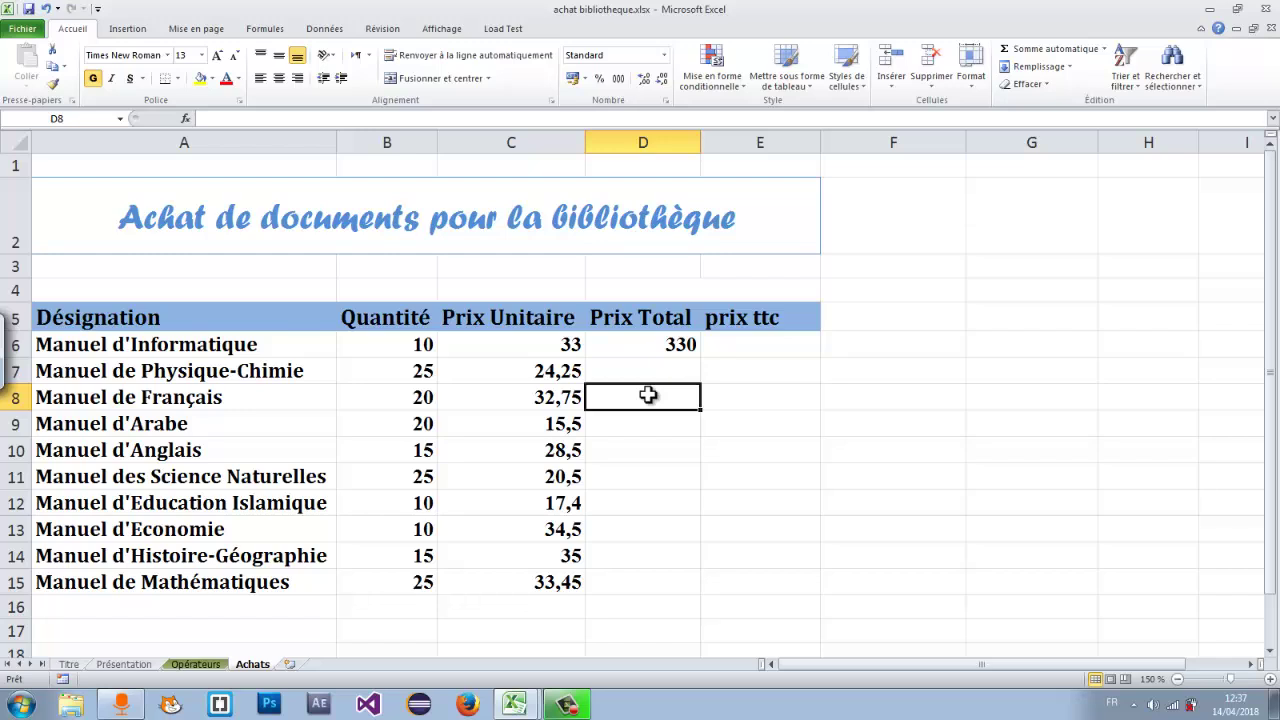
left_click(650, 450)
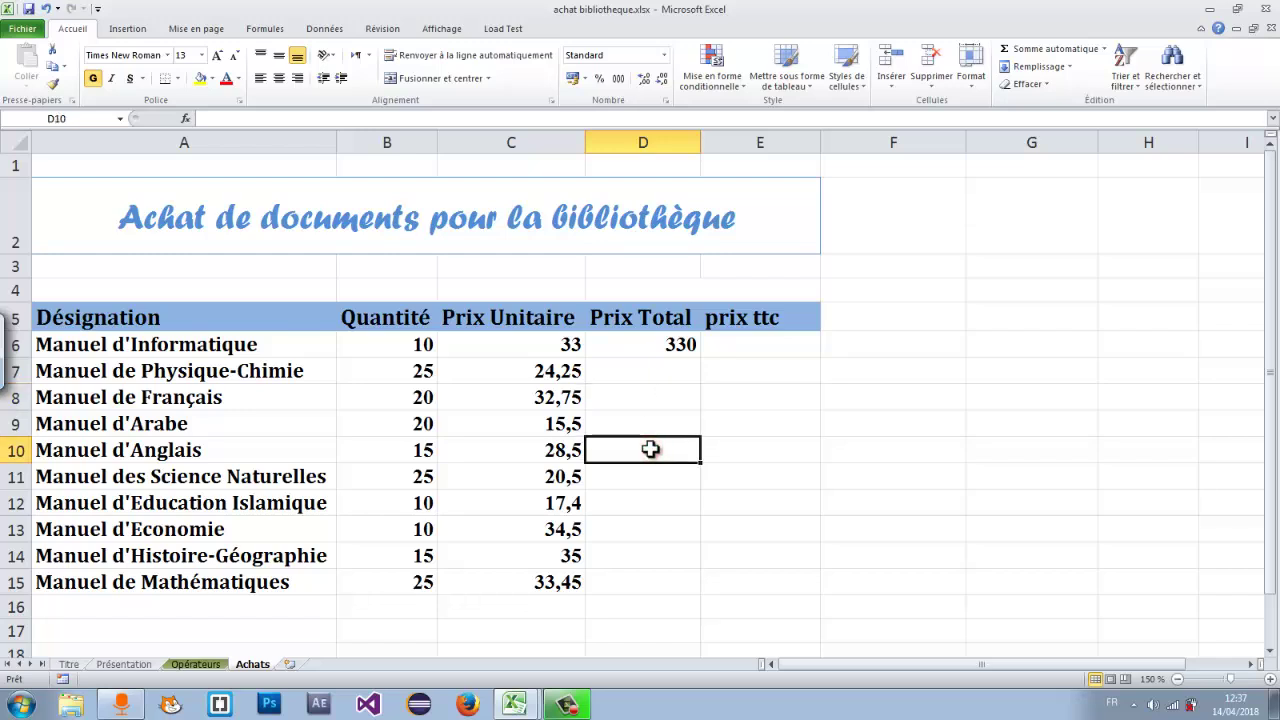